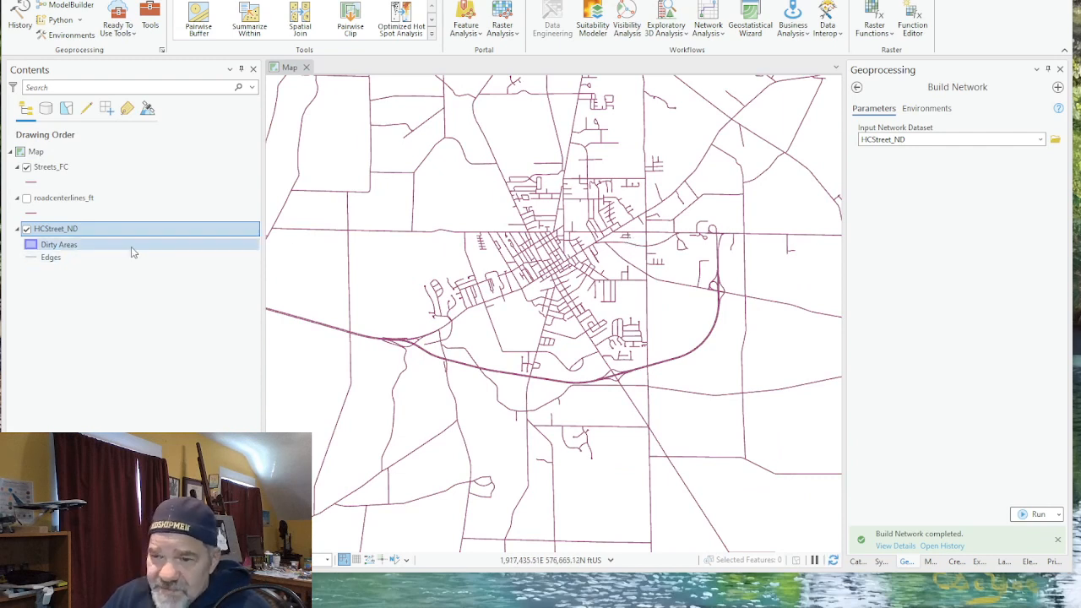
Remove the roadcenterlines_ft layer from the map
right_click(52, 200)
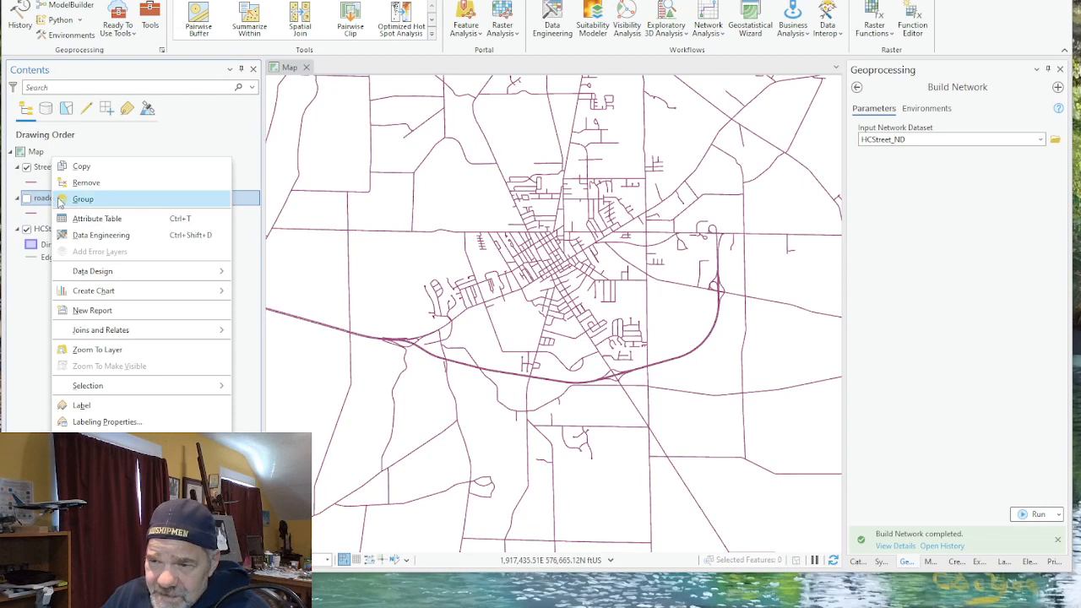
click(88, 185)
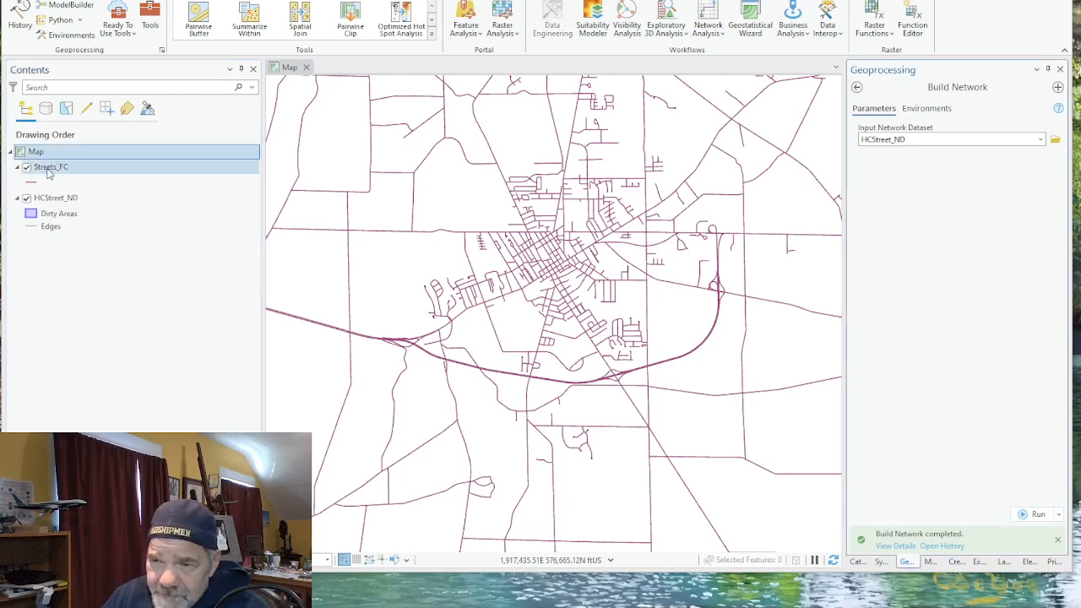
Try the gallery's Highway symbol and then its Water (line) symbol on the Streets_FC layer
click(49, 170)
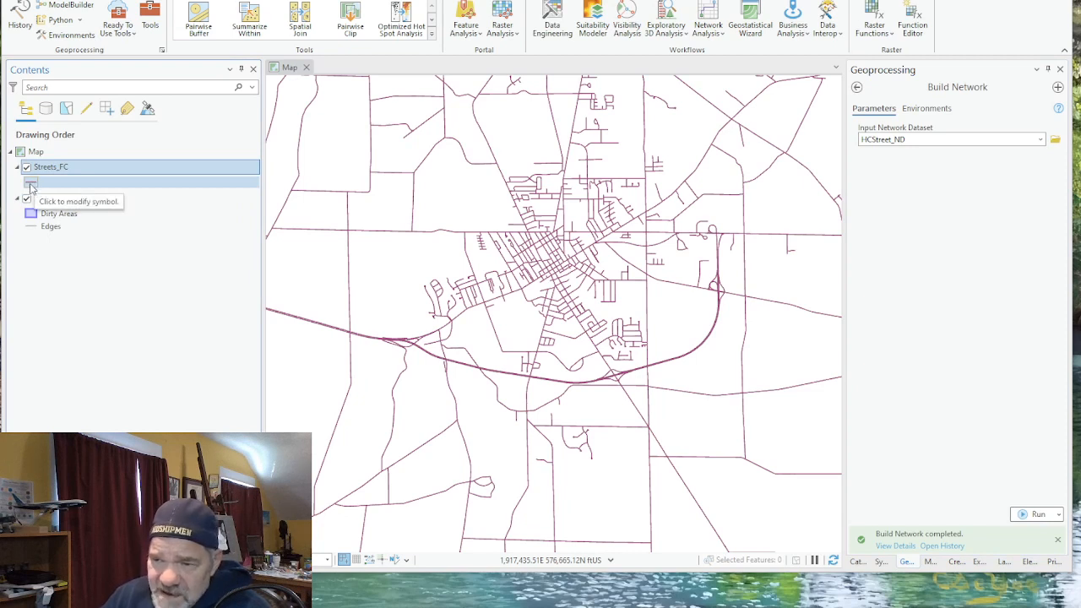
click(30, 184)
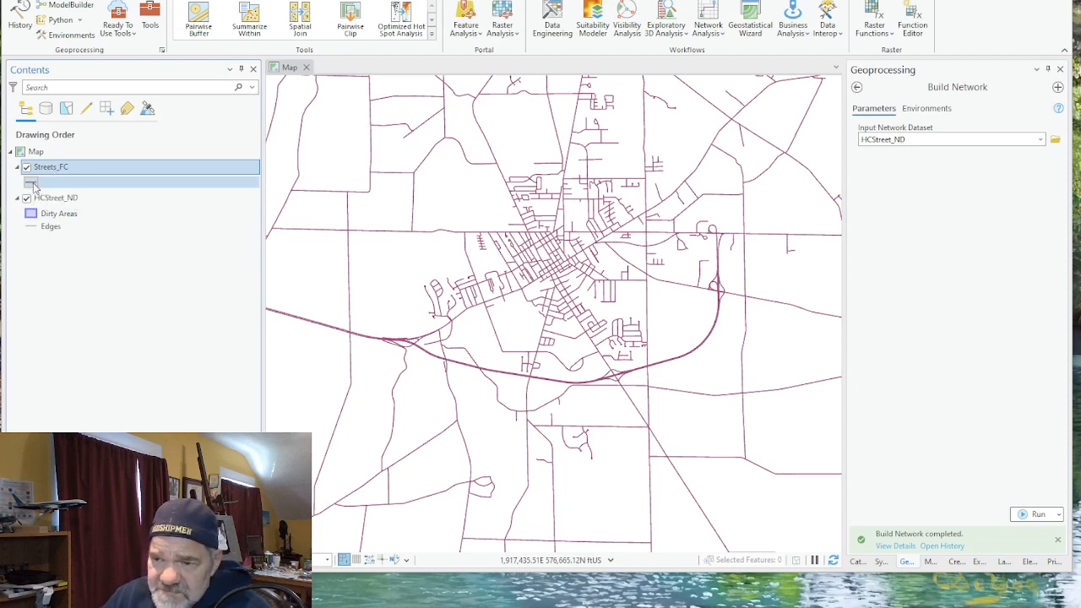
click(51, 173)
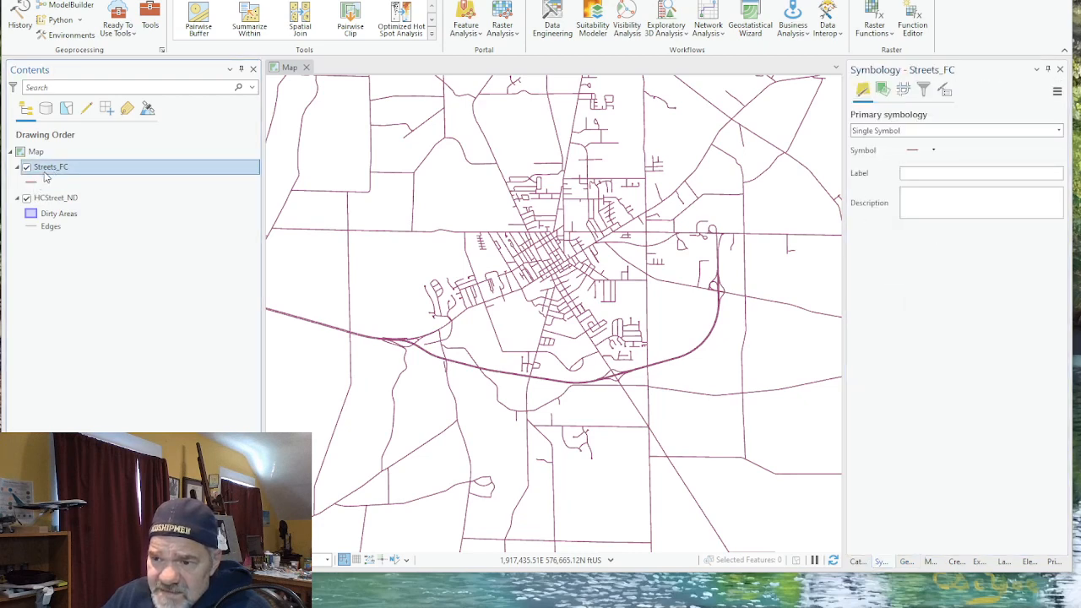
click(34, 184)
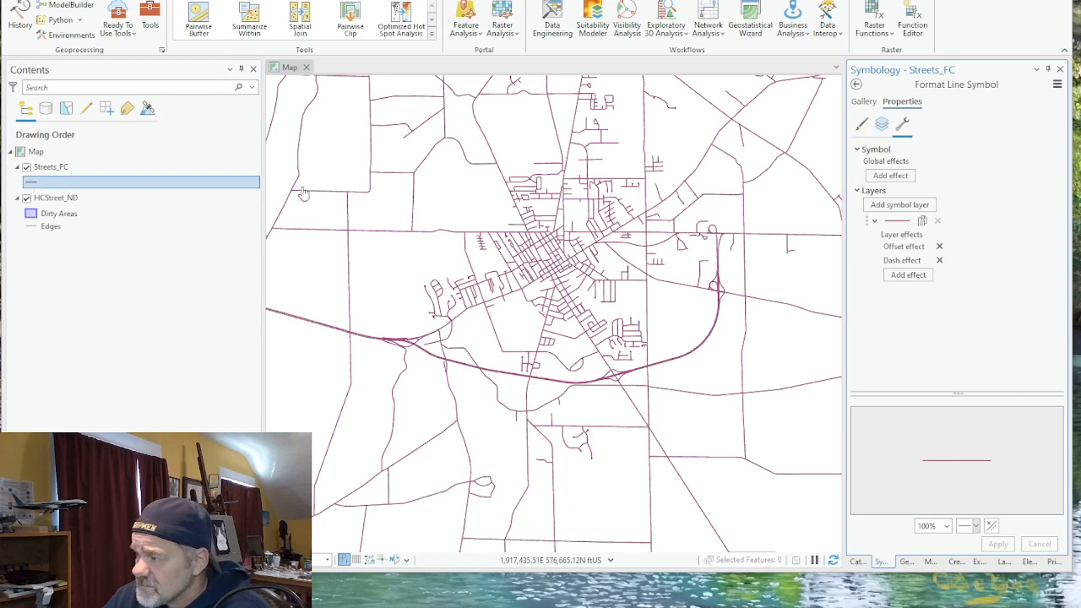
click(864, 102)
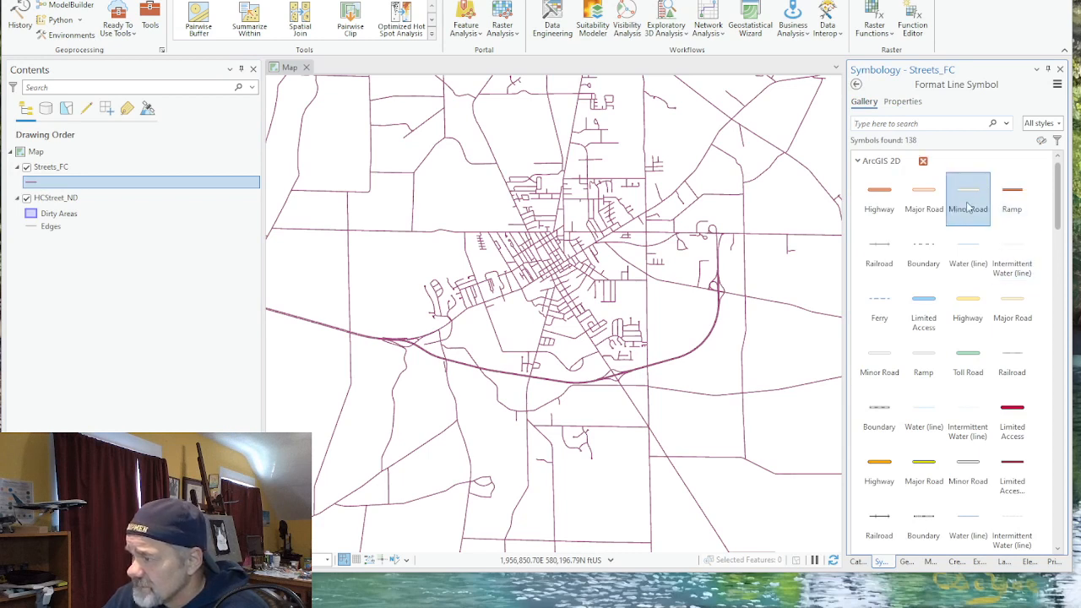
click(883, 193)
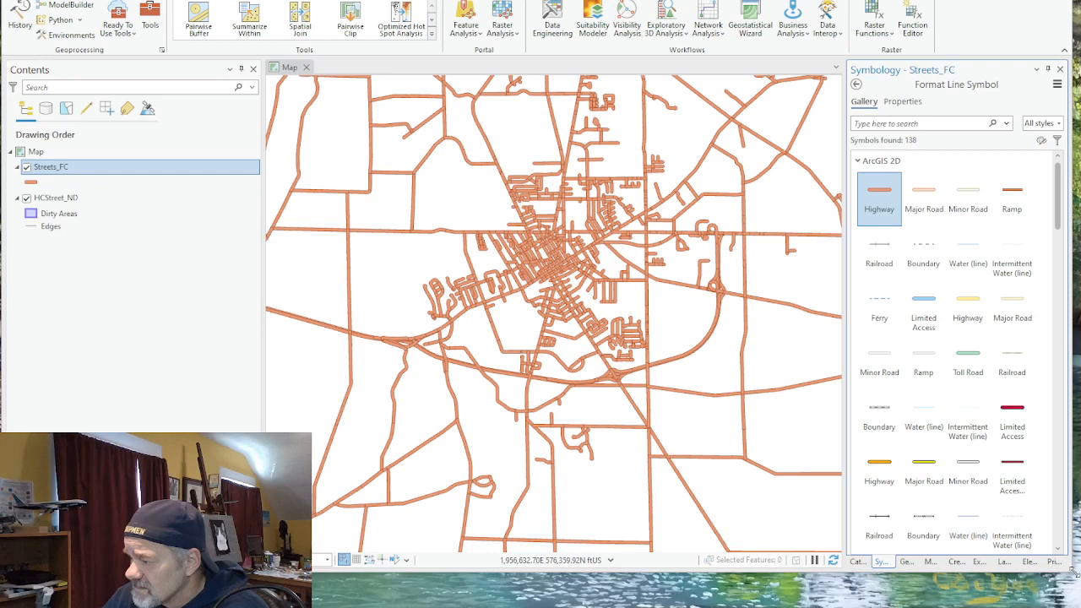
click(973, 525)
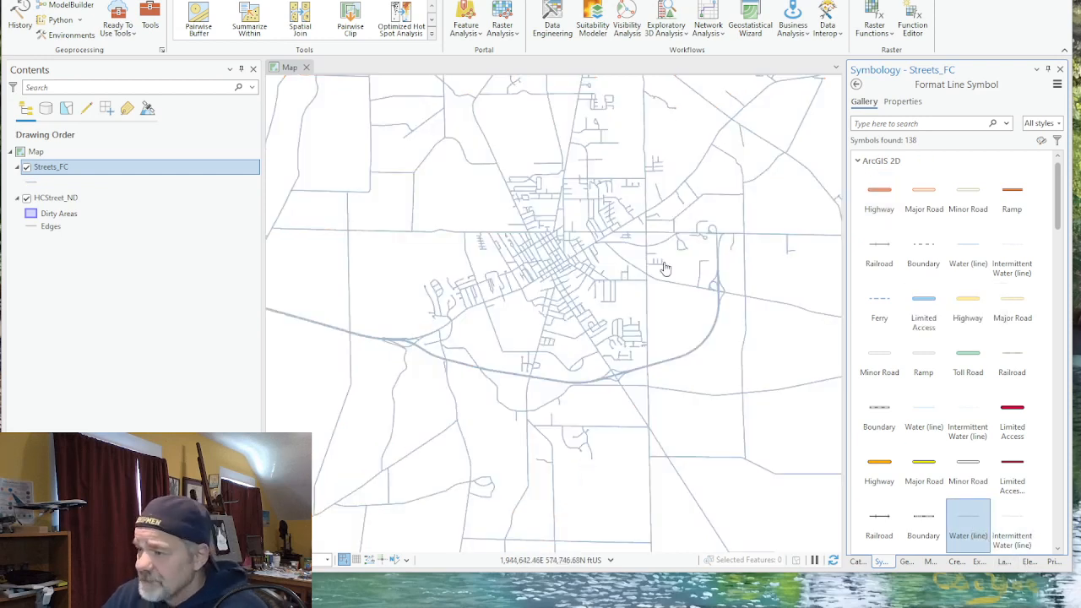
click(901, 103)
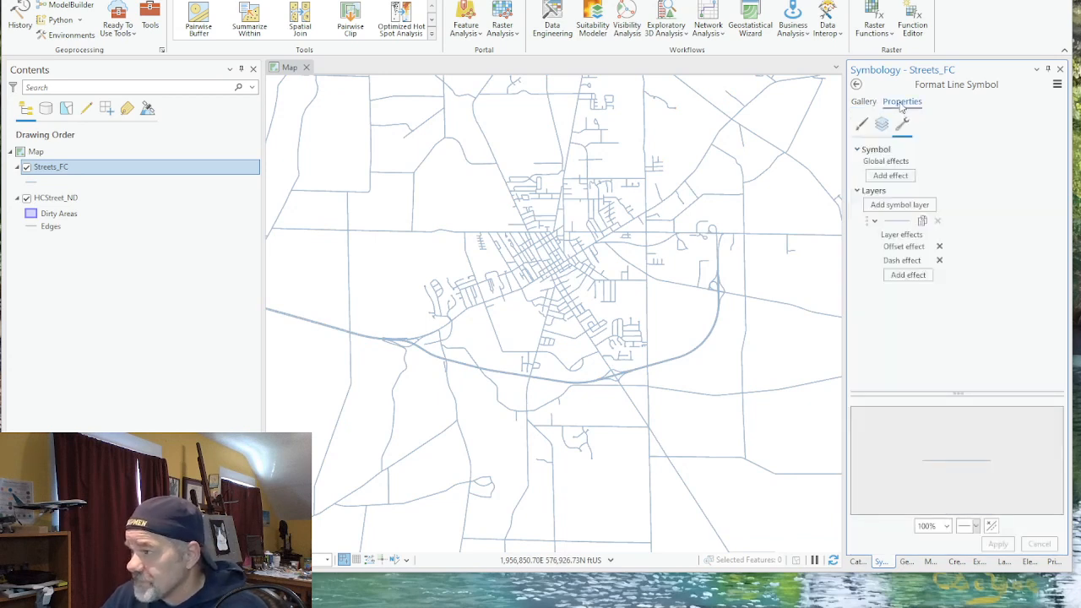
click(860, 126)
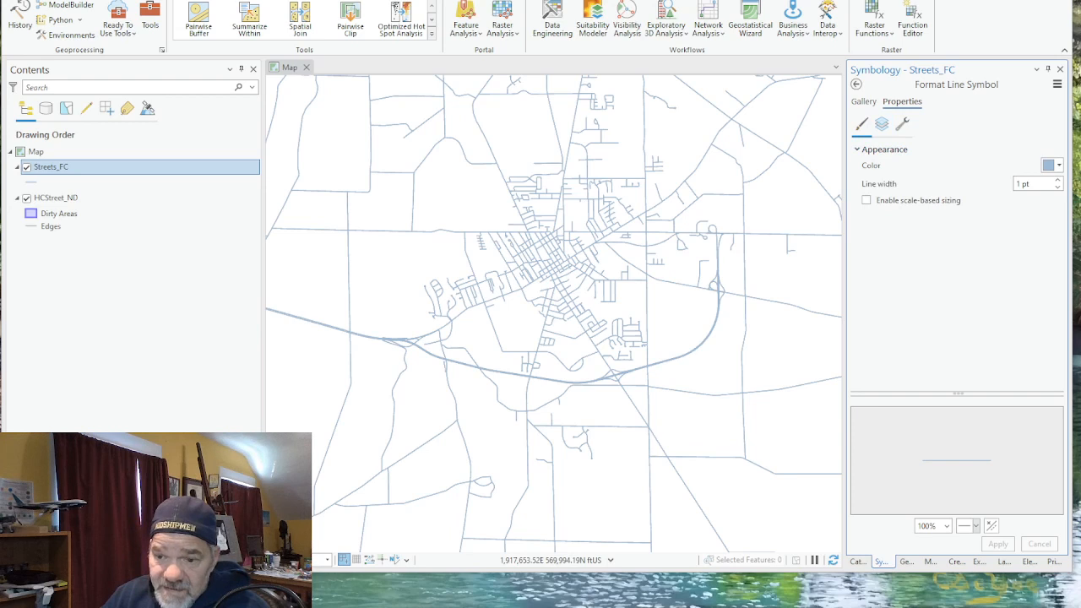
click(31, 182)
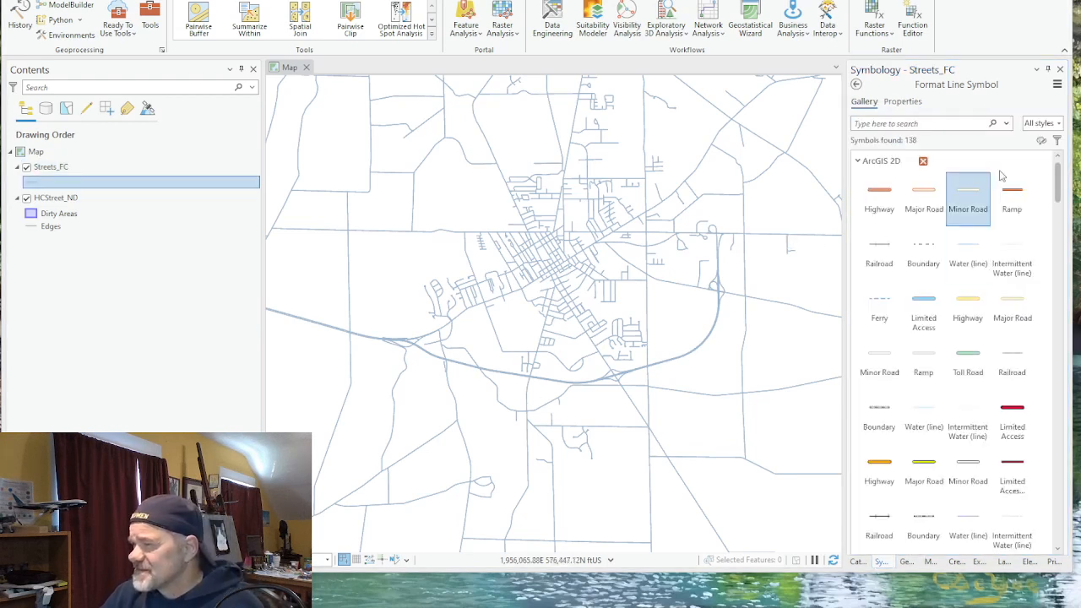
click(1060, 125)
click(1024, 101)
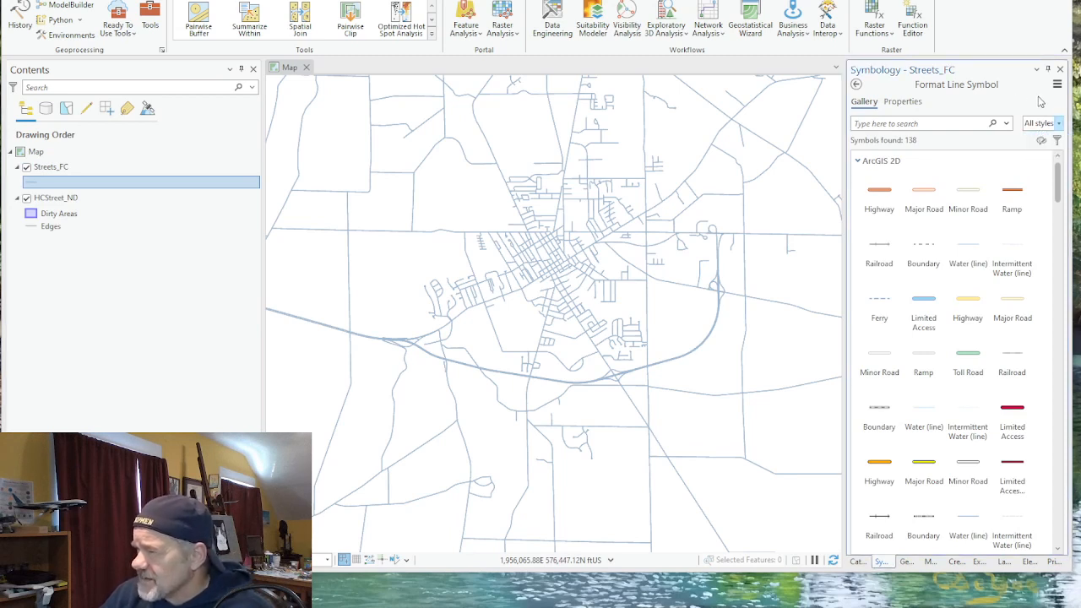
Symbolize the Streets_FC layer with Unique Values based on the ROADTYPE field
click(1057, 84)
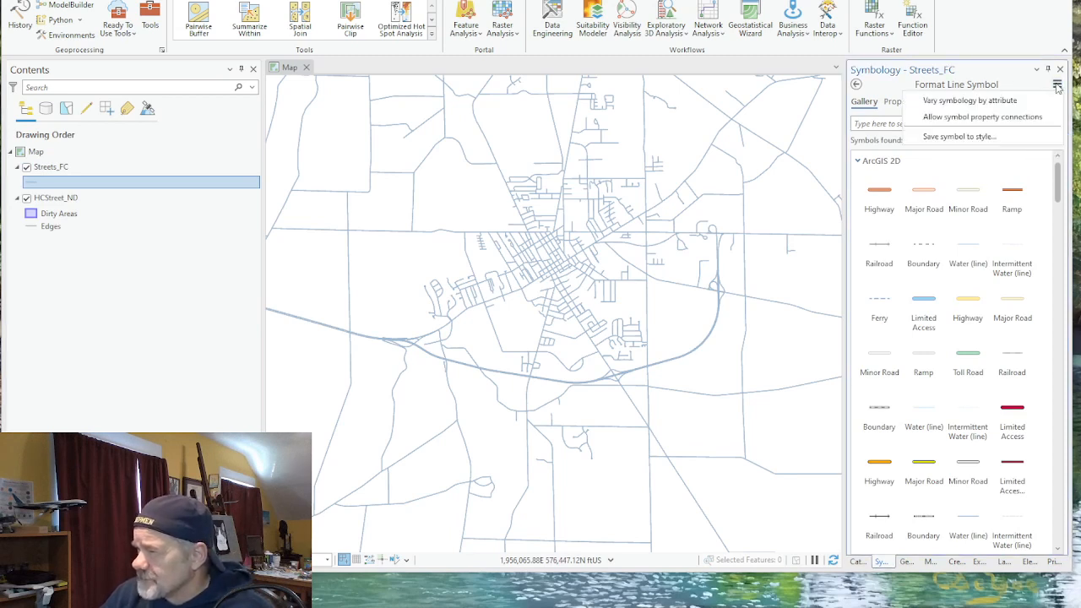
click(952, 101)
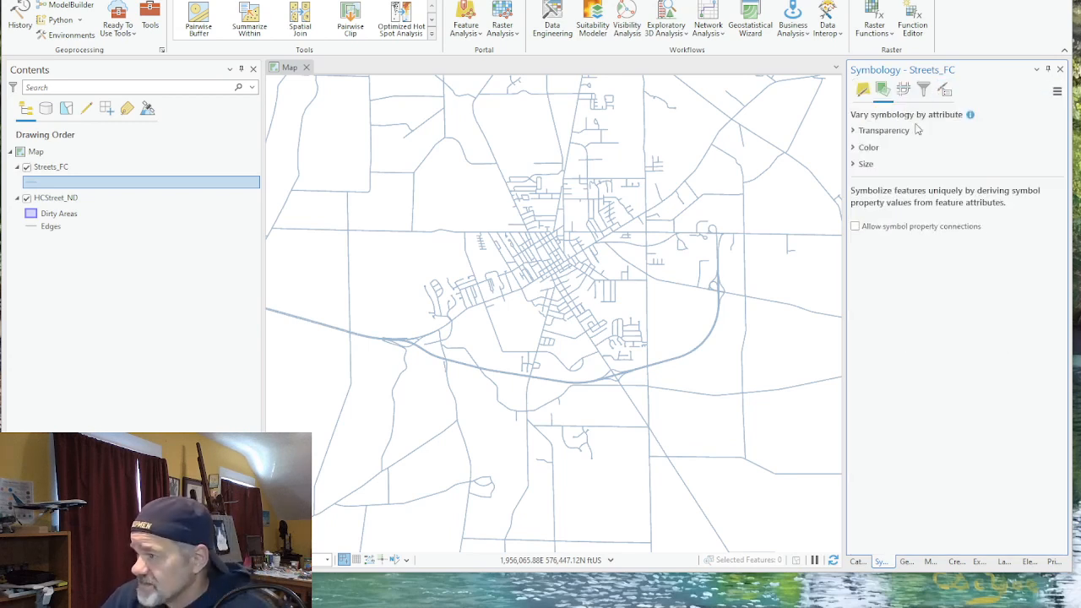
click(861, 92)
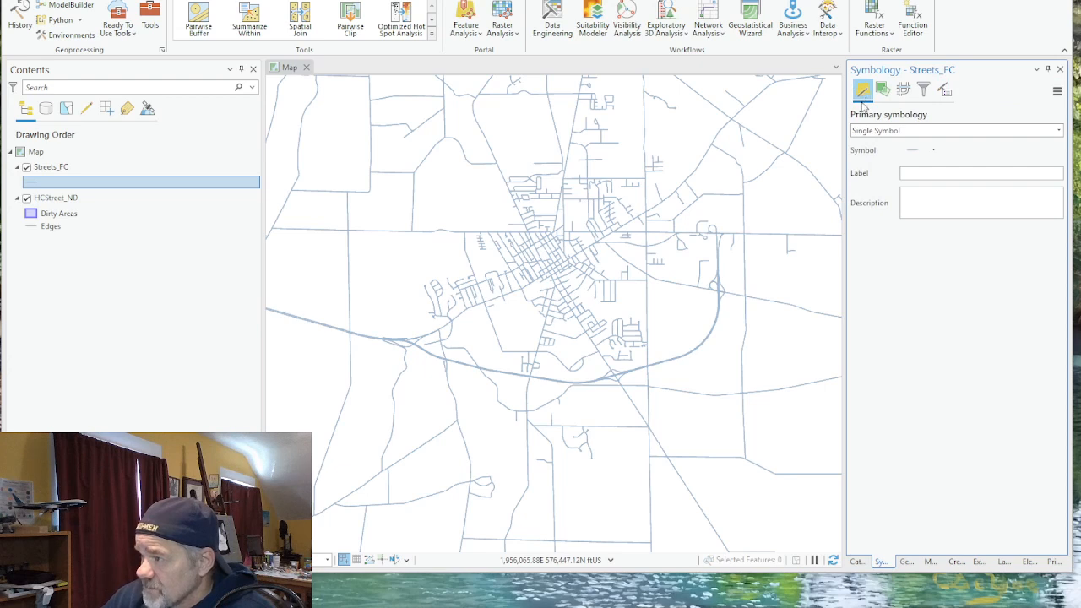
click(1060, 132)
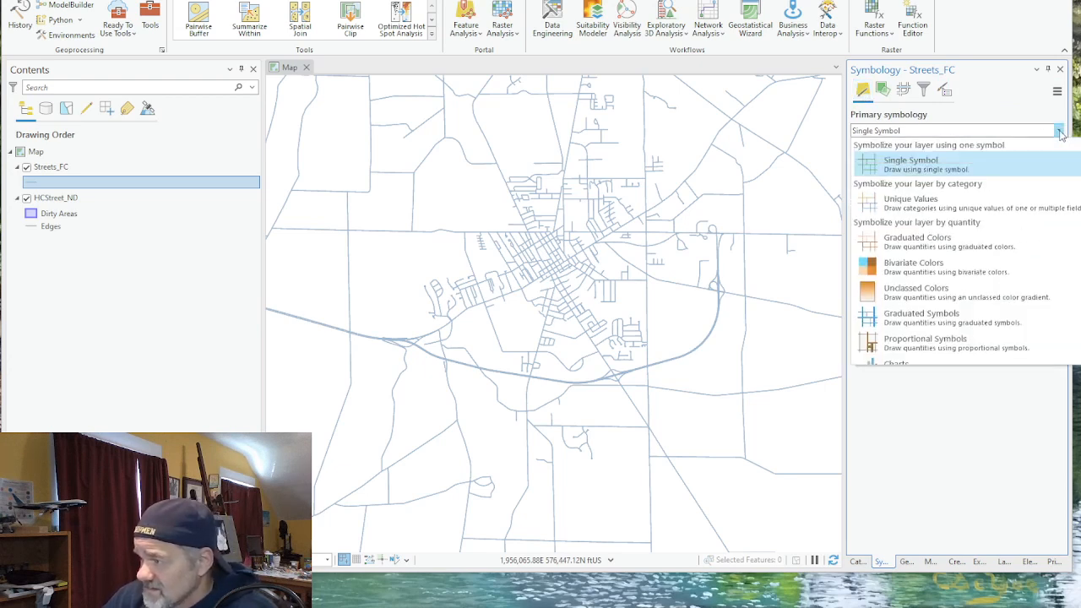
click(904, 204)
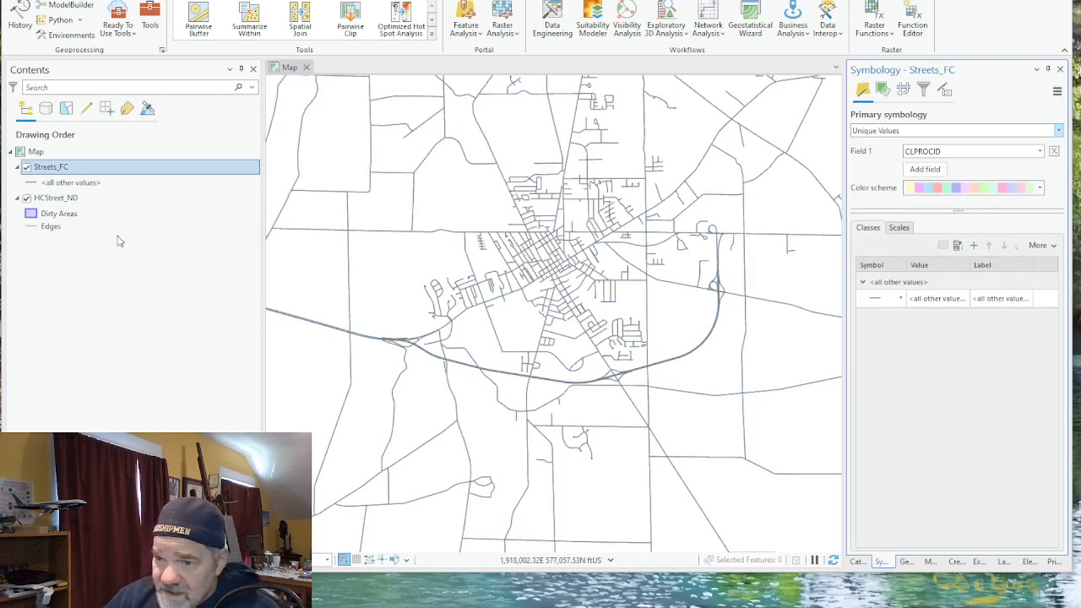
click(1041, 152)
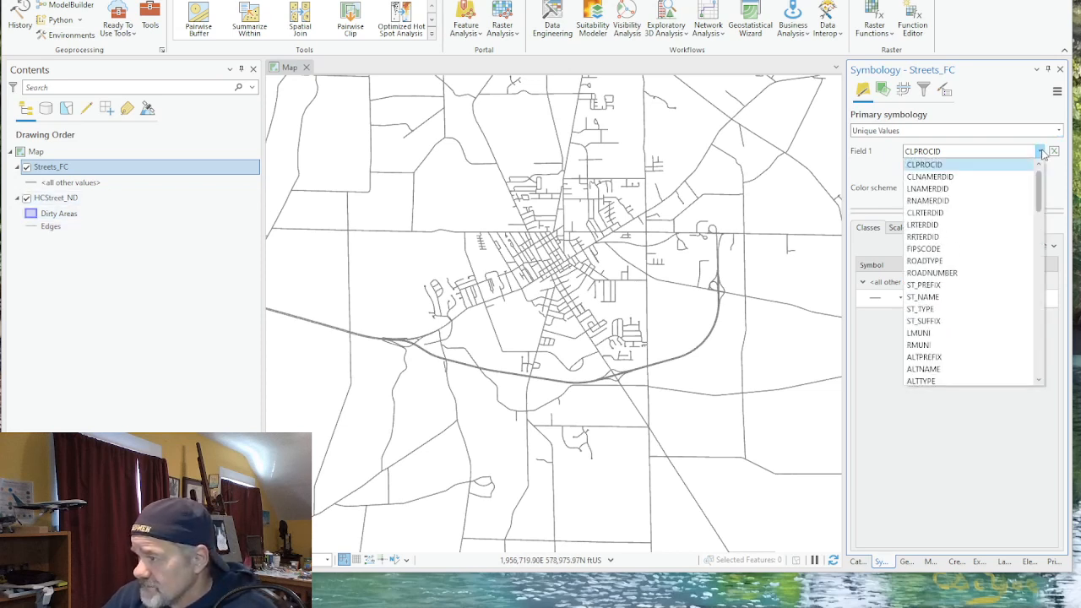
drag(1040, 203, 1042, 211)
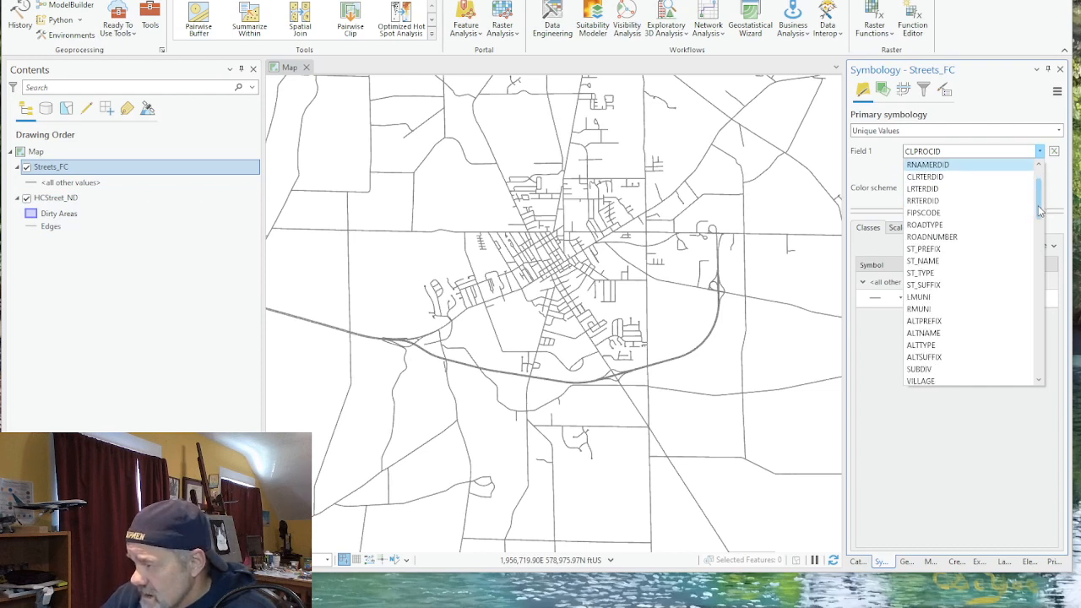
click(923, 226)
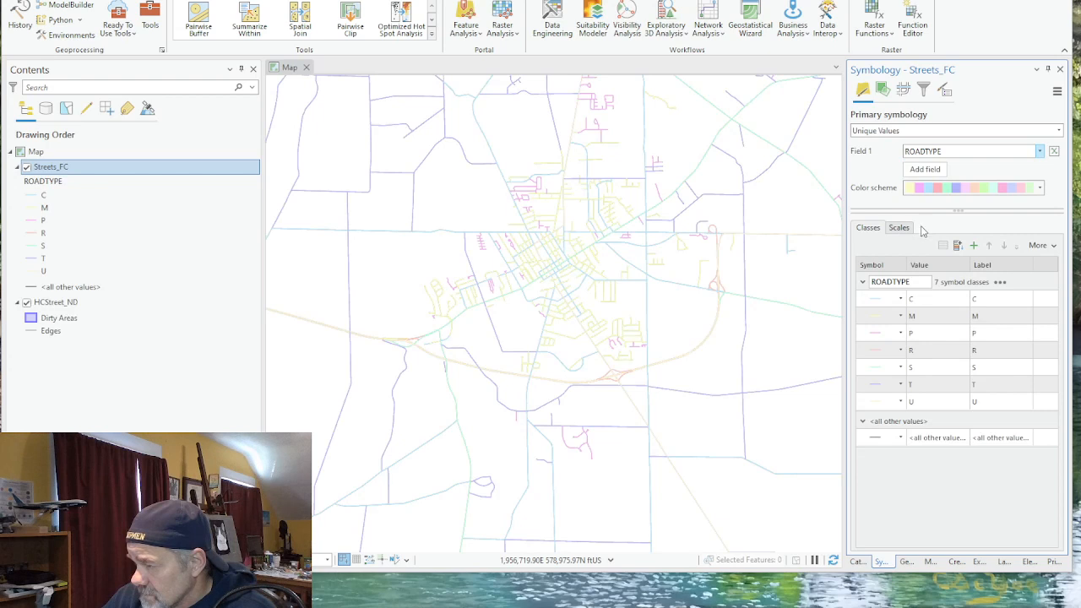
Apply the black-outlined Minor Road gallery symbol to the ROADTYPE class C of Streets_FC
click(940, 318)
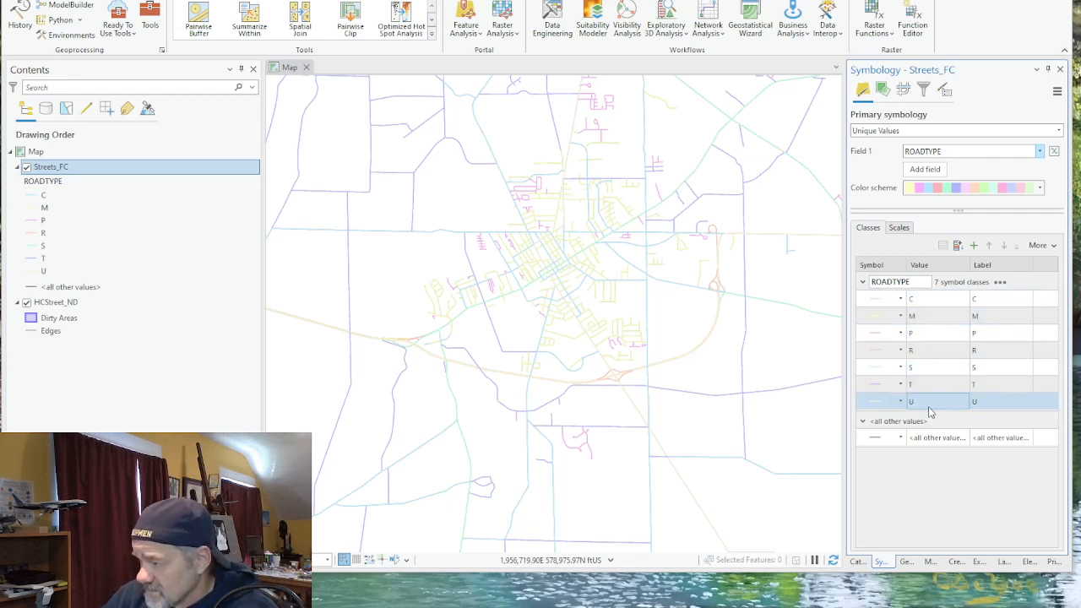
click(876, 300)
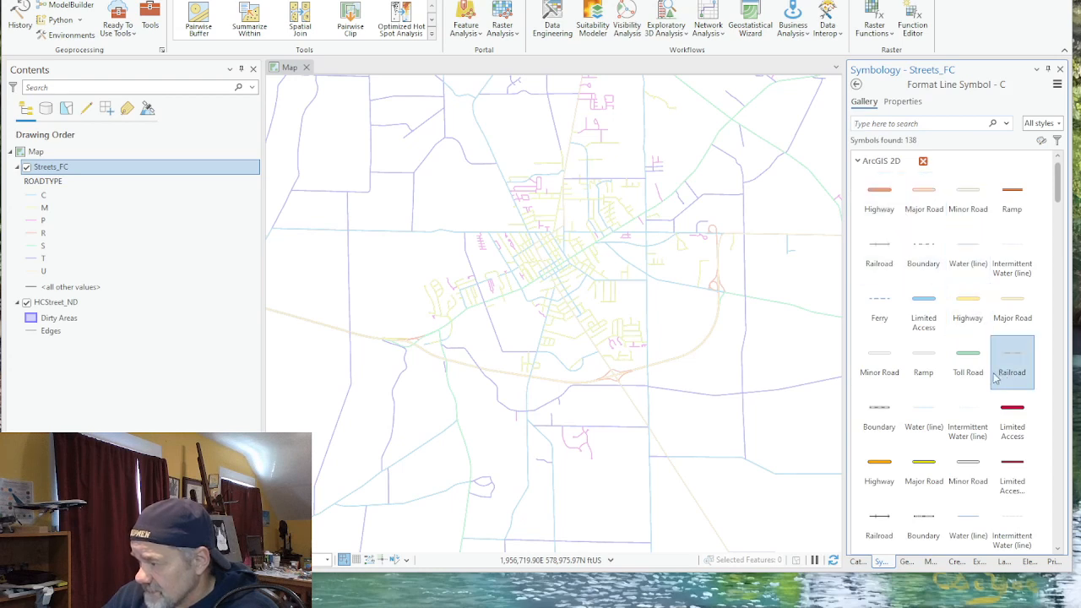
scroll(975, 371, down, 2)
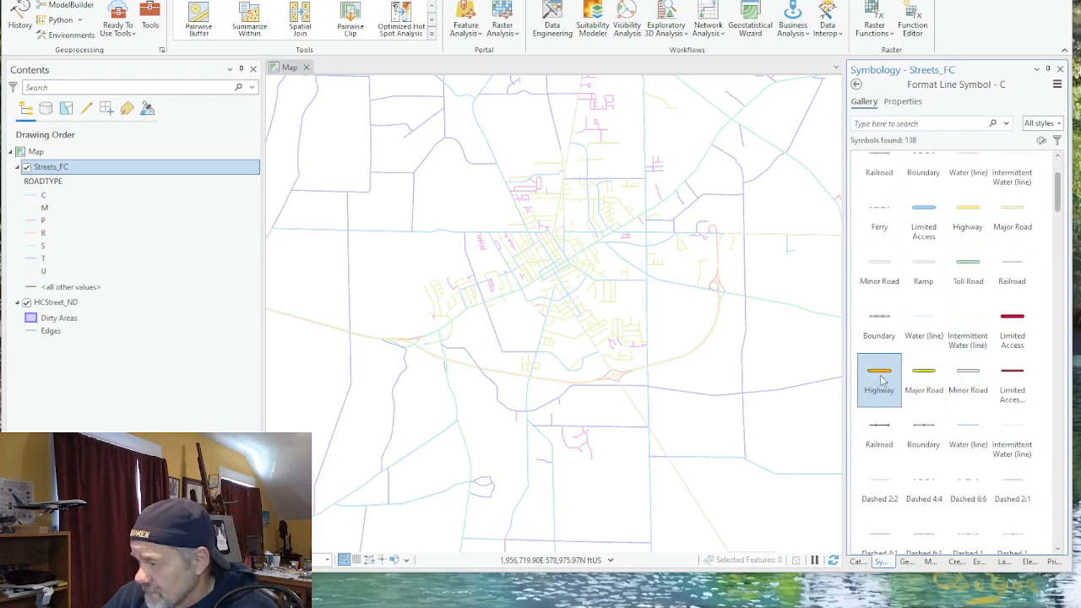
click(976, 374)
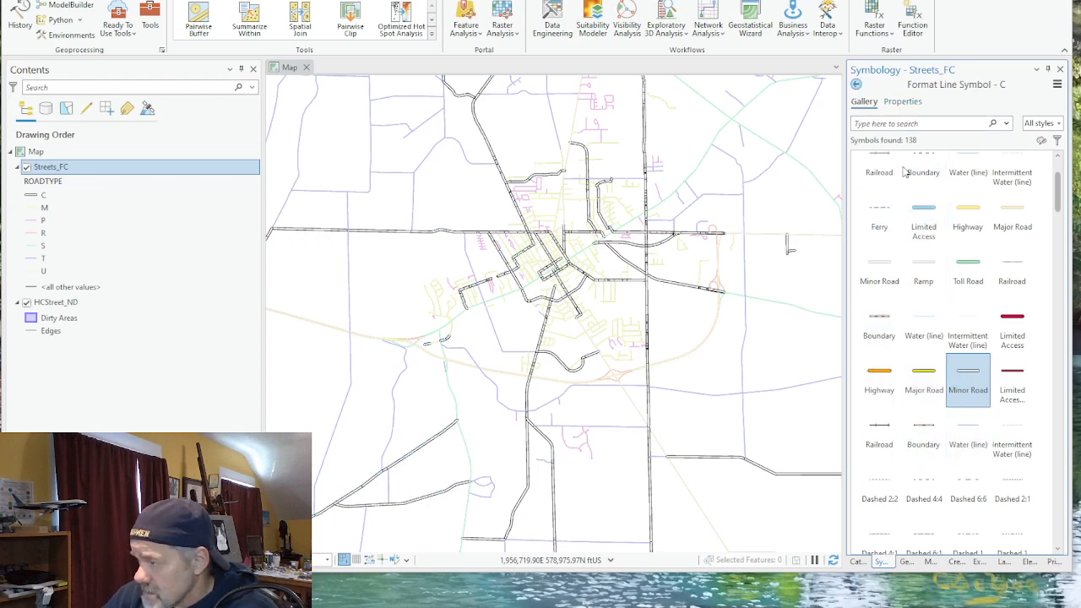
click(856, 84)
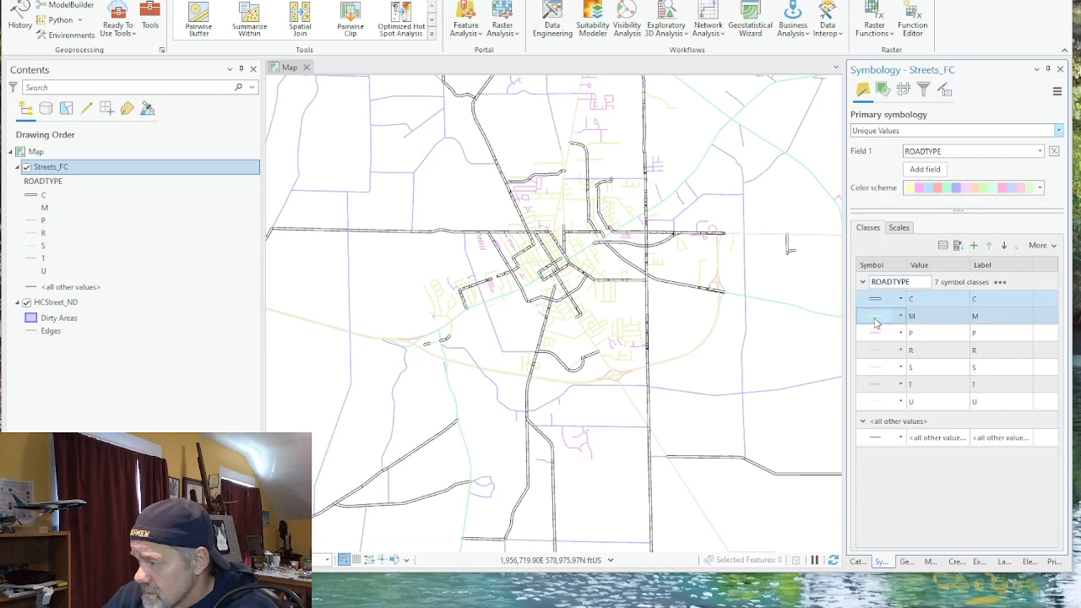
Apply the 2.5 Point line symbol to the ROADTYPE class M after trying 3.5 Point
click(876, 322)
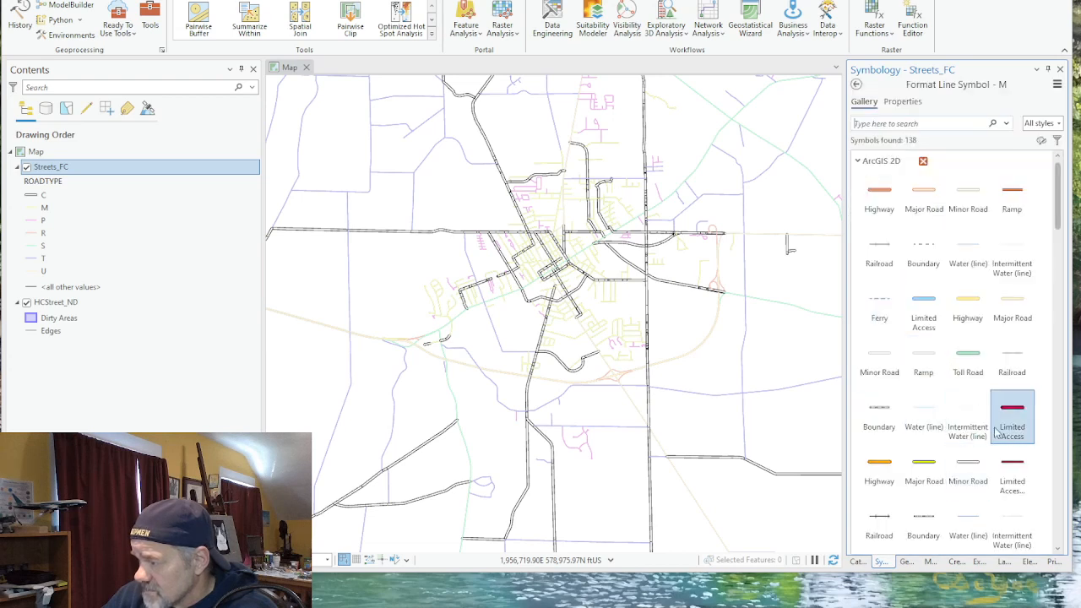
scroll(993, 435, down, 8)
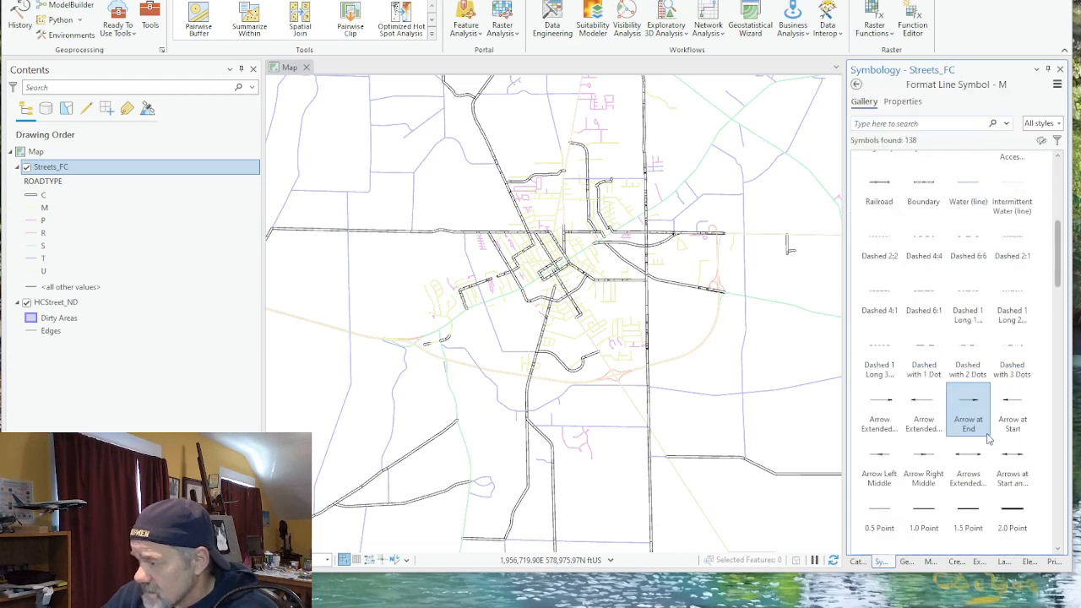
scroll(989, 437, down, 1)
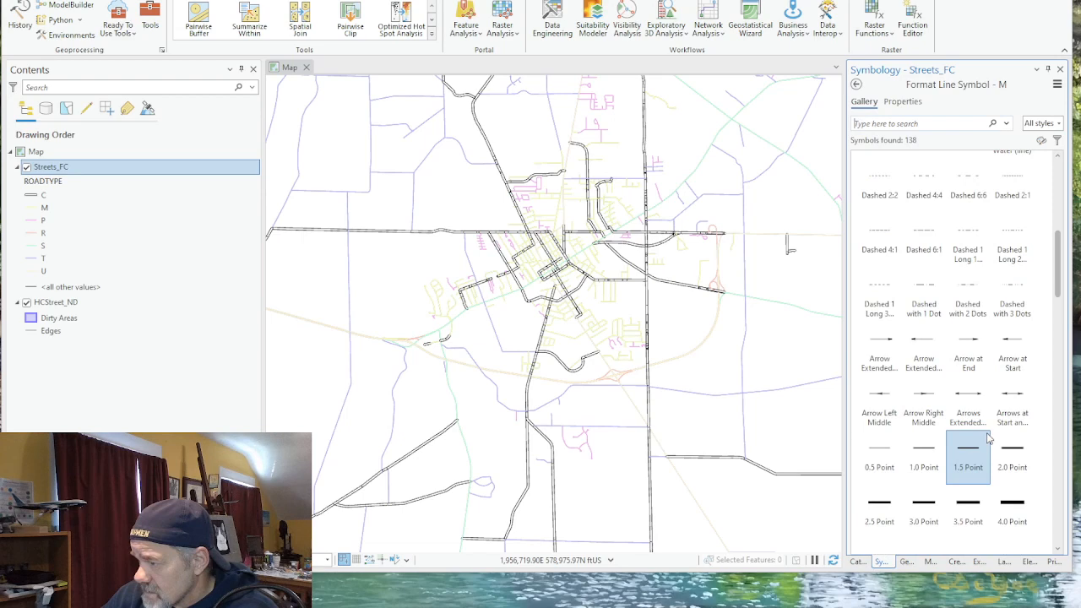
click(964, 508)
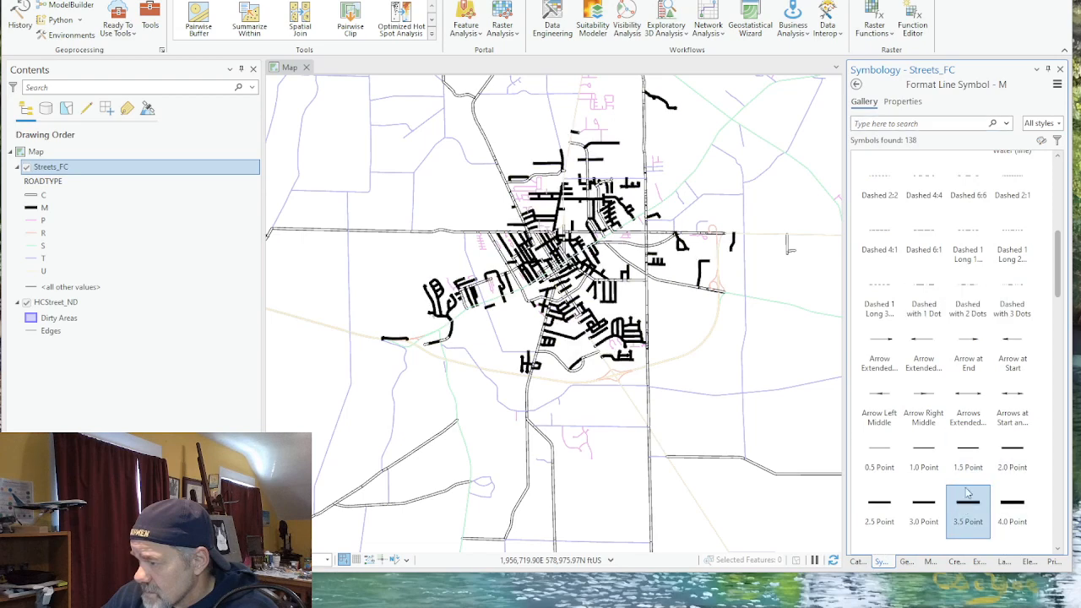
click(879, 509)
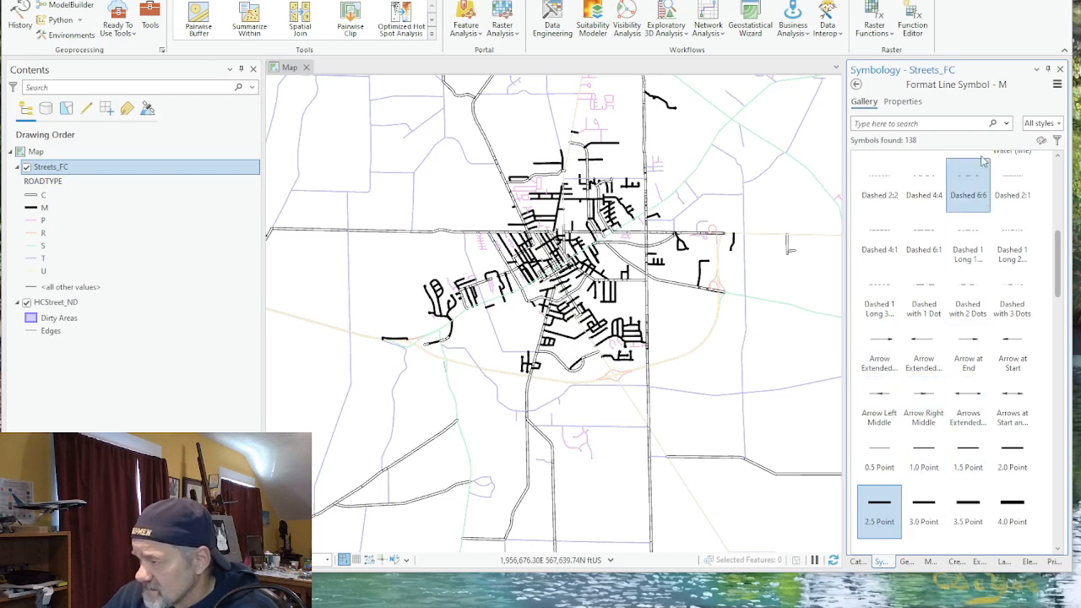
click(856, 85)
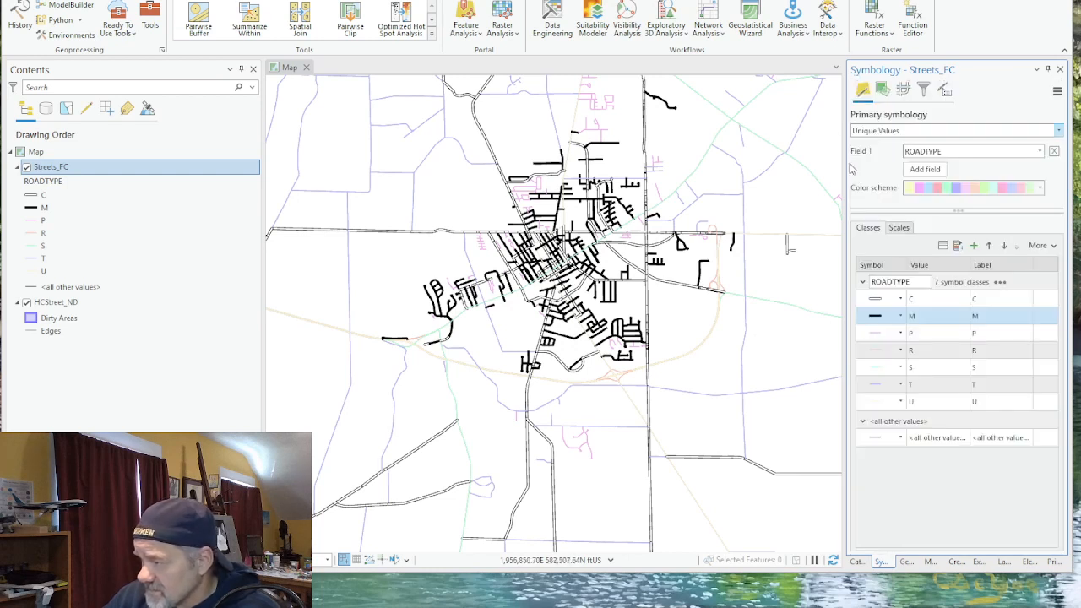
click(878, 336)
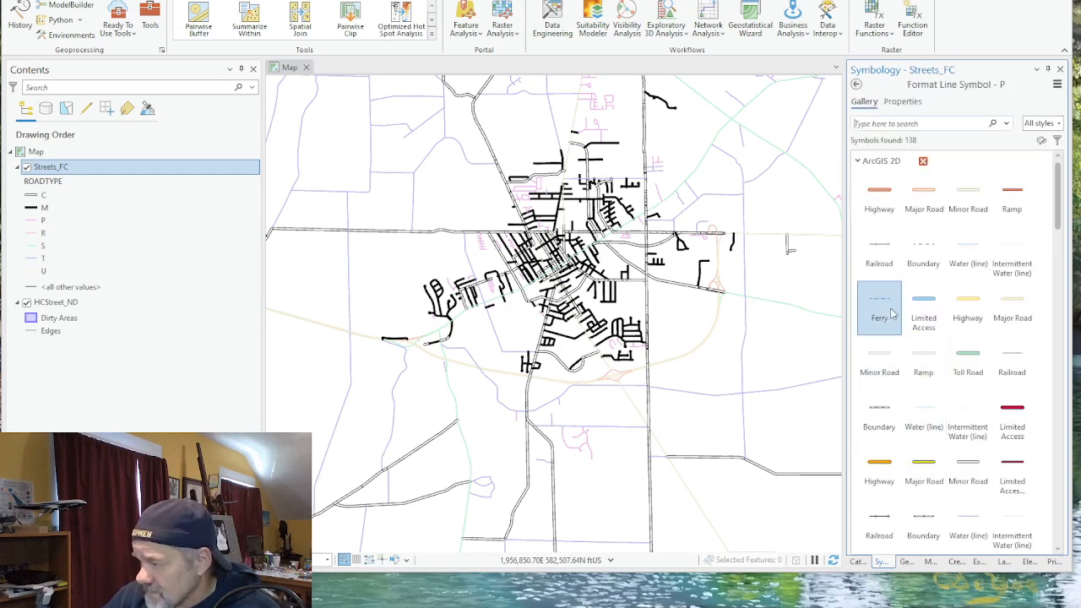
click(856, 84)
scroll(583, 255, up, 3)
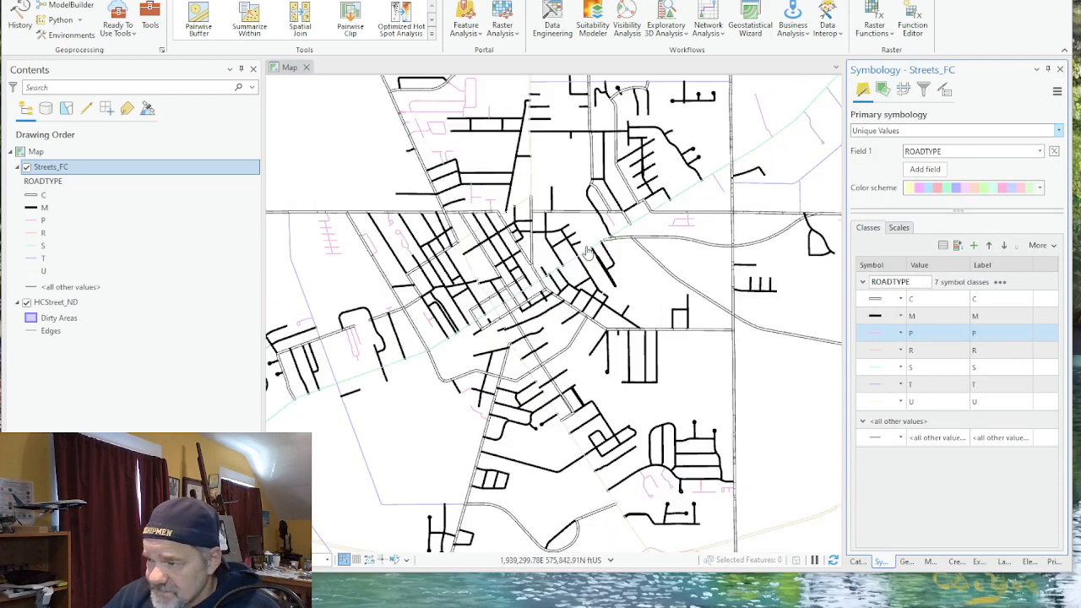
scroll(596, 251, down, 4)
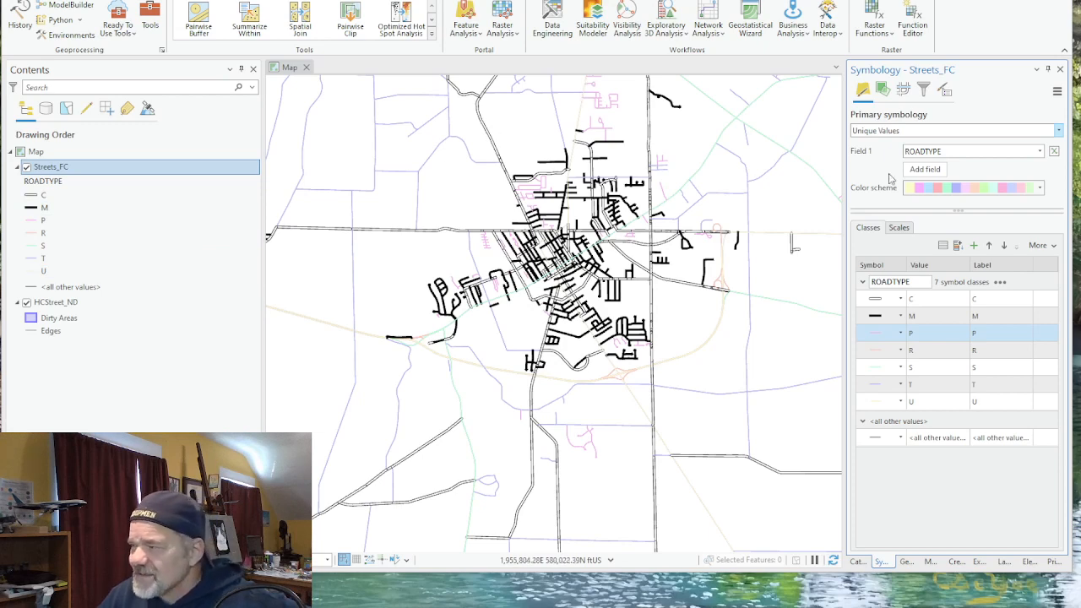
Return the Streets_FC layer to Single Symbol symbology and apply the Extent Leader line symbol
click(1060, 133)
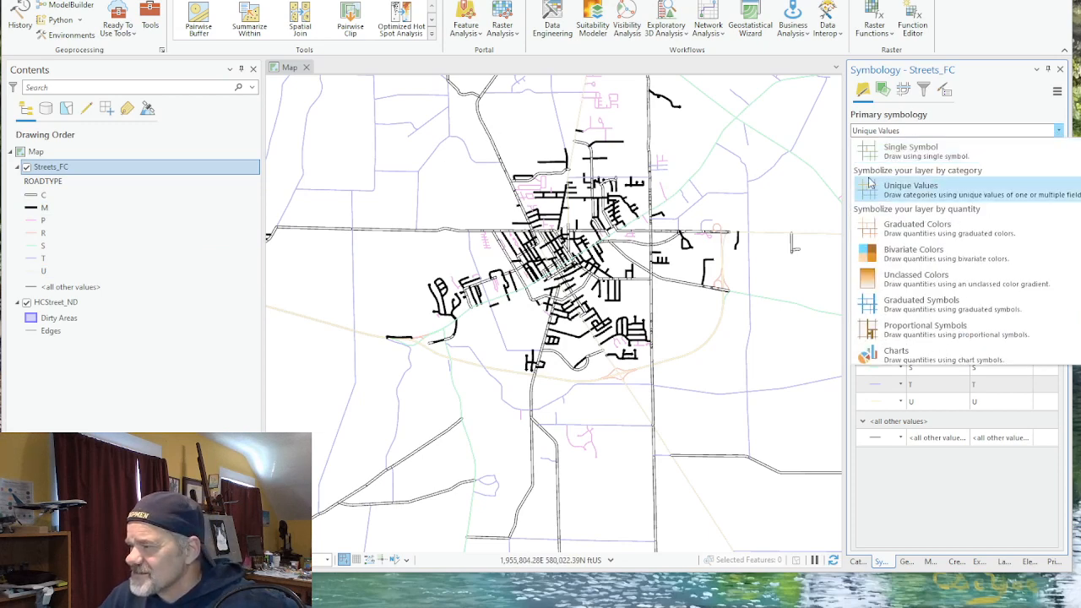
click(912, 150)
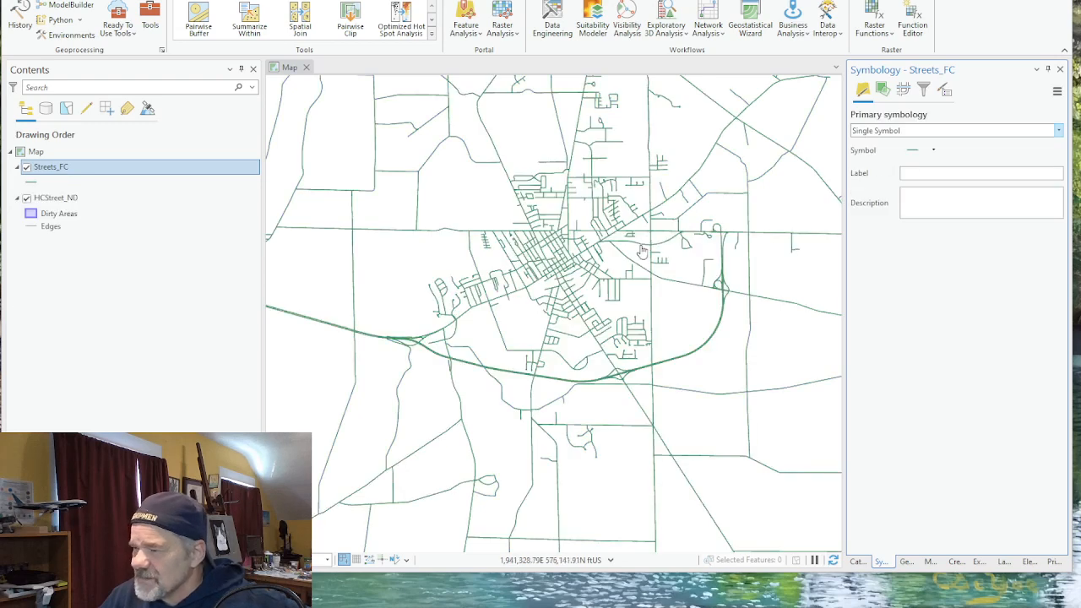
click(912, 151)
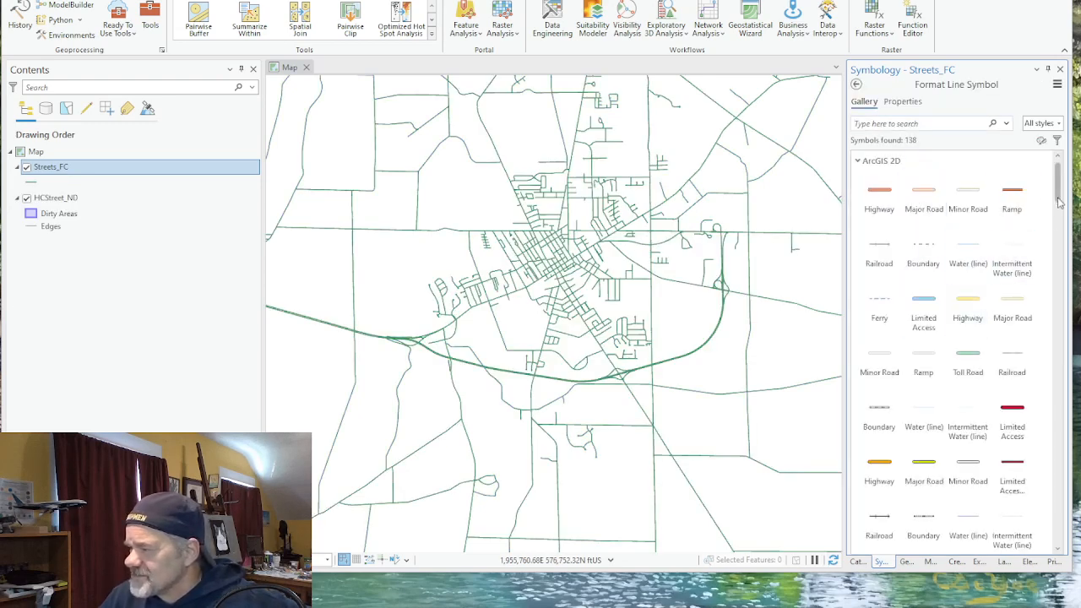
drag(1066, 196, 1068, 284)
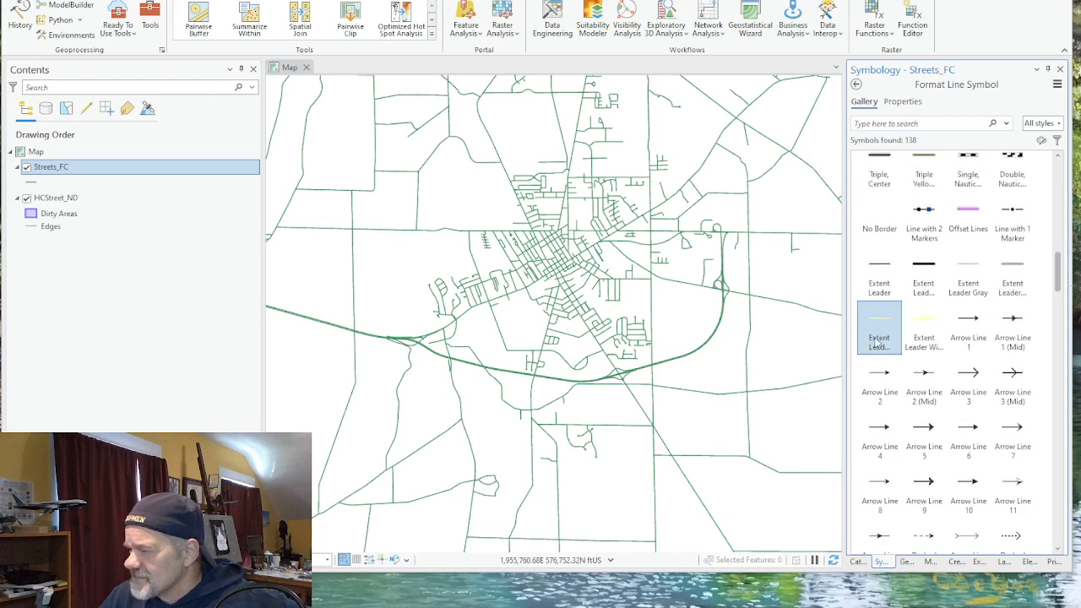
click(878, 271)
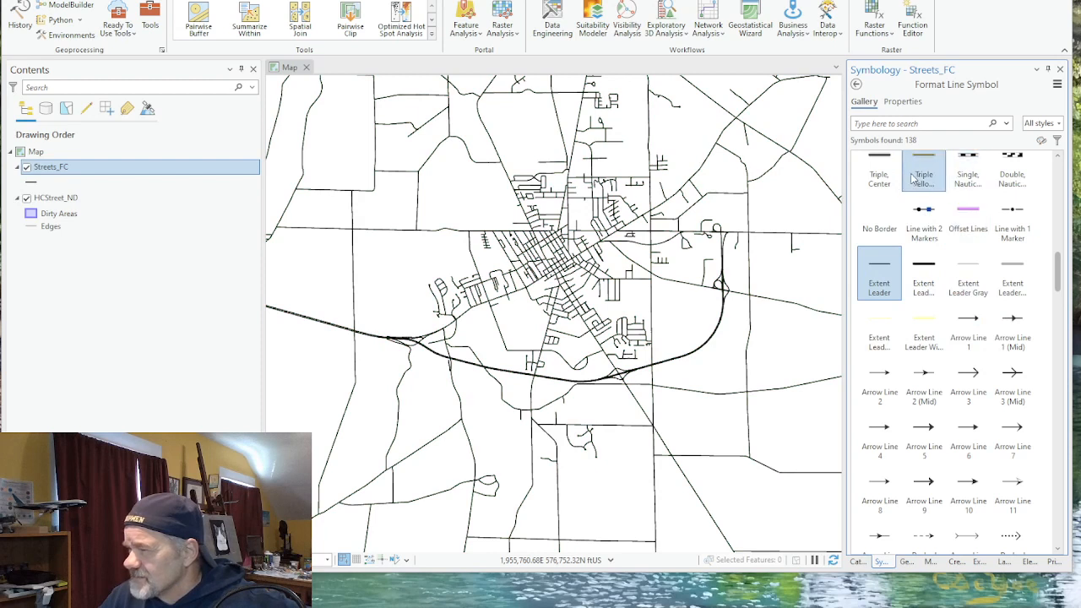
Apply the 2.5 Point line symbol to the Streets_FC layer and return to its primary symbology
scroll(960, 386, up, 1)
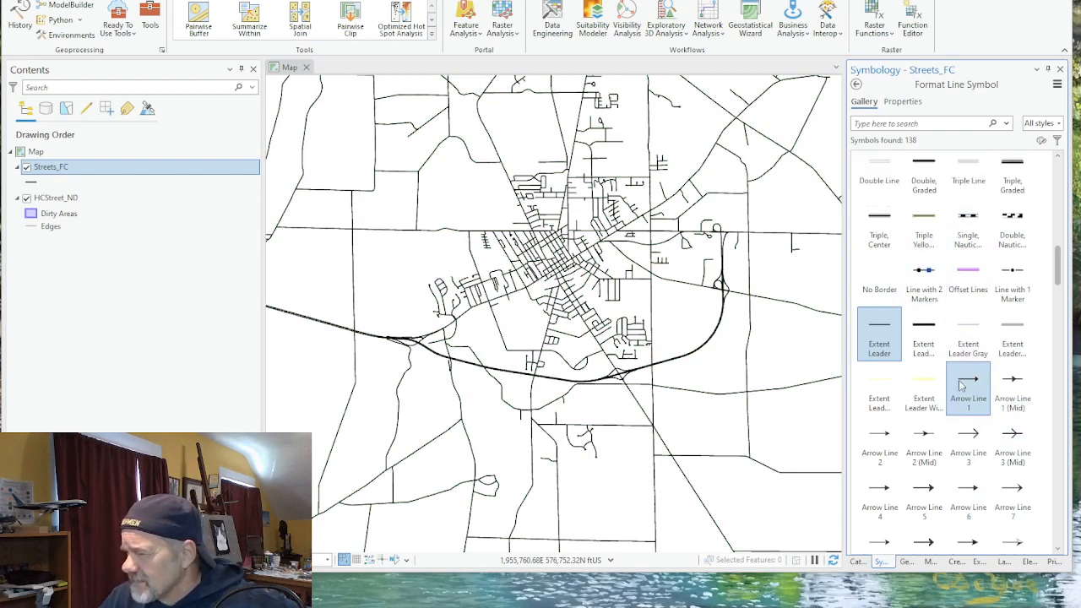
scroll(941, 333, up, 2)
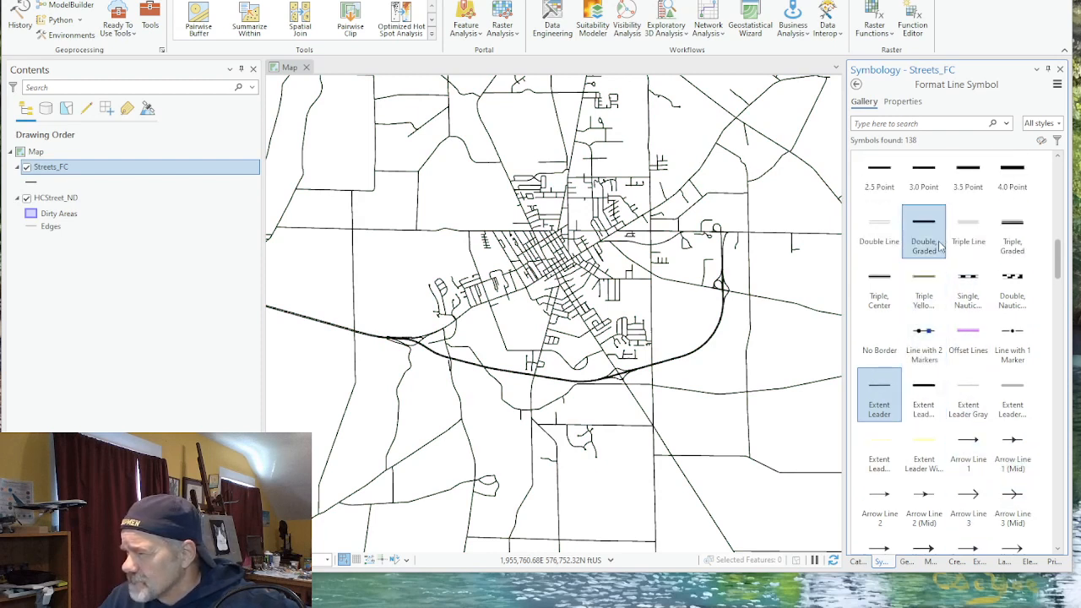
click(883, 247)
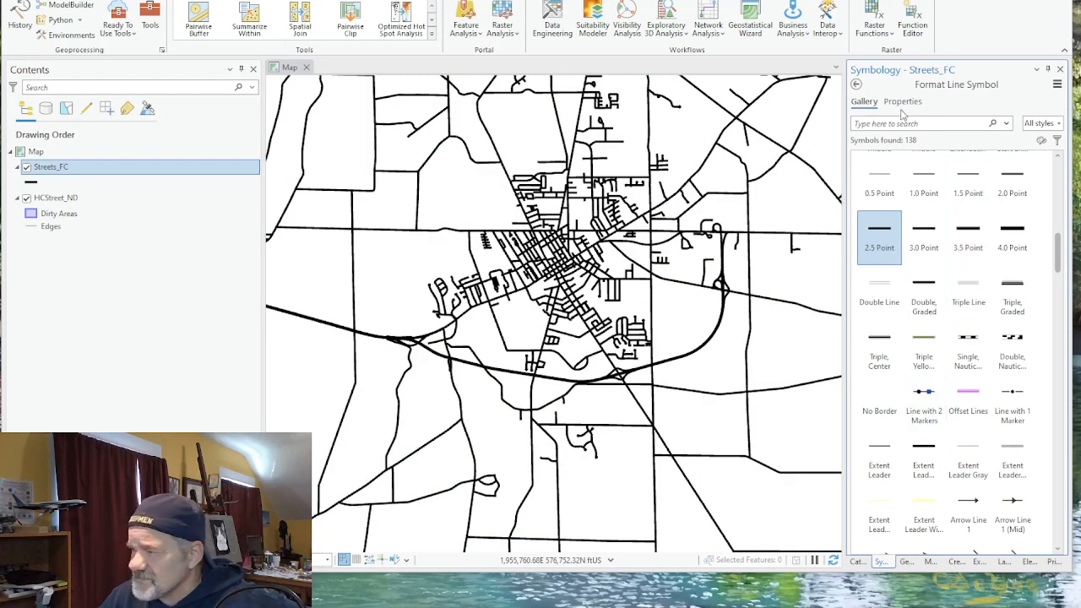
click(856, 84)
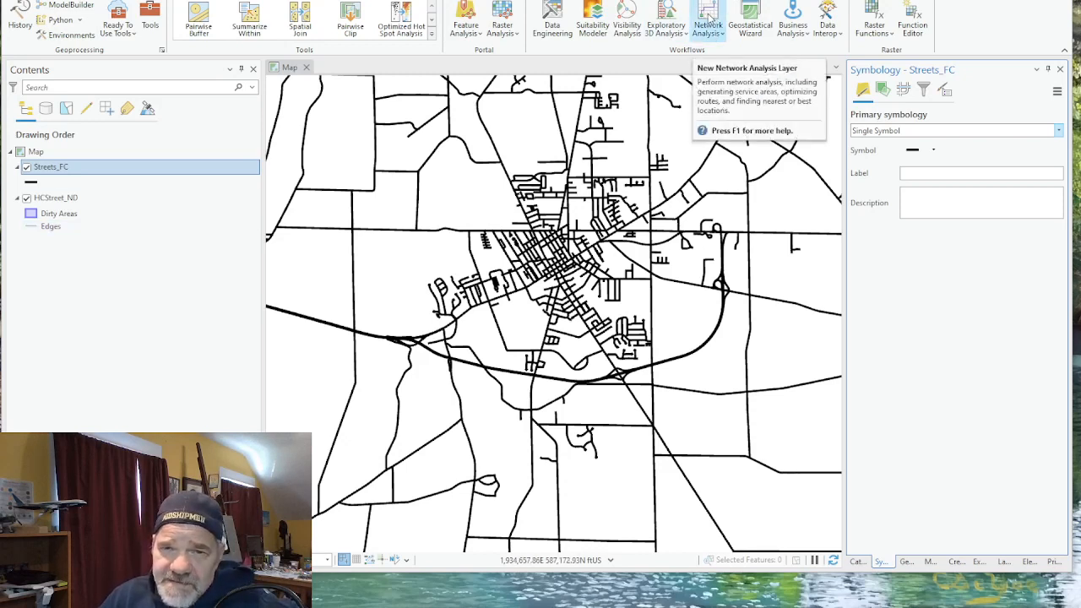
Create a Route network analysis layer from the HCStreet_ND network data source
click(710, 18)
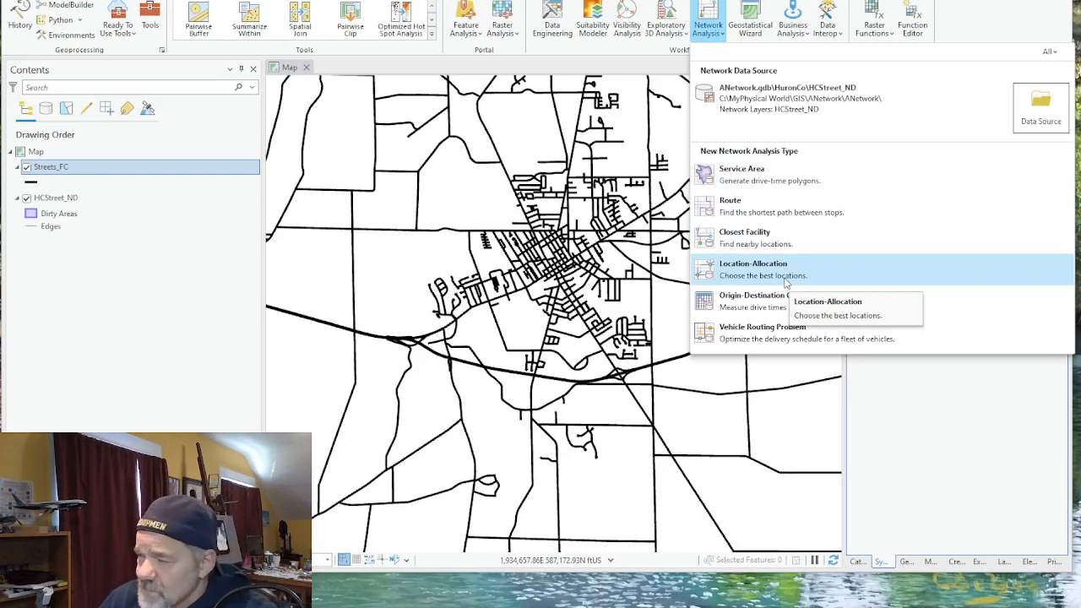
click(745, 210)
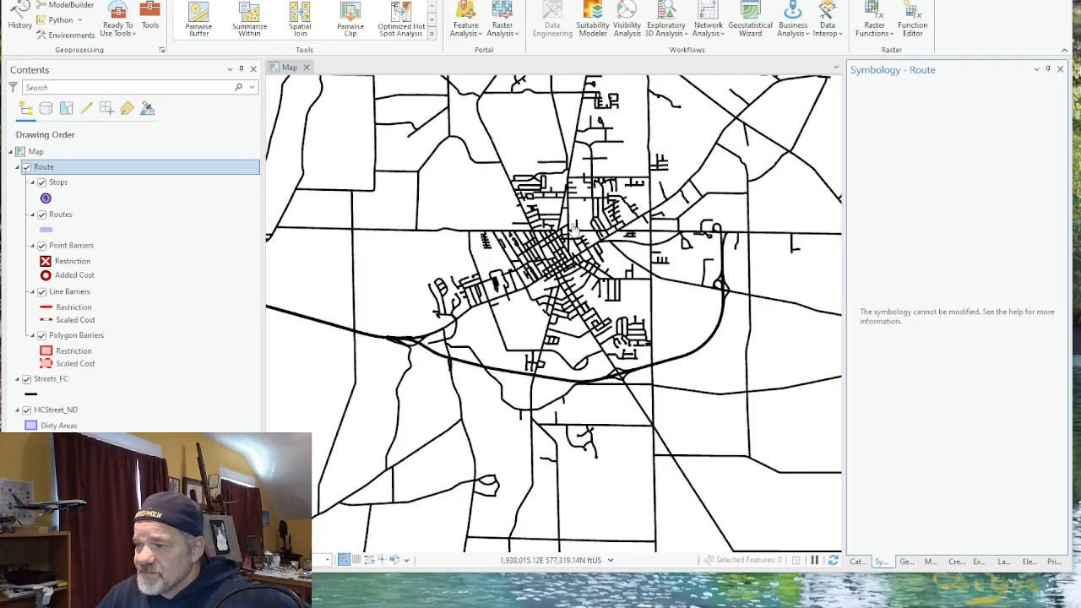
scroll(573, 227, up, 1)
scroll(573, 229, down, 2)
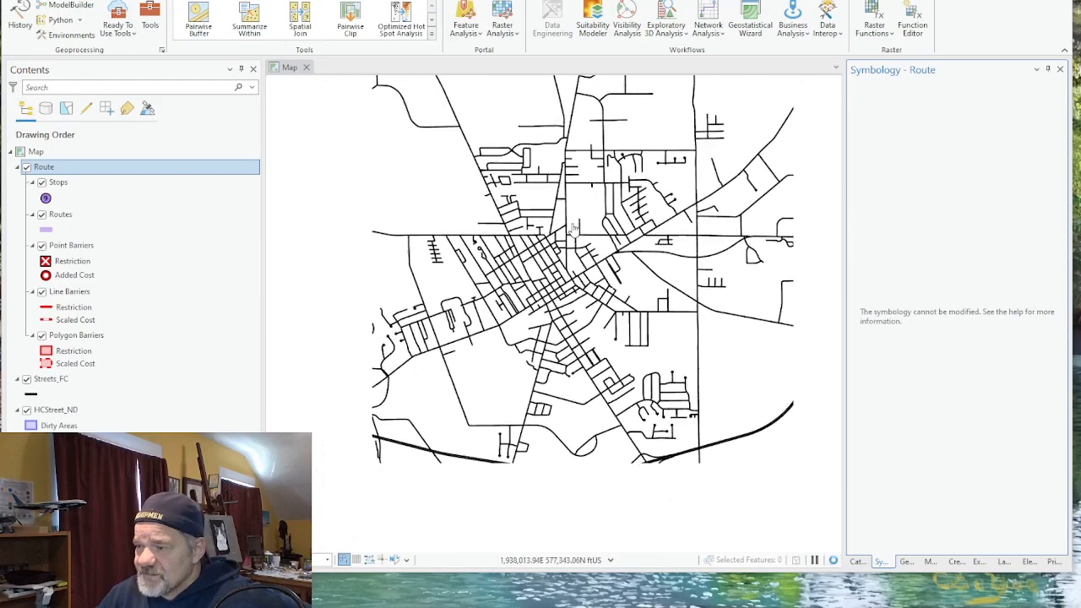
scroll(573, 229, up, 2)
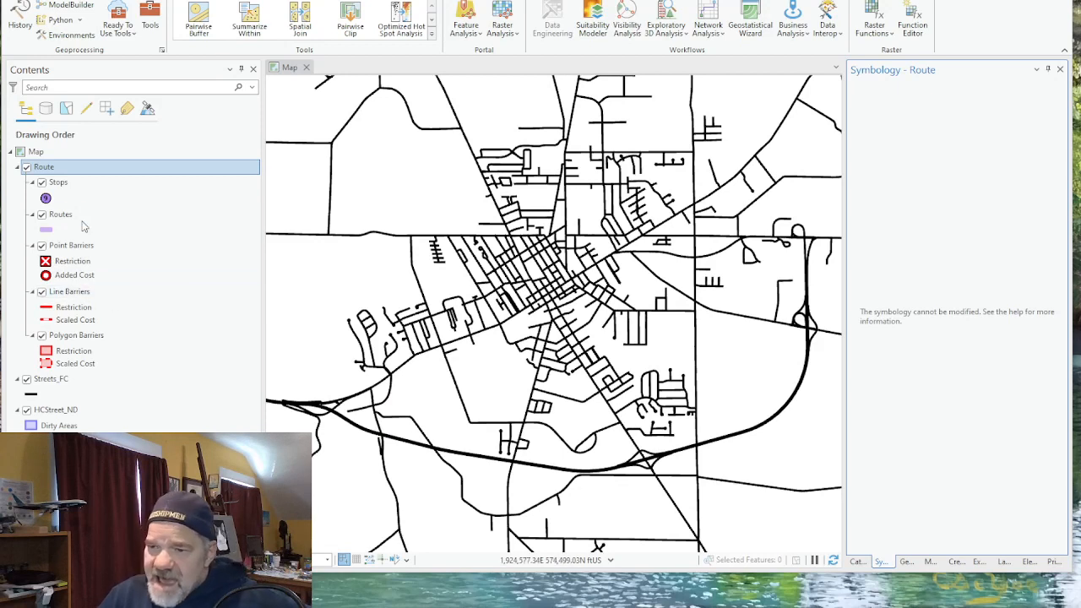
Activate the point tool of the Route Stops feature template and check the snapping options
click(58, 185)
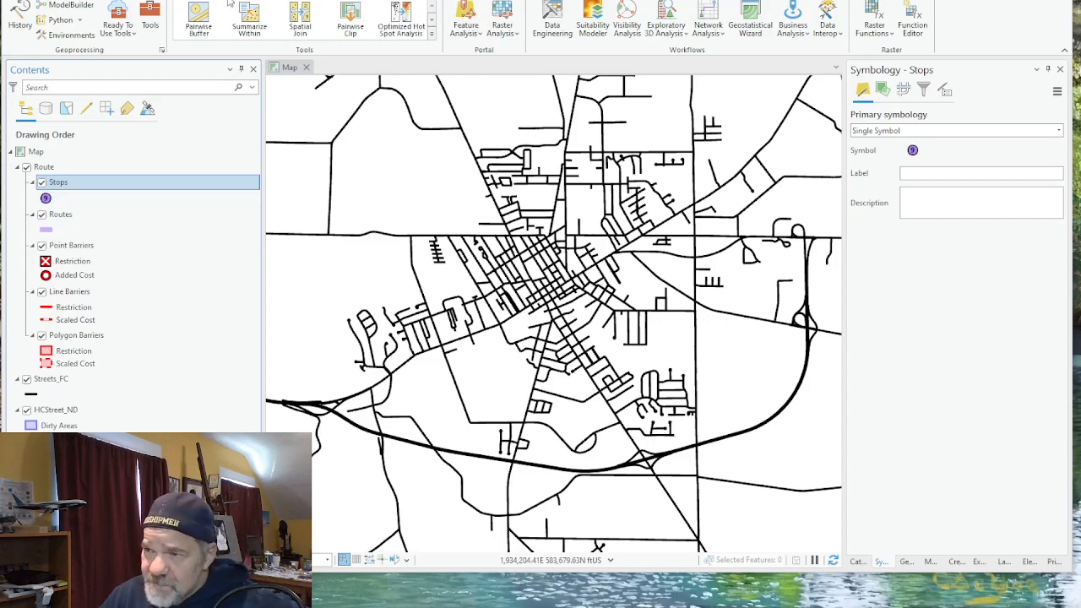
click(178, 0)
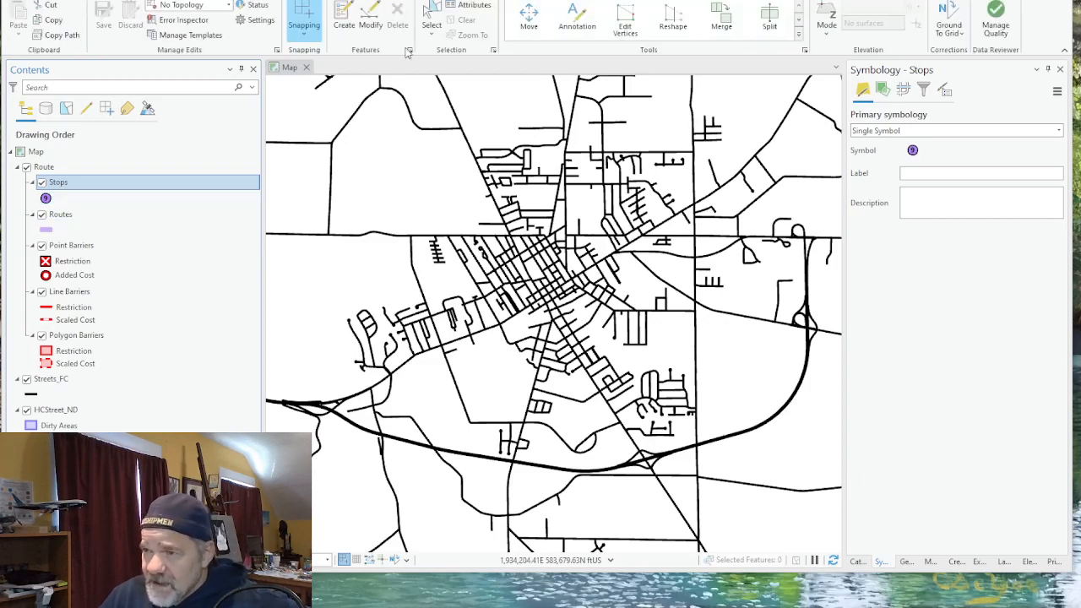
click(344, 13)
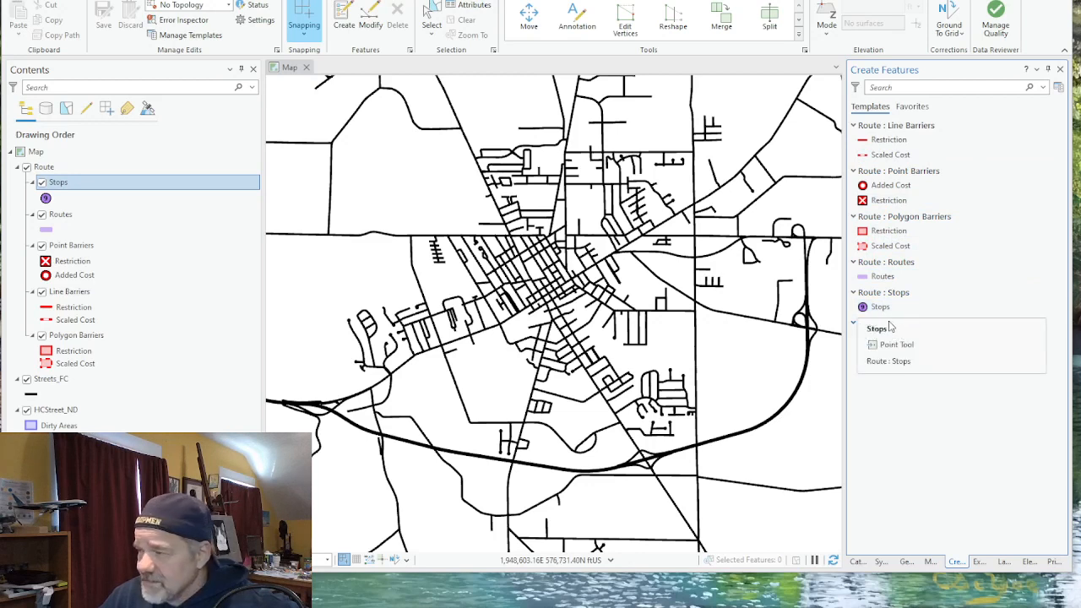
click(880, 309)
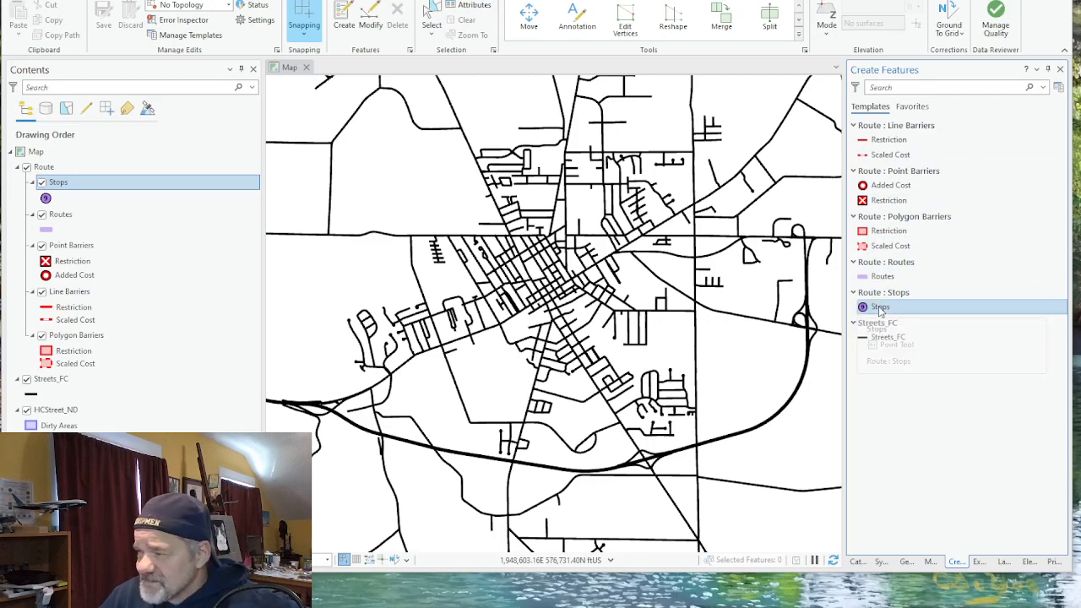
click(308, 38)
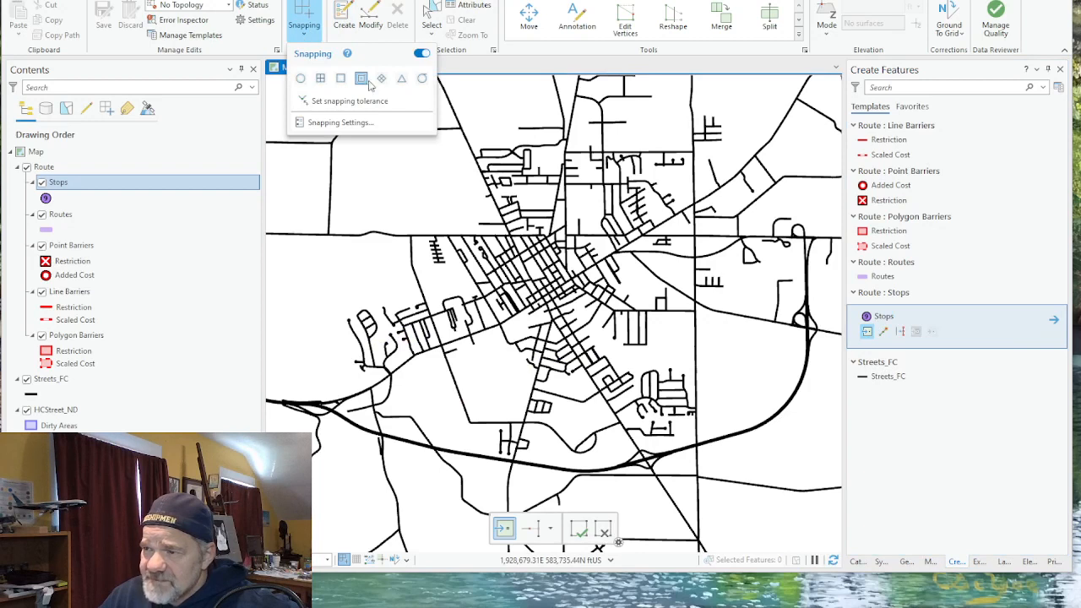
click(526, 66)
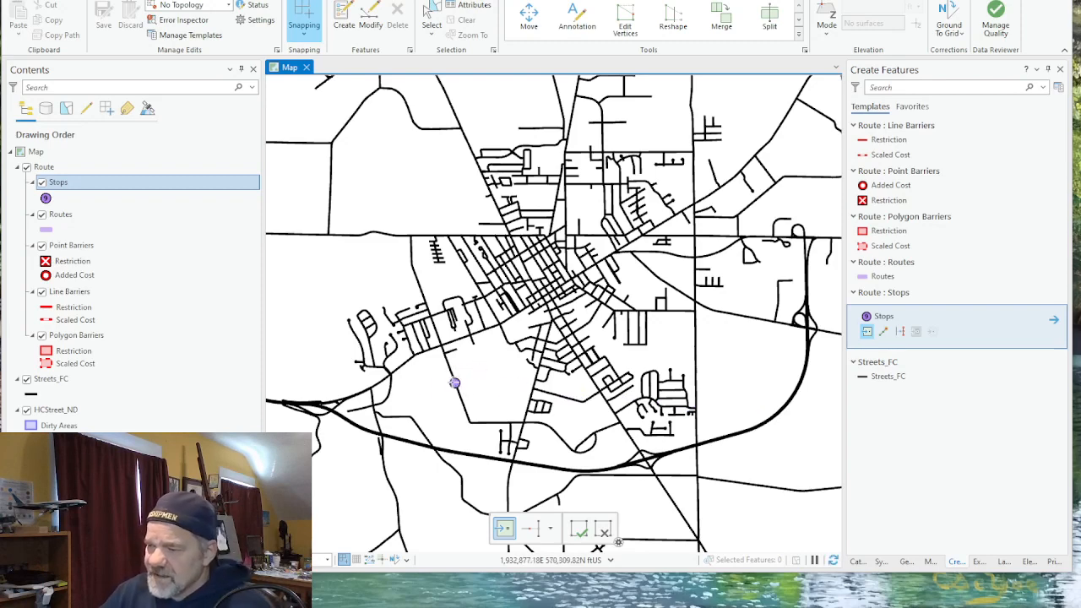
scroll(339, 356, up, 1)
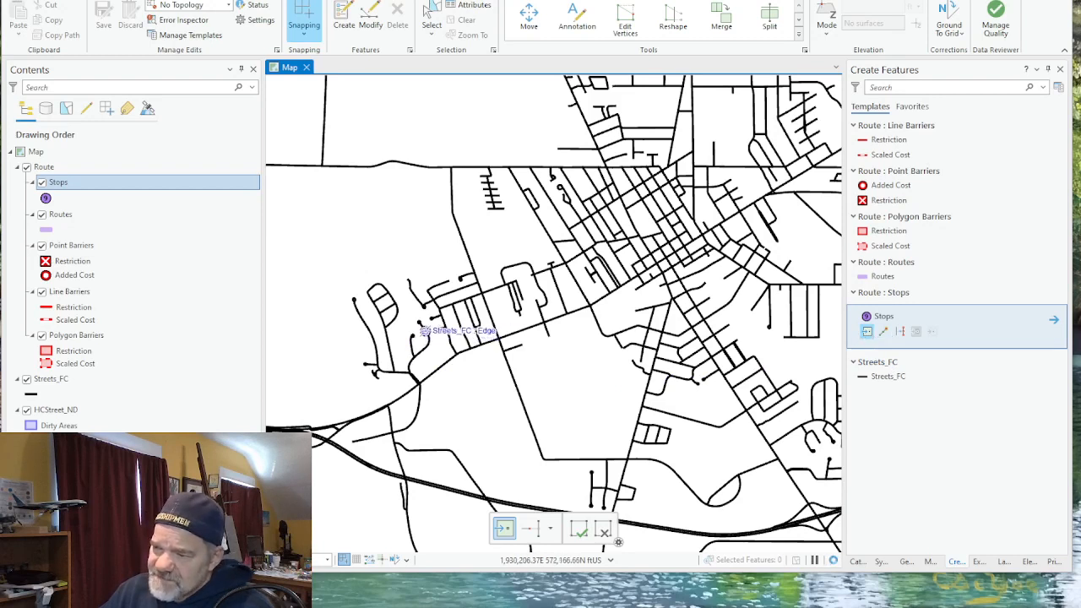
Place six stops snapped to street edges, starting west of town, through downtown and ending on the southwestern road, and save all edits
click(424, 330)
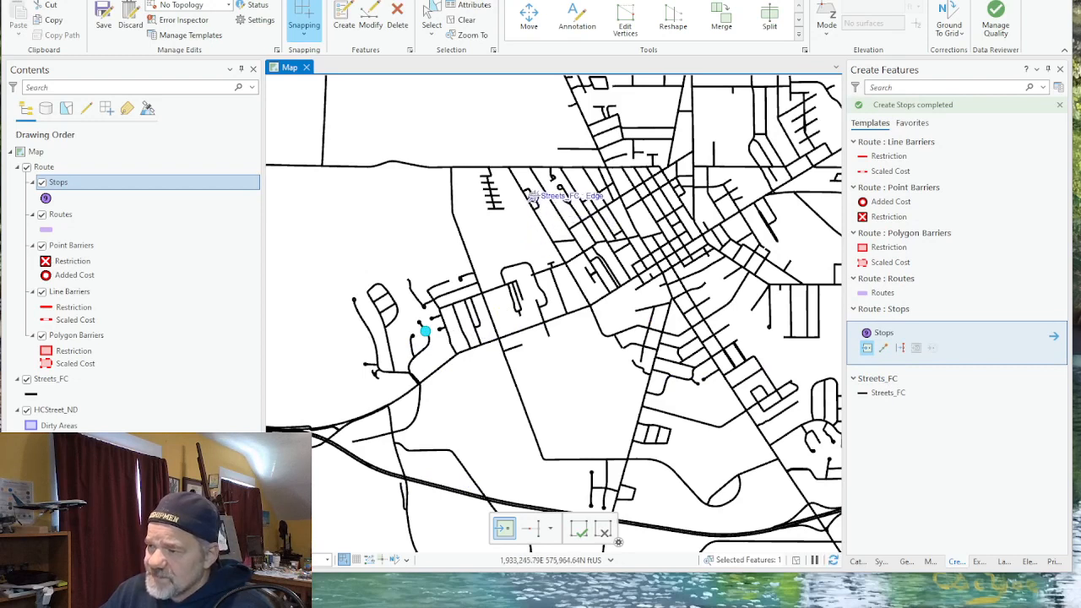
click(532, 196)
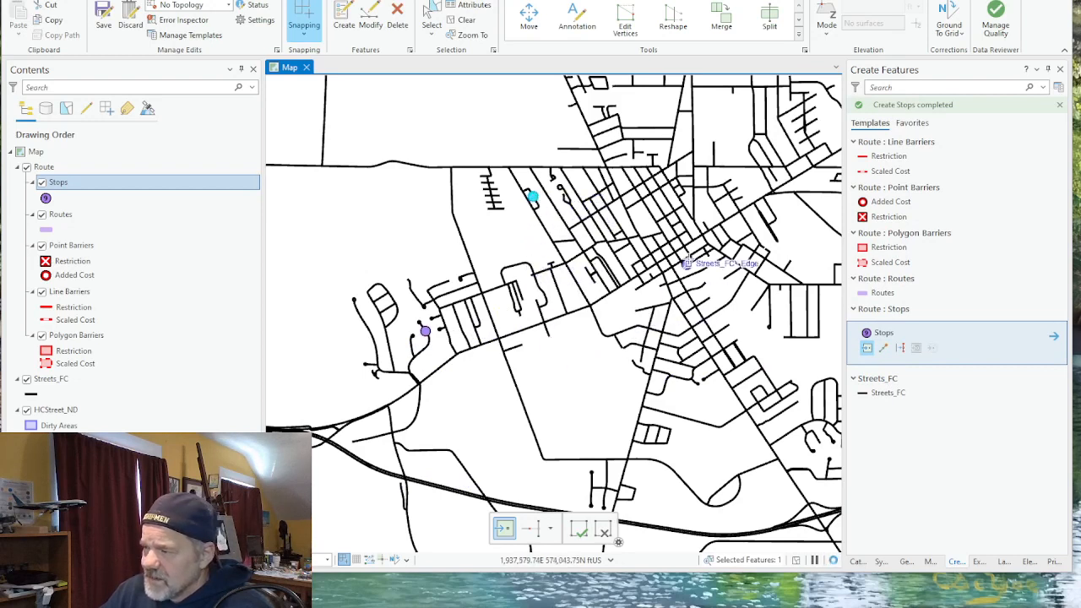
click(678, 218)
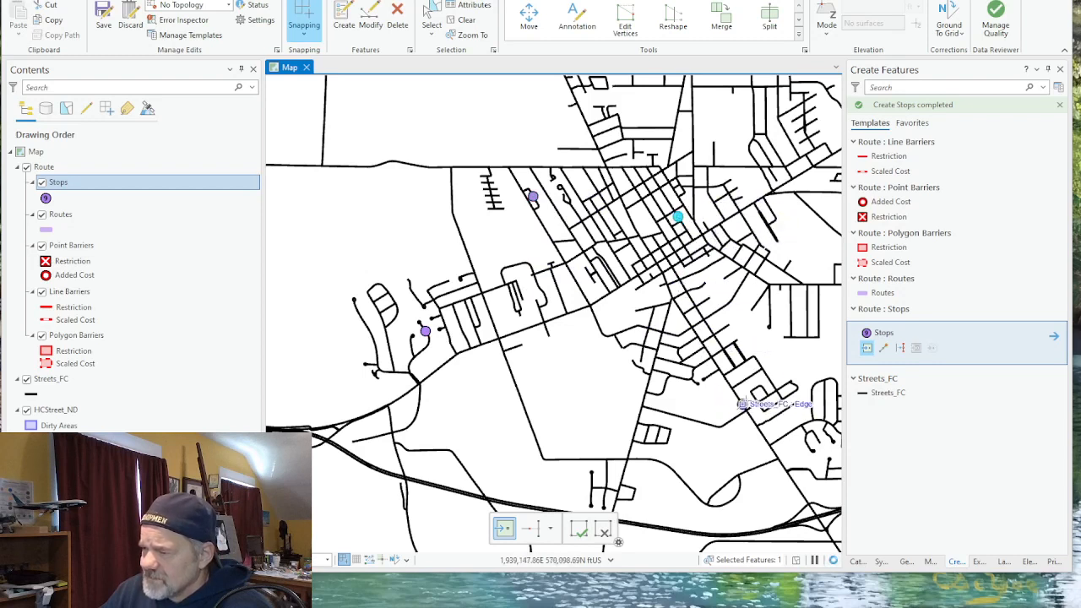
click(740, 403)
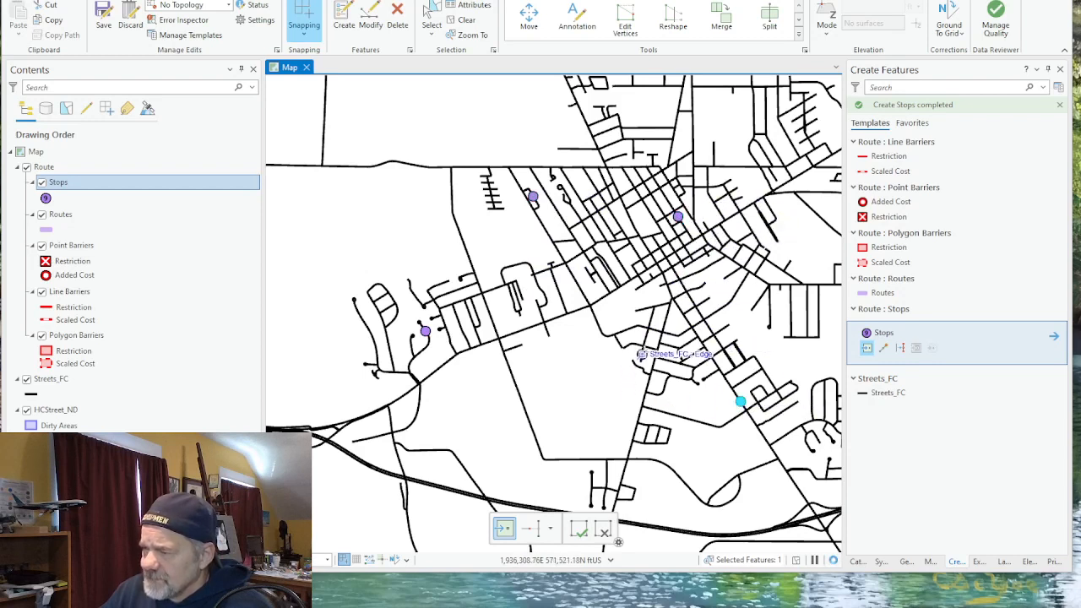
click(733, 91)
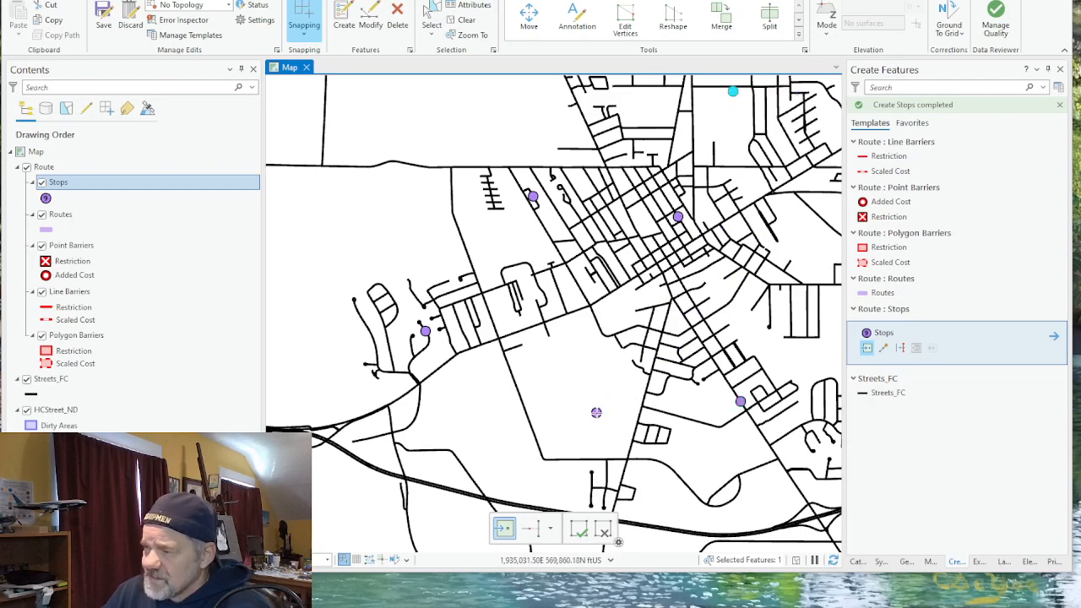
click(475, 484)
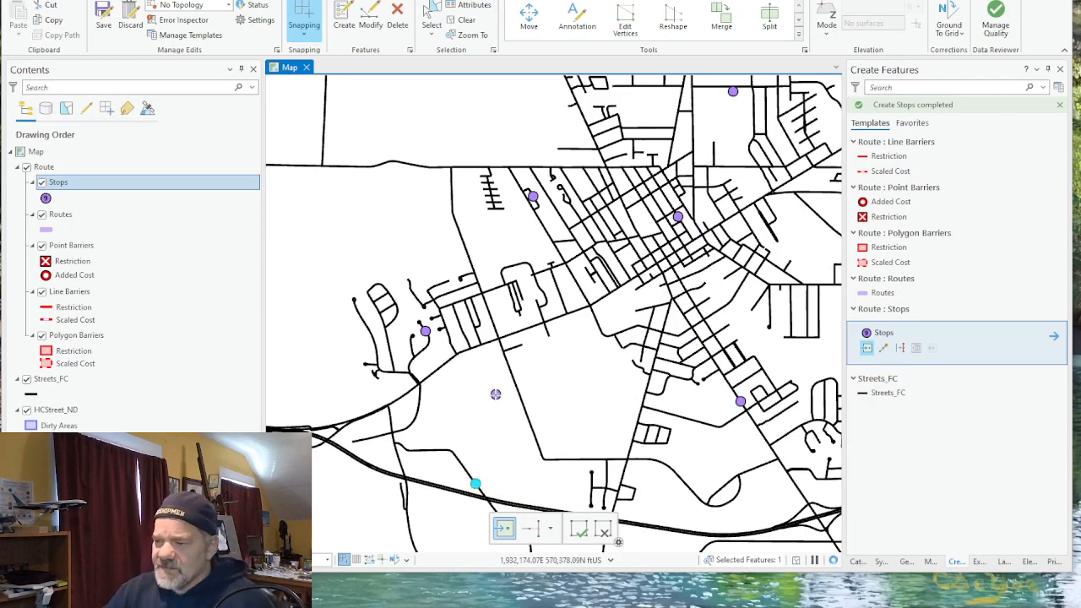
click(500, 241)
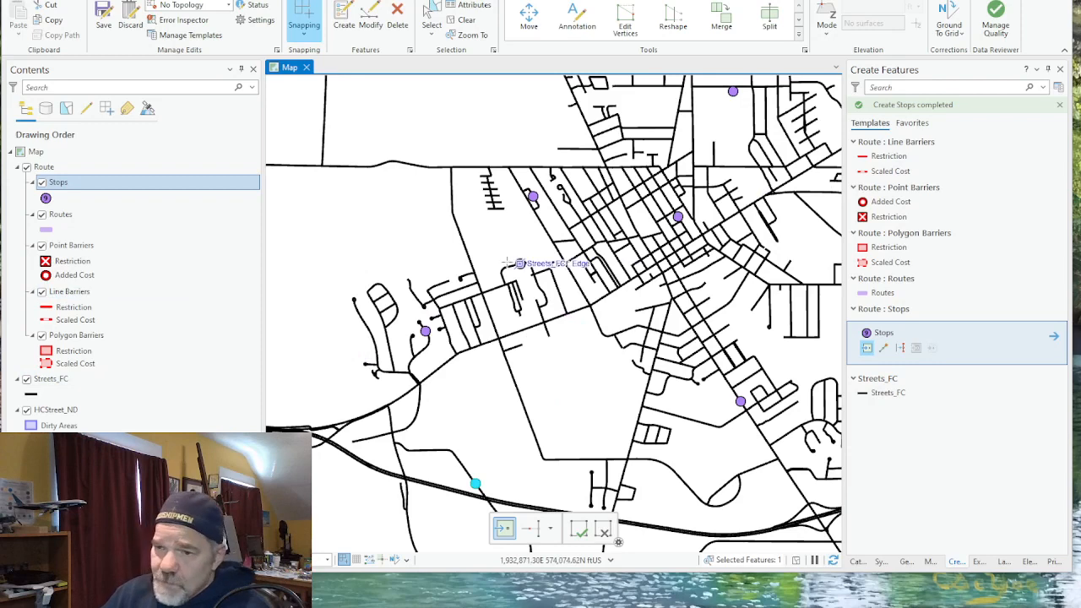
click(103, 14)
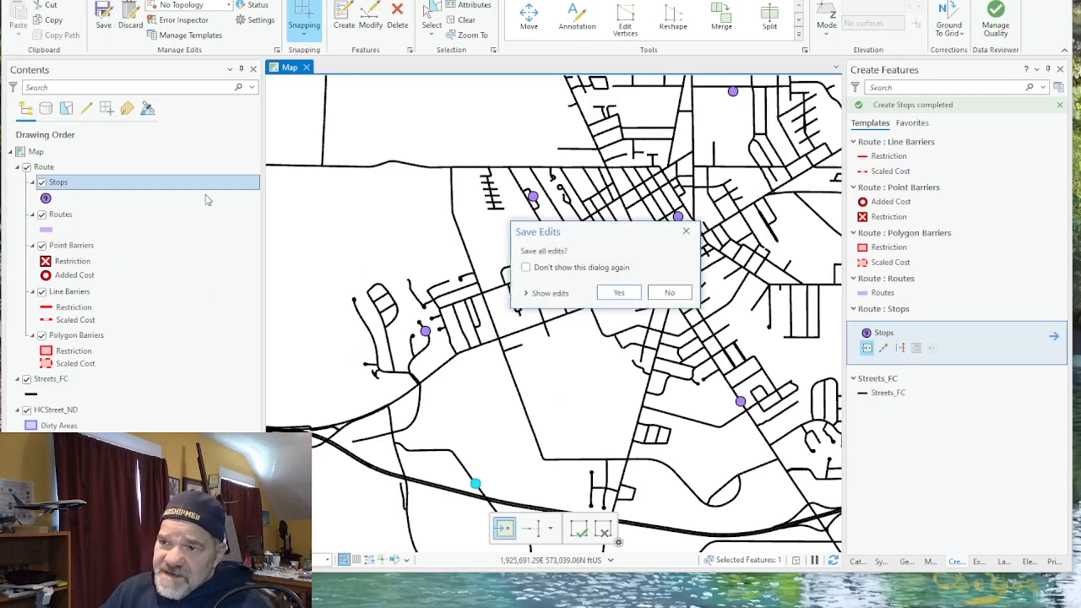
click(625, 293)
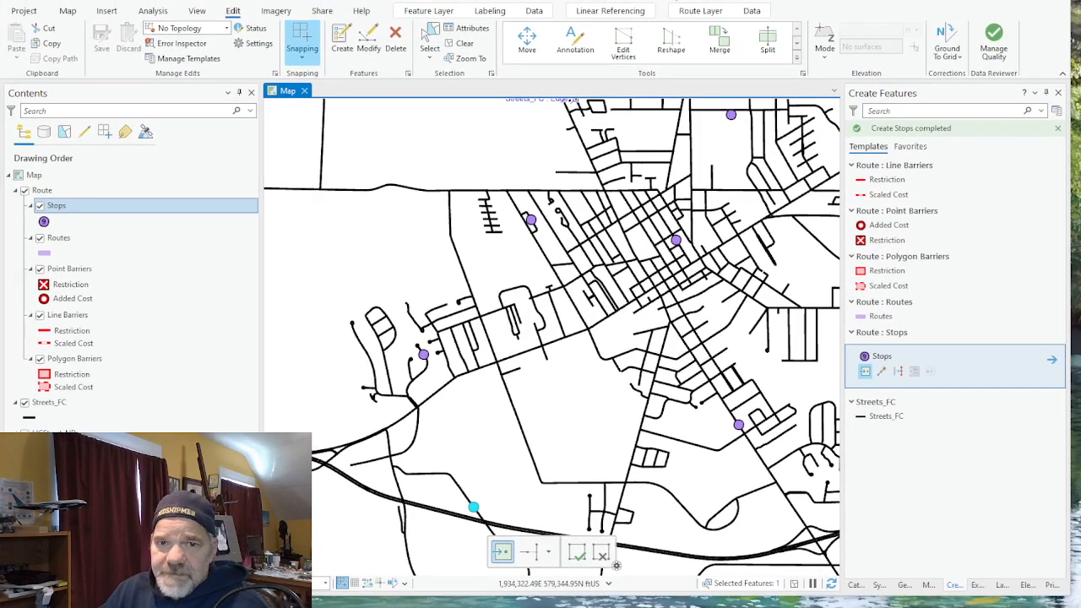
Solve the Route layer with the stop sequence kept at Use Current
click(701, 11)
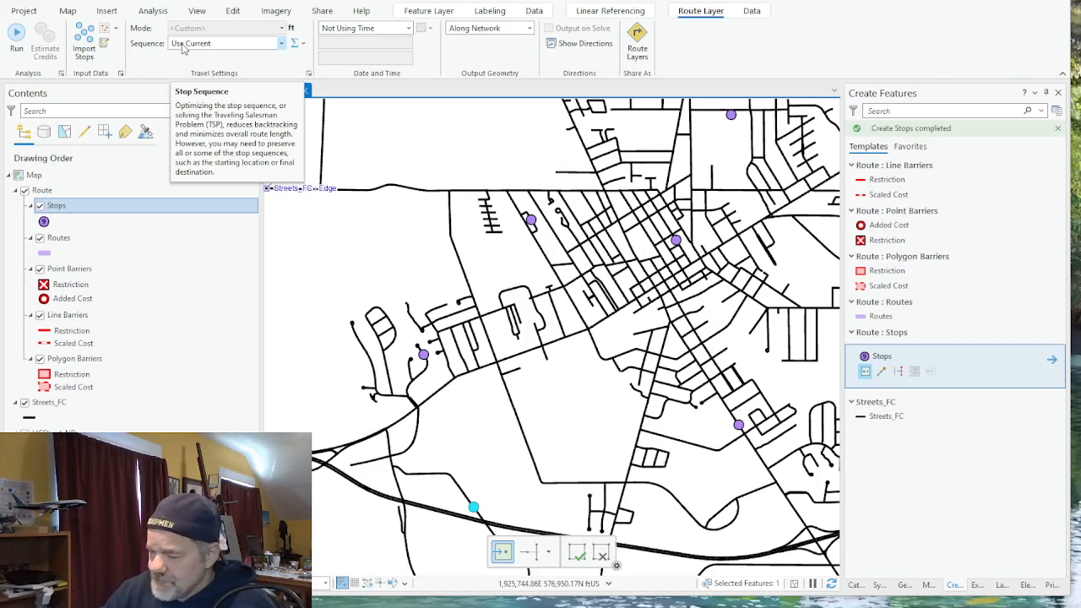
click(282, 43)
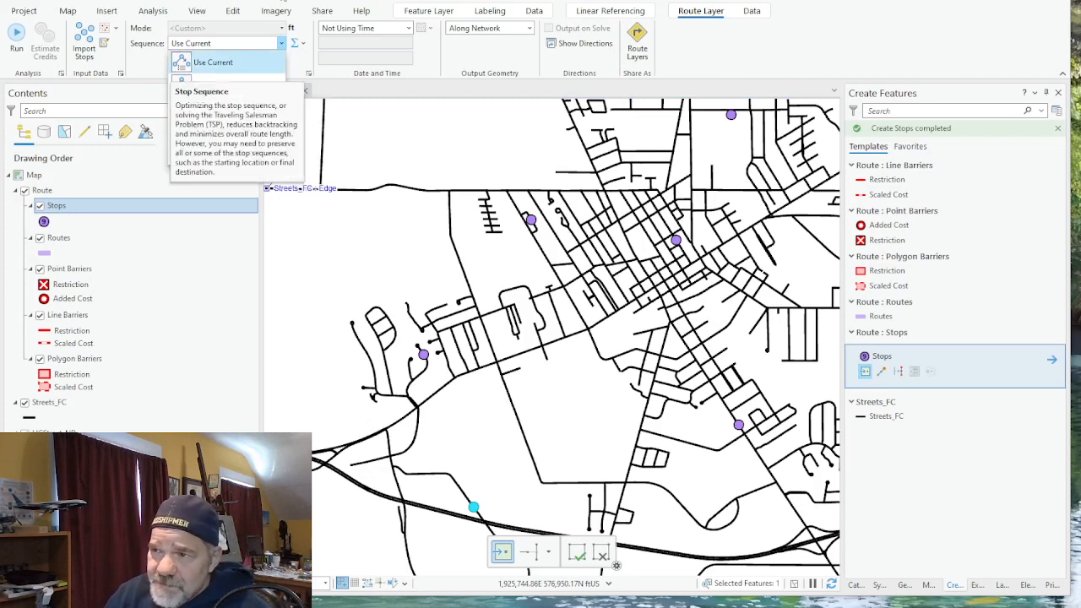
click(281, 43)
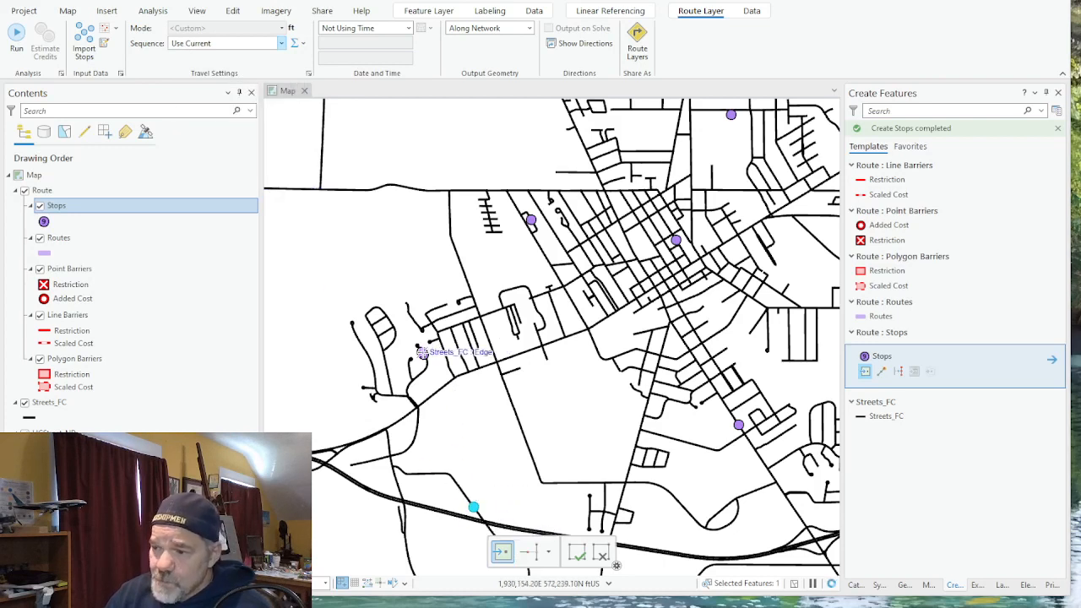
click(676, 241)
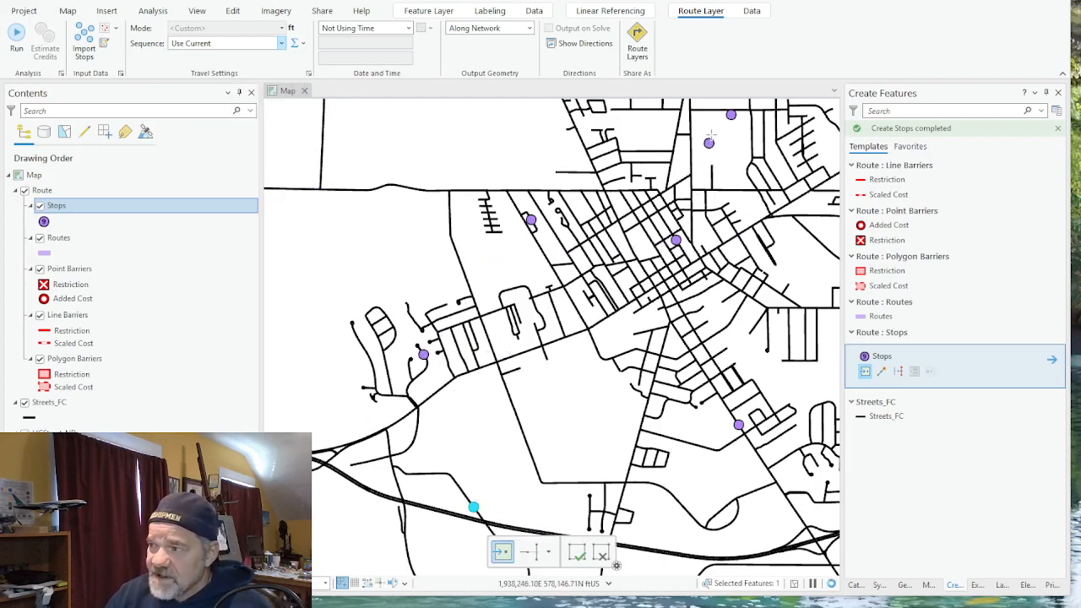
click(15, 38)
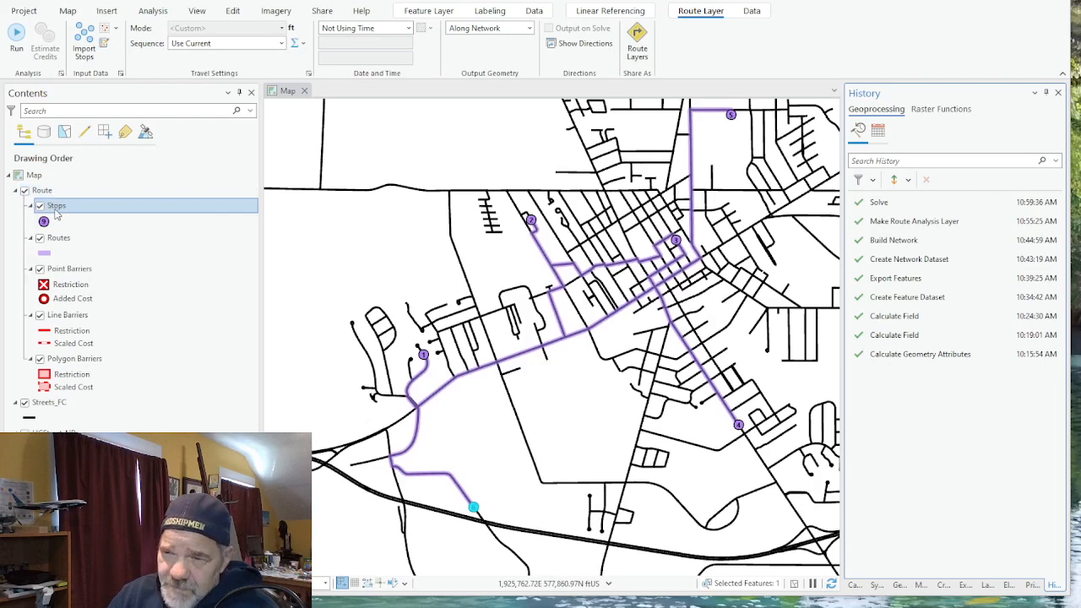
Set the stop sequence to Find Best and solve the Route layer
click(282, 44)
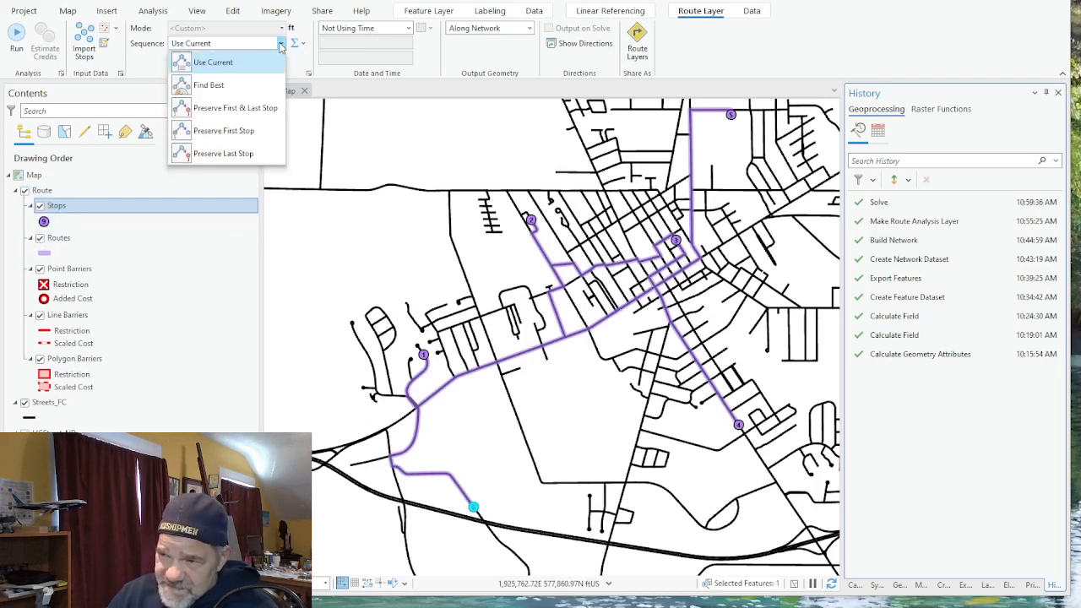
click(210, 88)
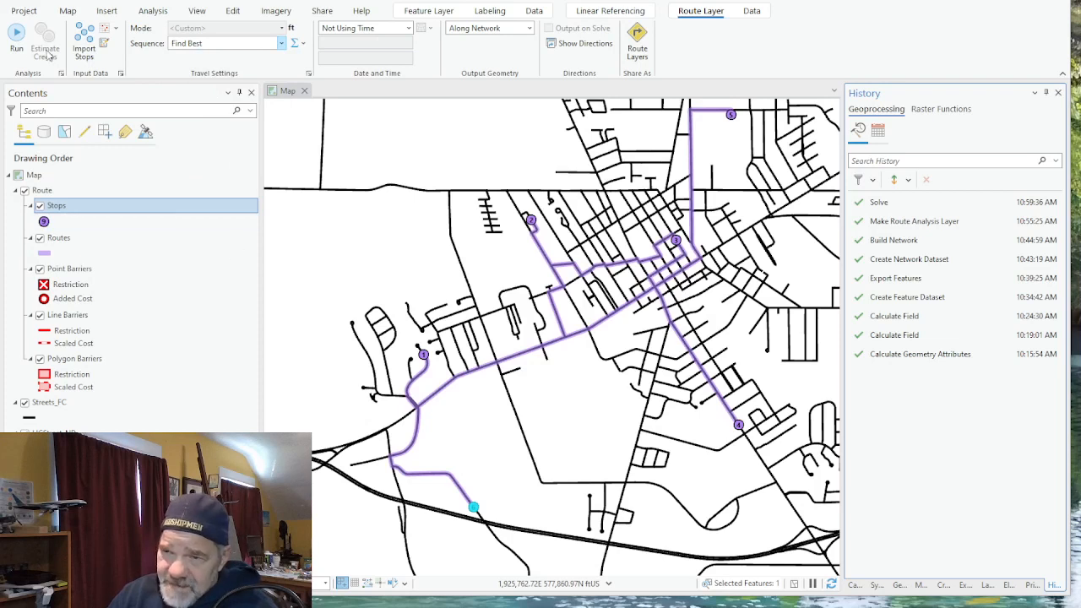
click(15, 35)
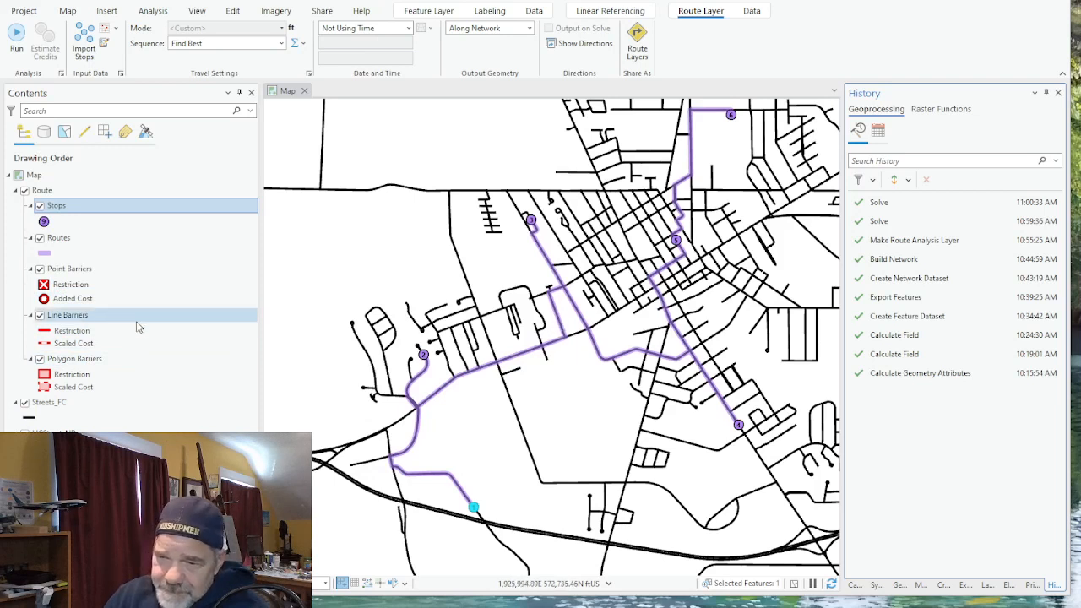
Place a Restriction point barrier on the routed side street between stops 2 and 3, and save all edits
click(67, 287)
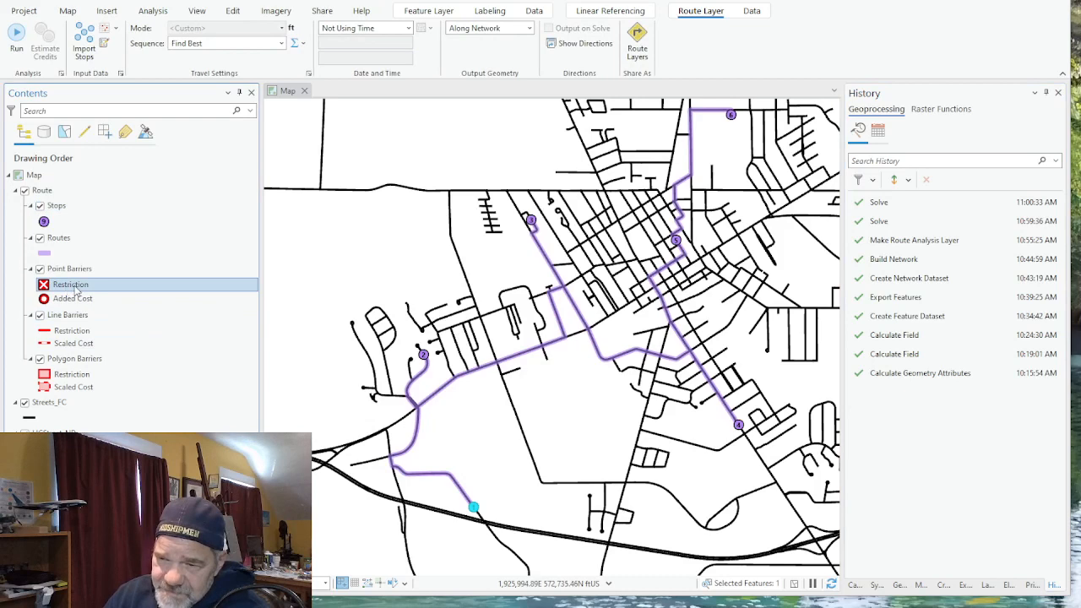
click(233, 11)
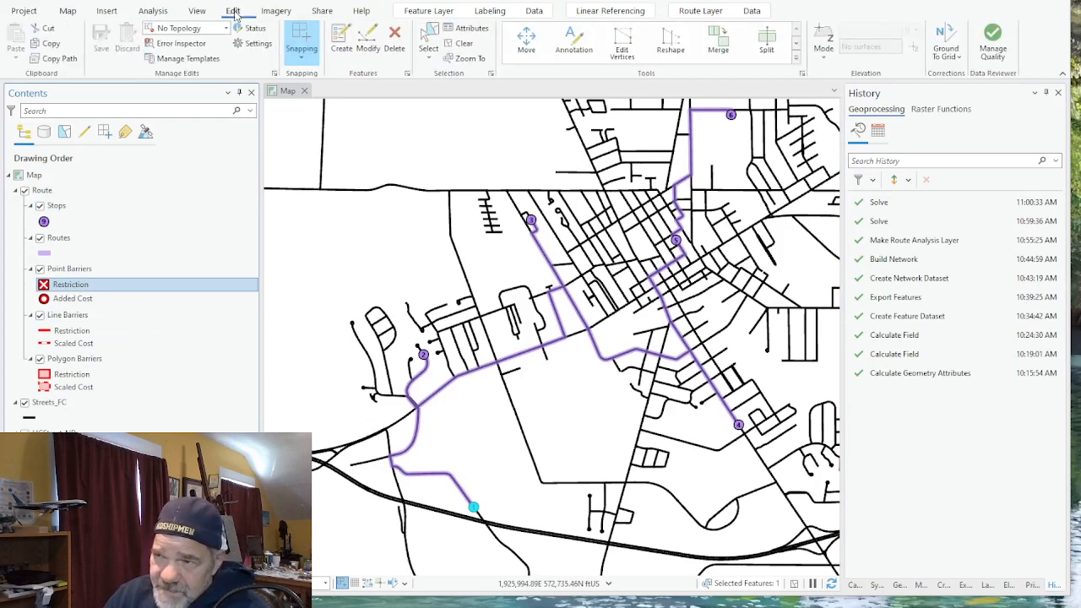
click(340, 43)
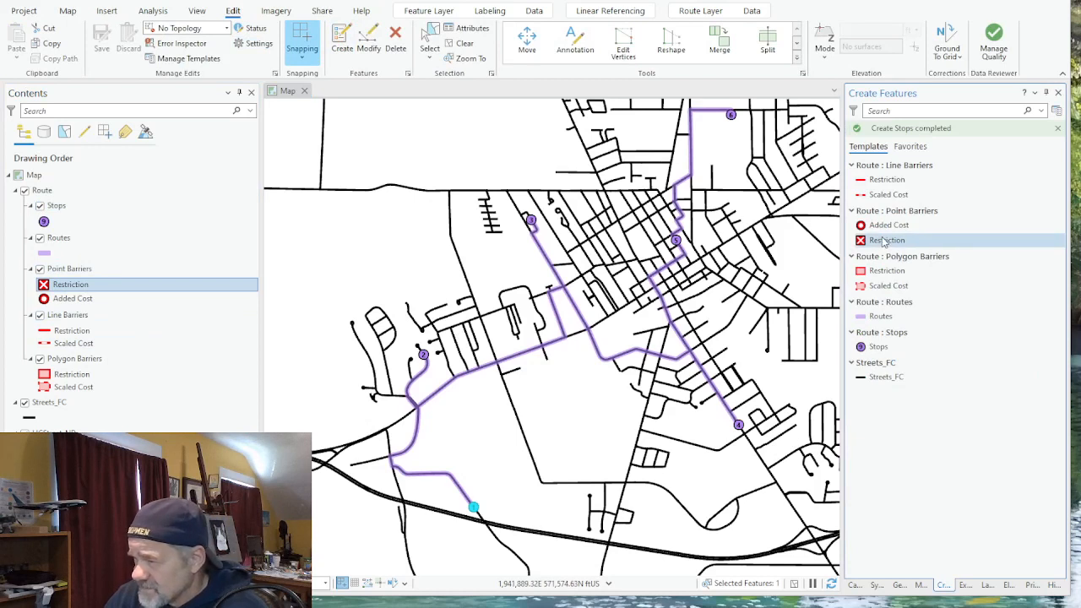
click(884, 240)
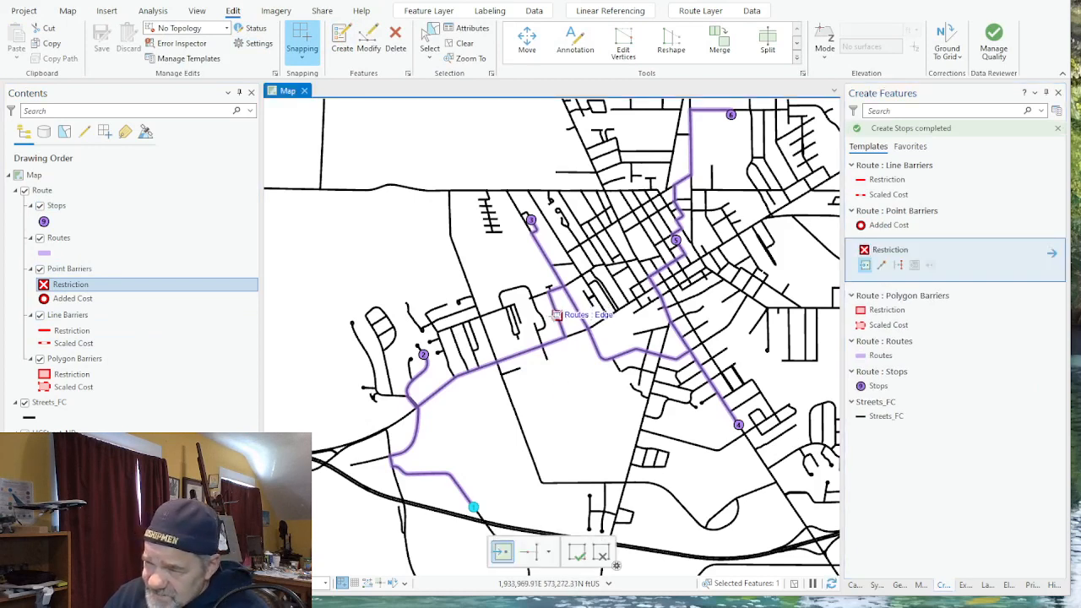
click(556, 314)
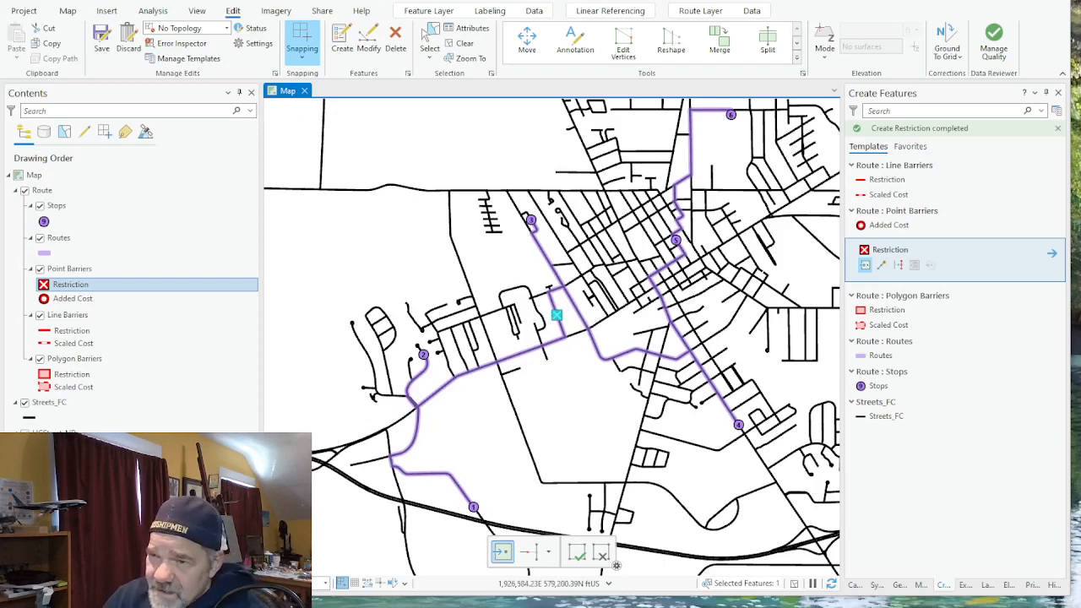
click(101, 42)
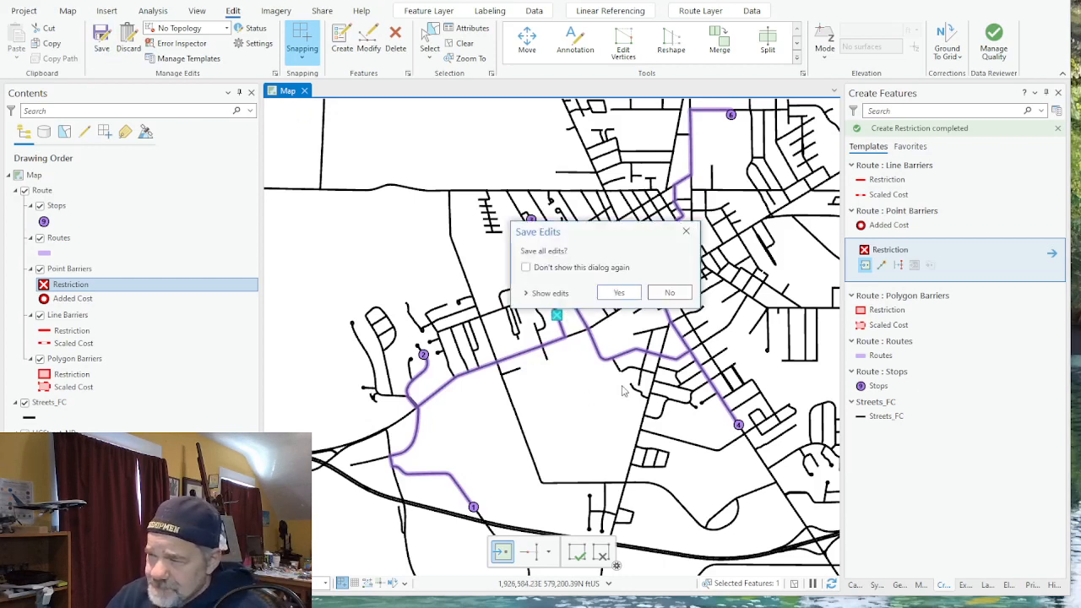
click(619, 293)
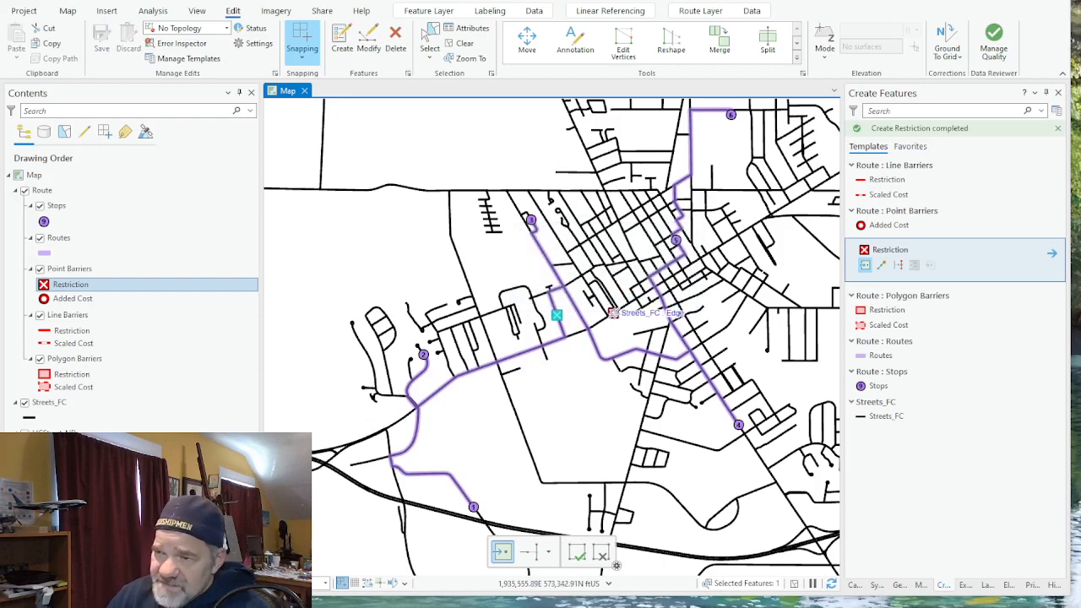
Solve the Route layer again with the point barrier applied and the sequence kept at Find Best
click(710, 11)
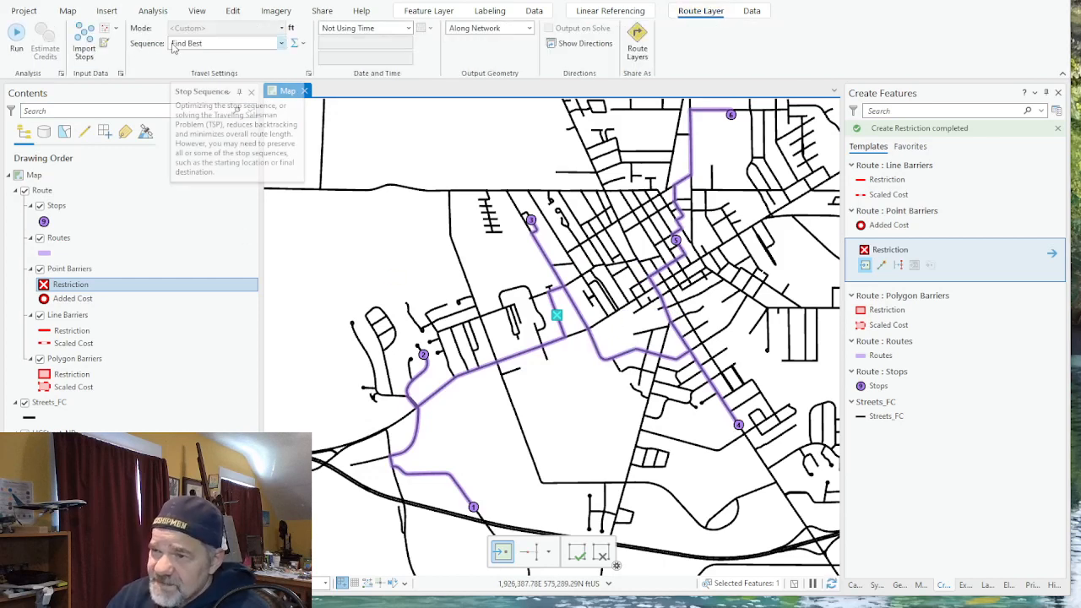
click(15, 38)
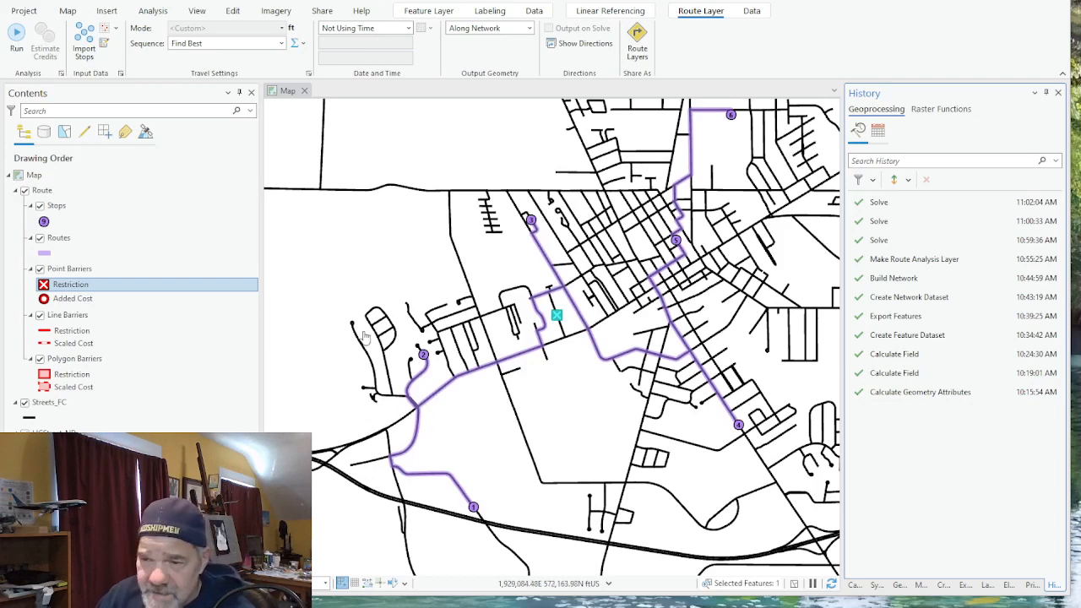
Collapse and hide the Route layer, and create a Service Area network analysis layer from the HCStreet_ND data source
click(16, 191)
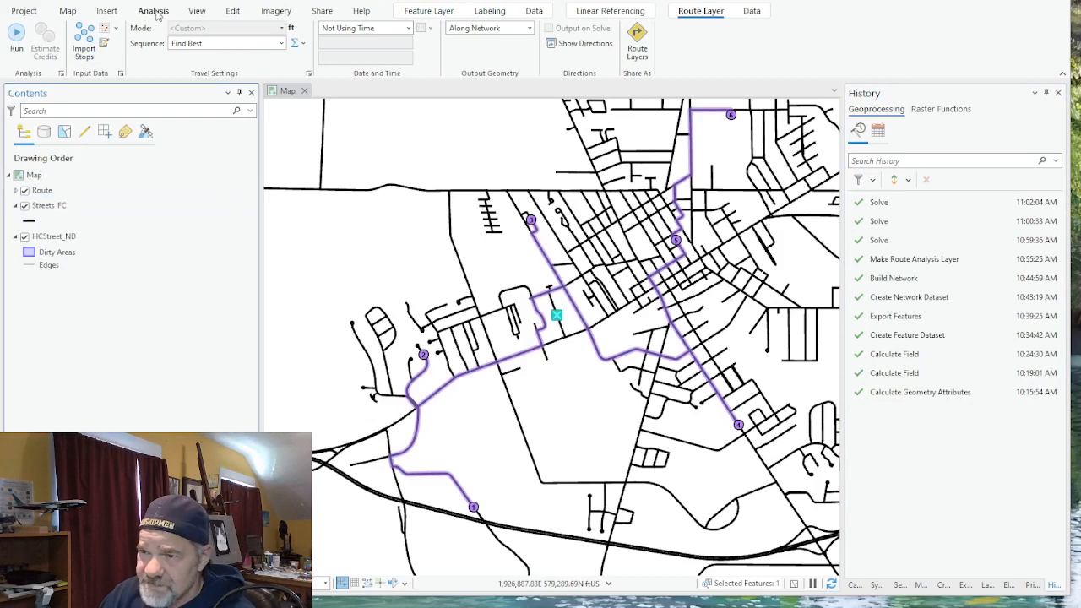
click(69, 13)
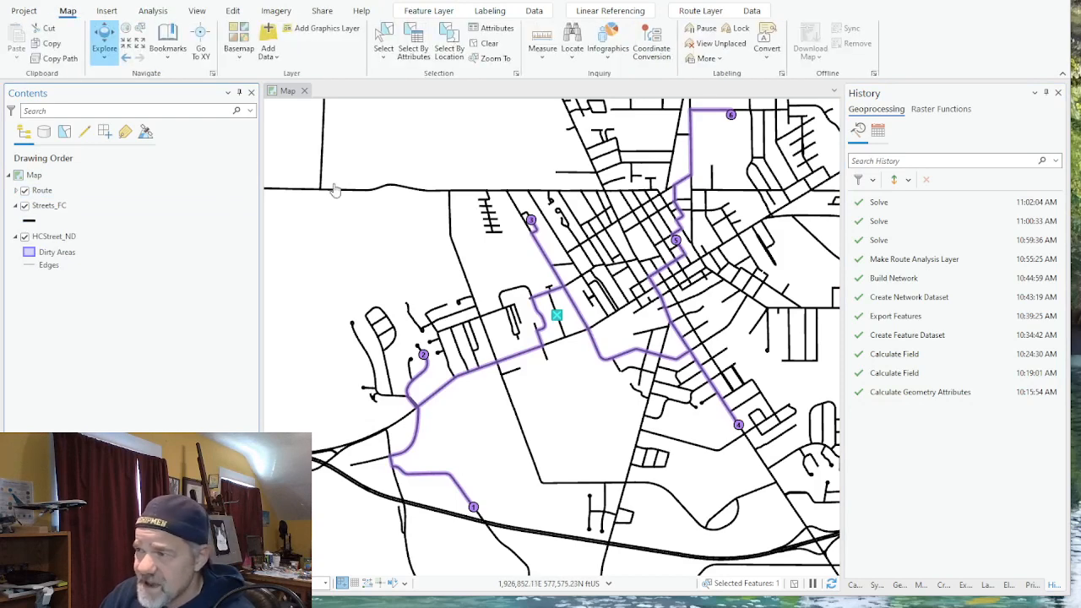
click(154, 11)
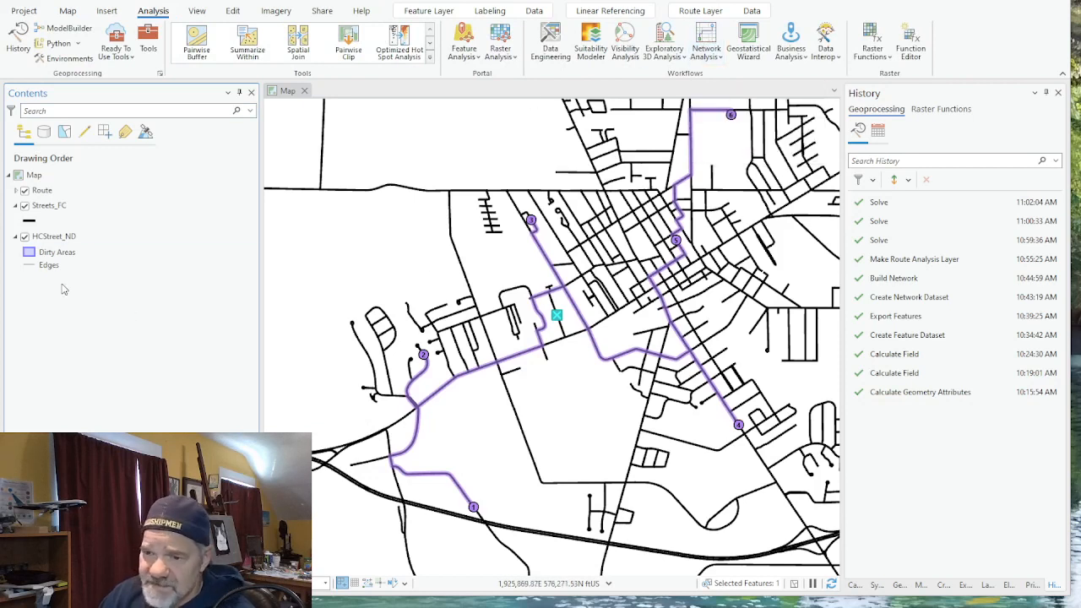
click(25, 191)
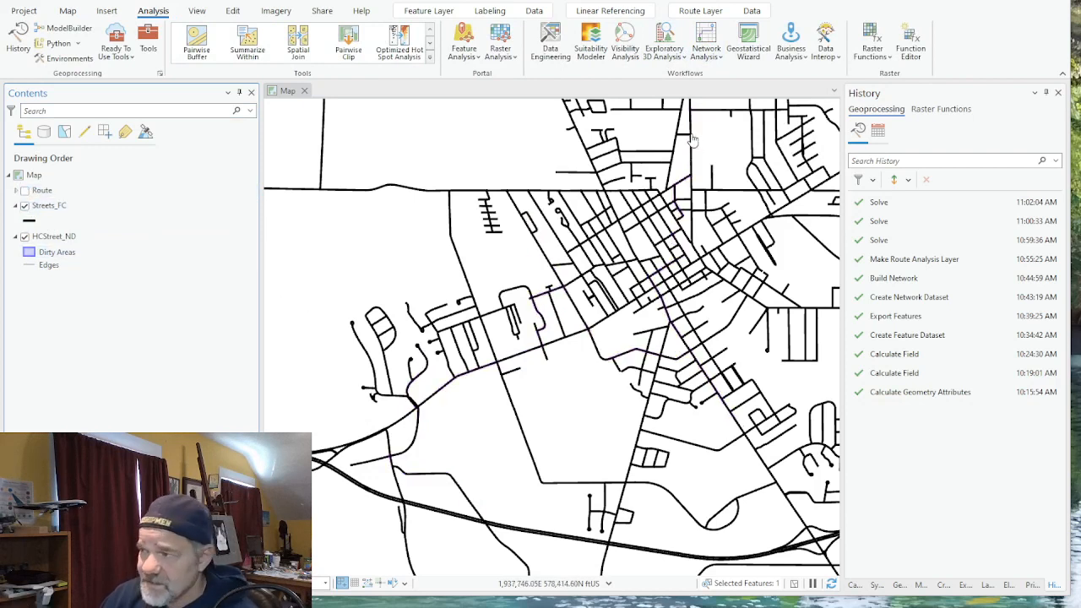
click(708, 44)
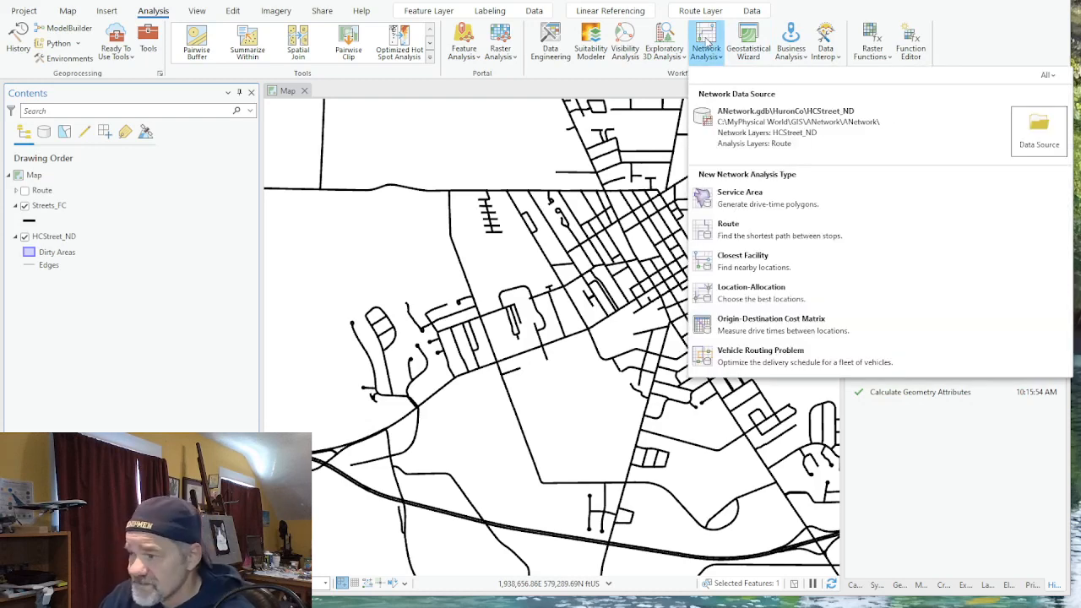
click(741, 203)
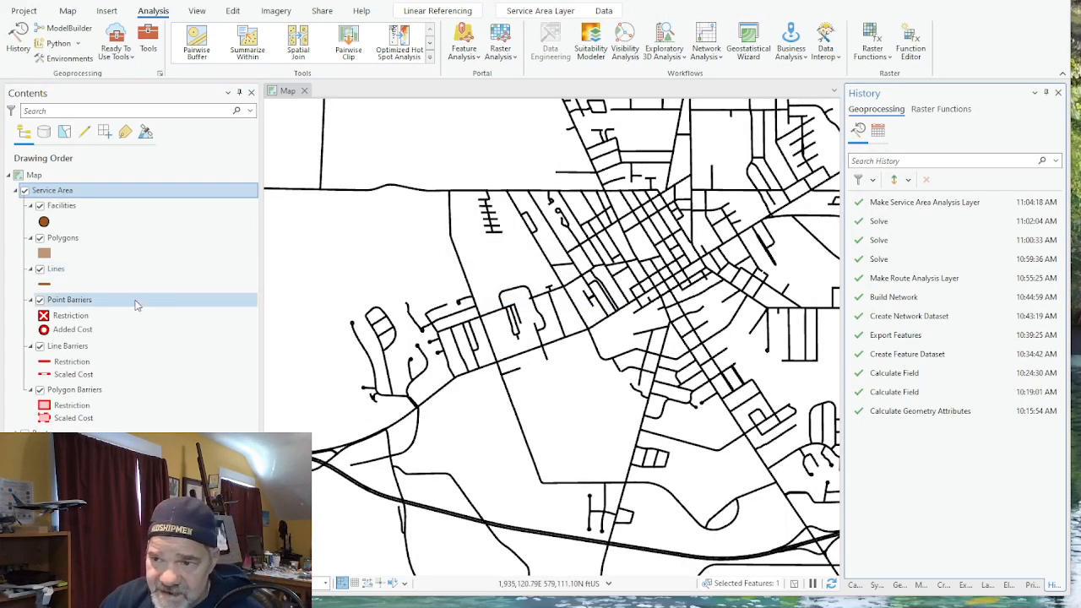
click(35, 211)
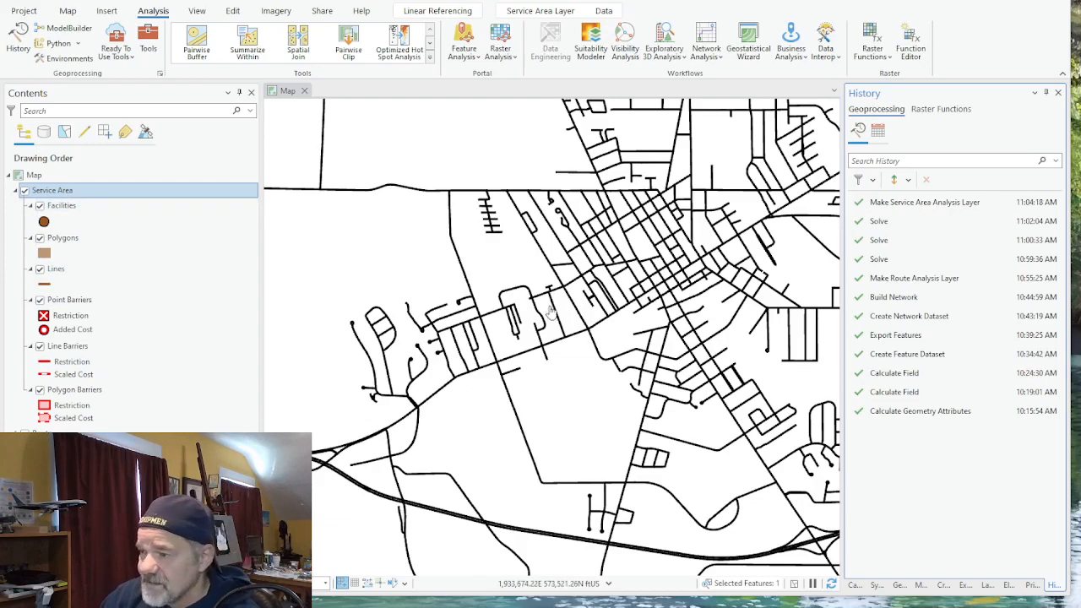
Place three Service Area facilities with the point tool, beside the southwestern, southeastern and northeastern towns of the county
scroll(549, 314, down, 5)
scroll(551, 317, down, 4)
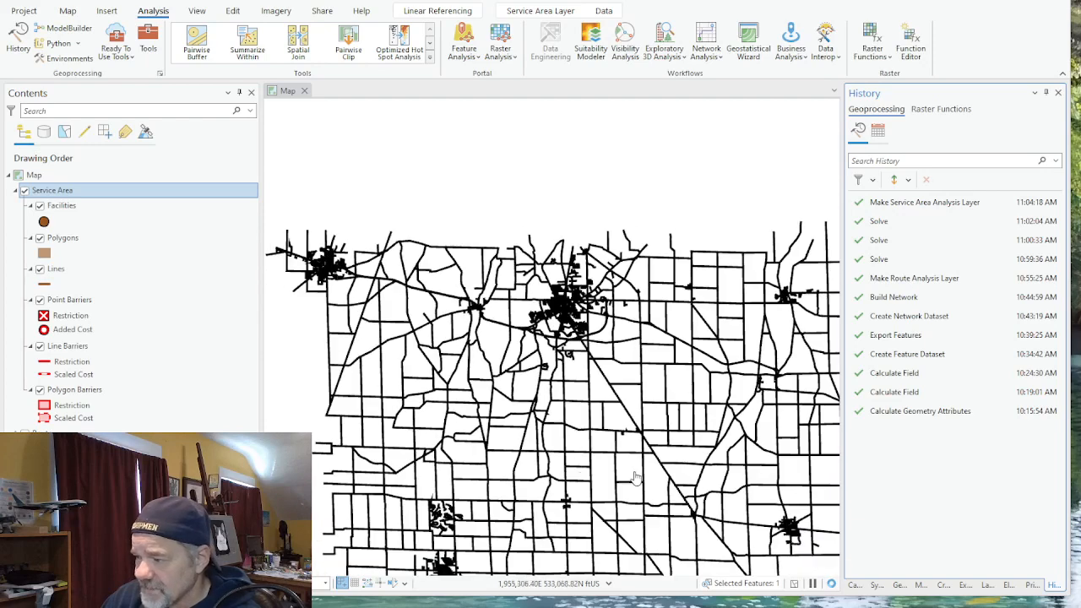
scroll(594, 451, down, 3)
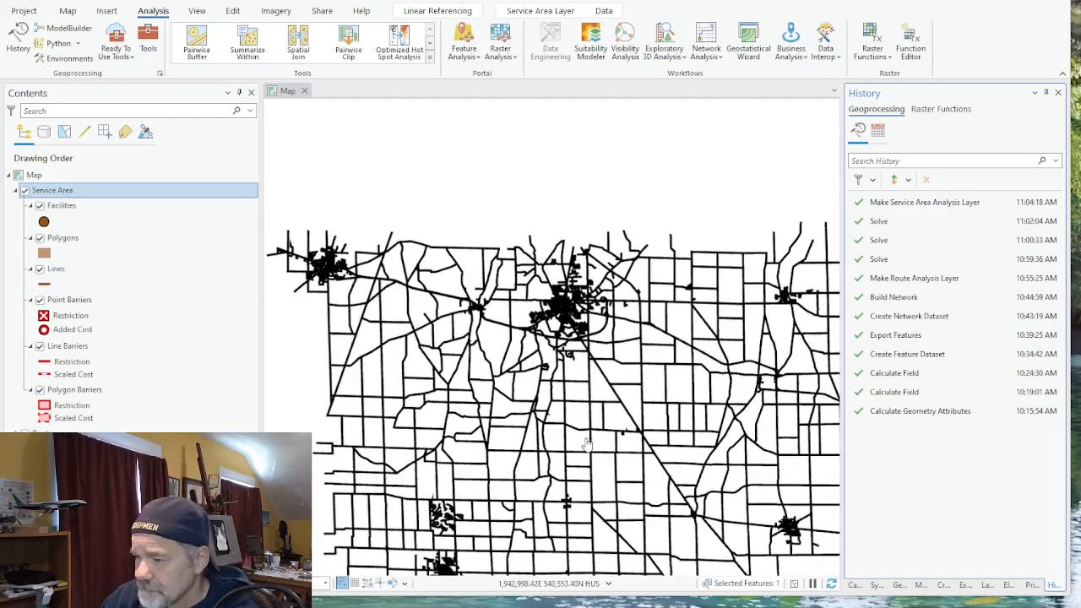
drag(598, 466, 571, 351)
scroll(569, 351, up, 1)
scroll(570, 352, up, 2)
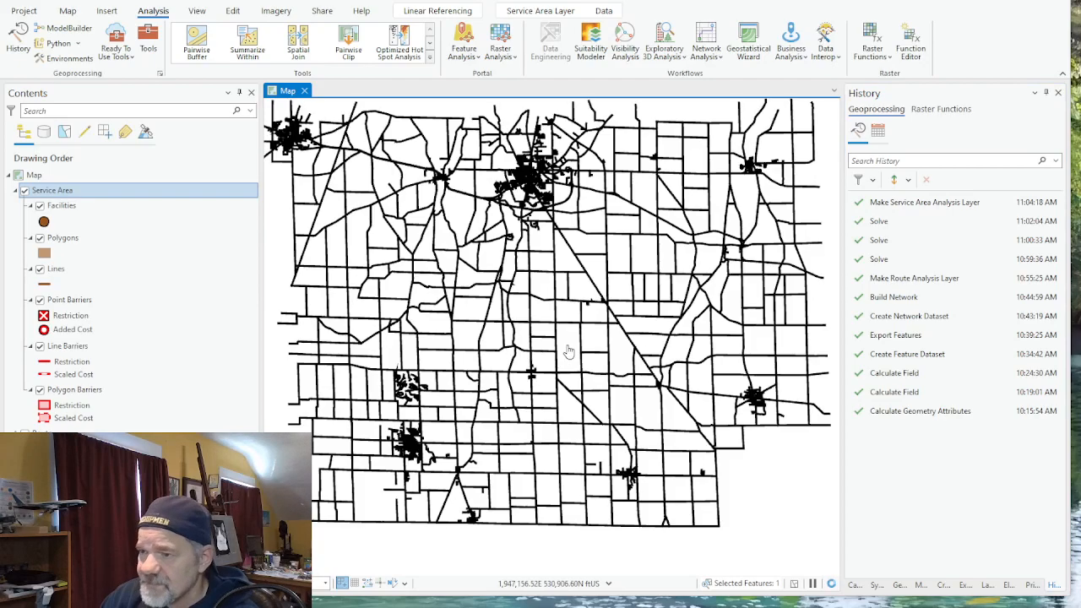
drag(547, 326, 541, 331)
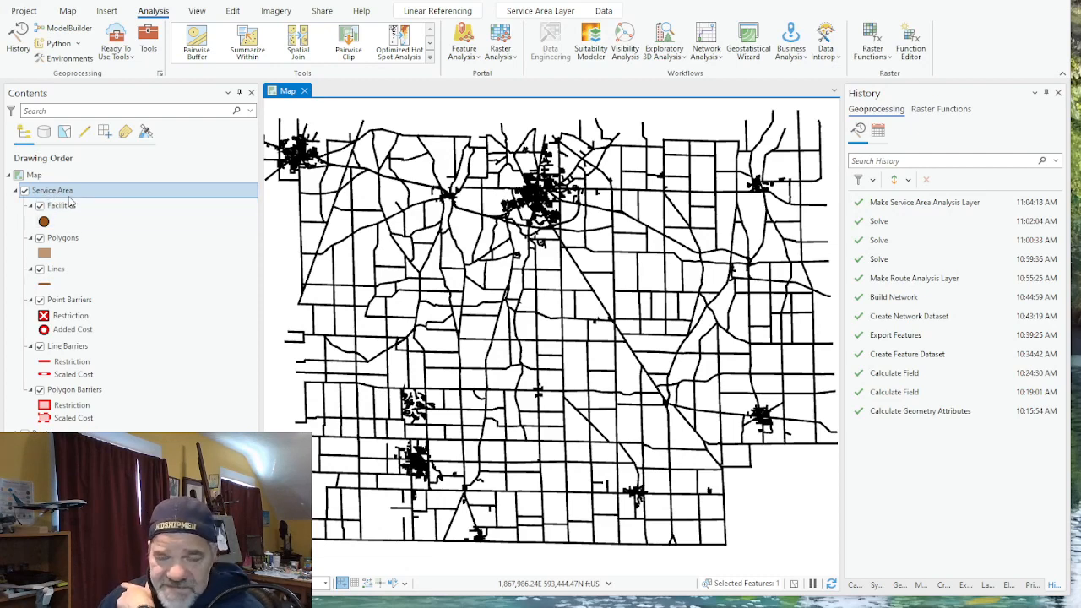
click(80, 212)
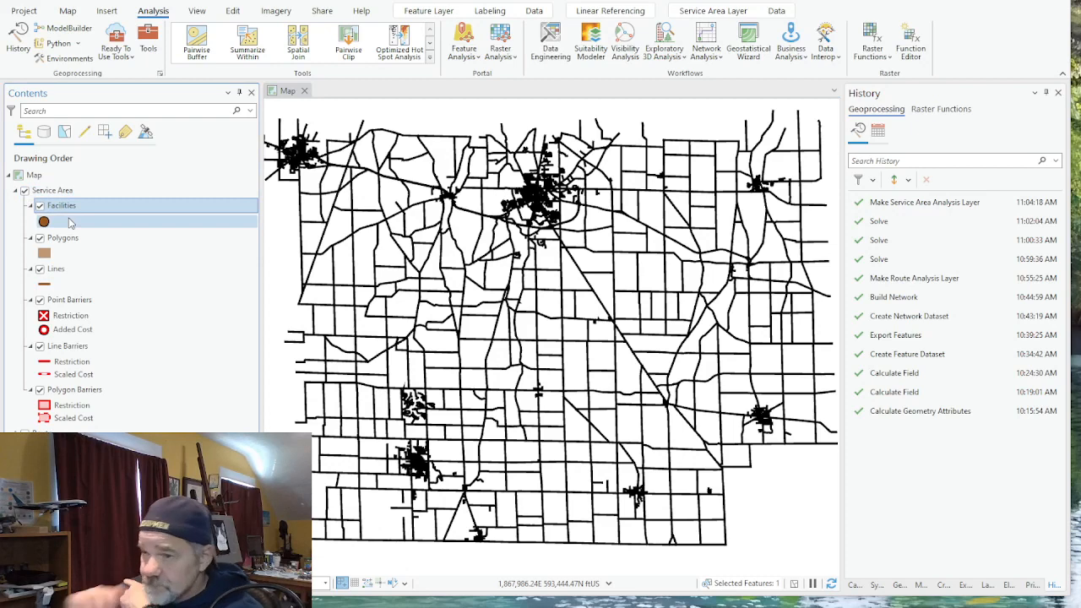
click(233, 12)
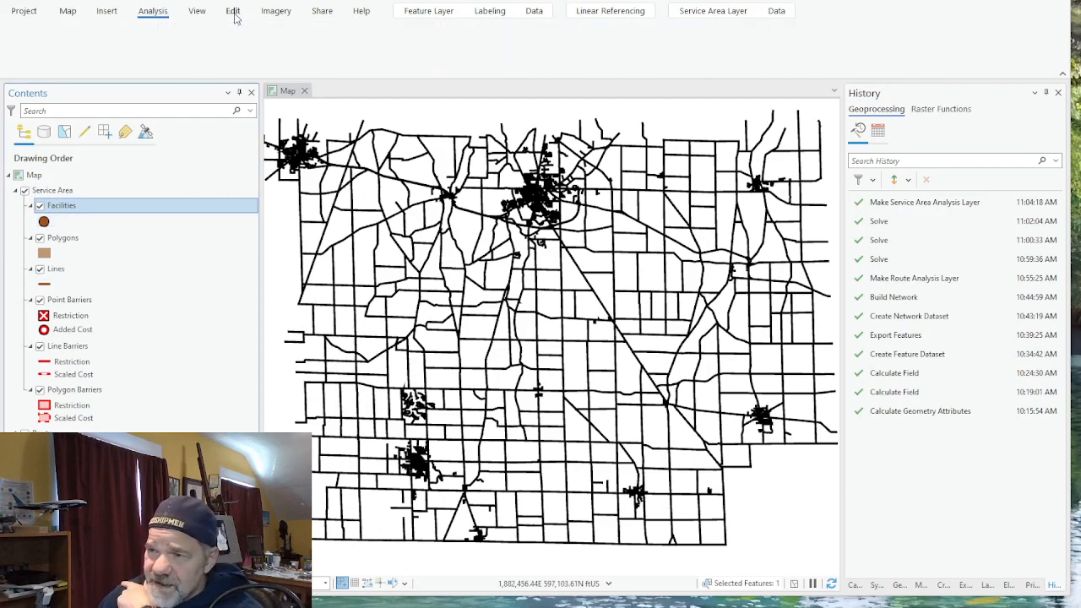
click(342, 43)
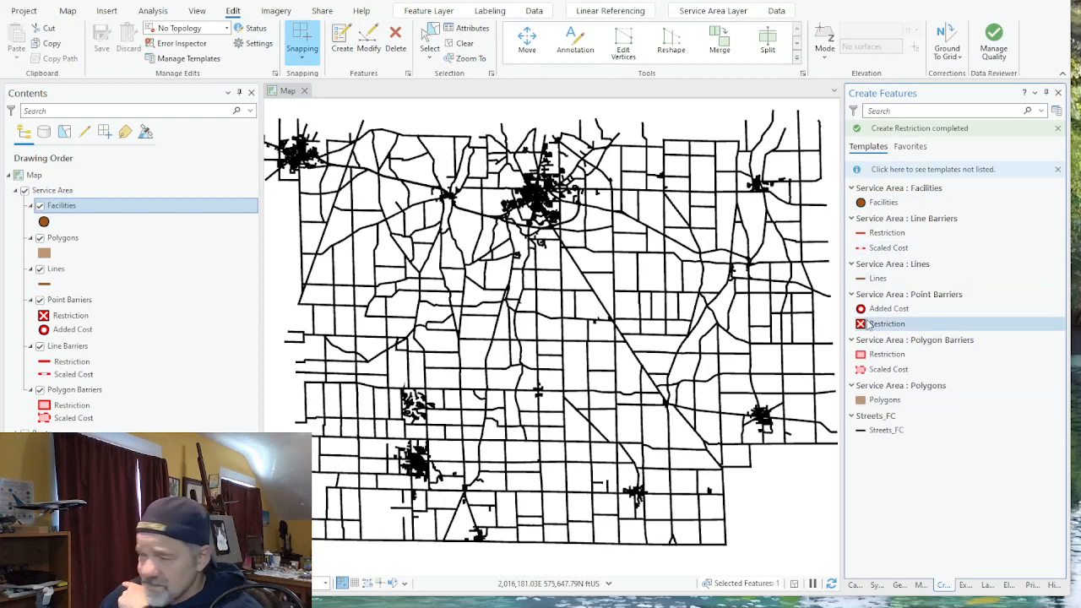
click(882, 203)
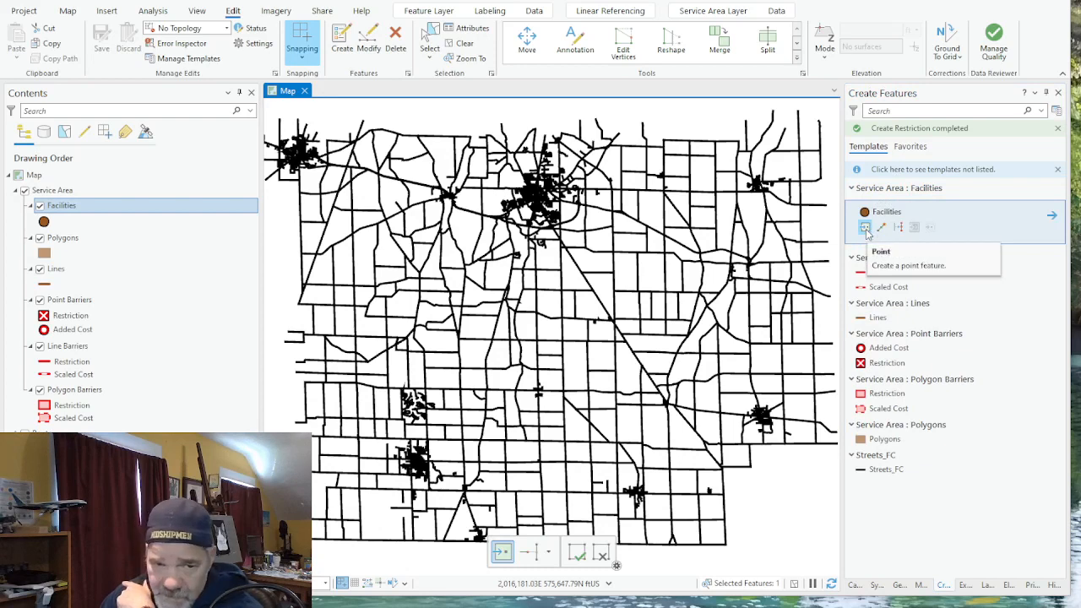
click(396, 438)
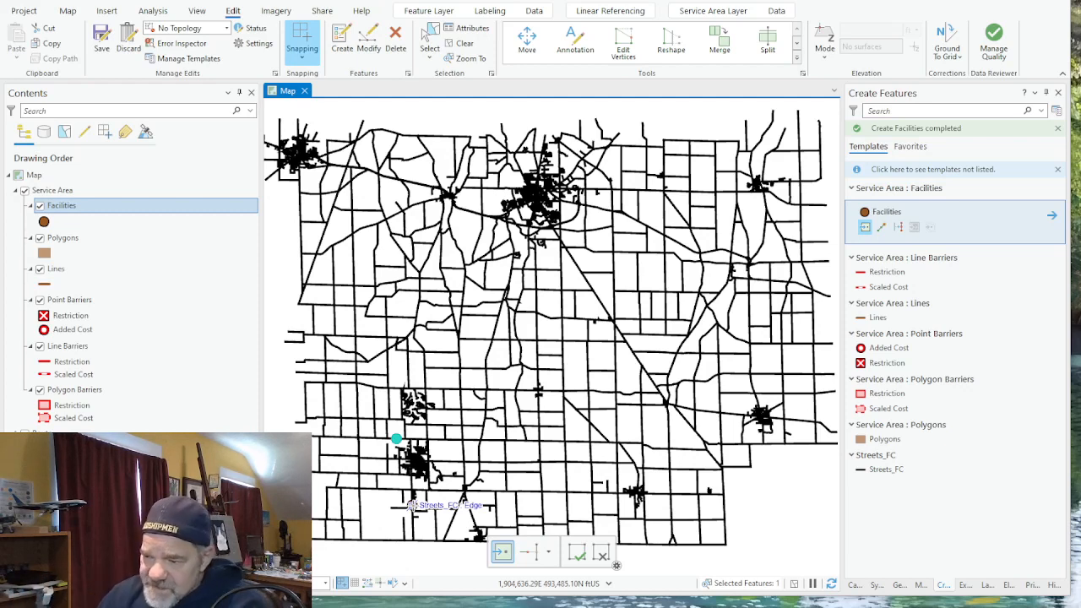
click(758, 401)
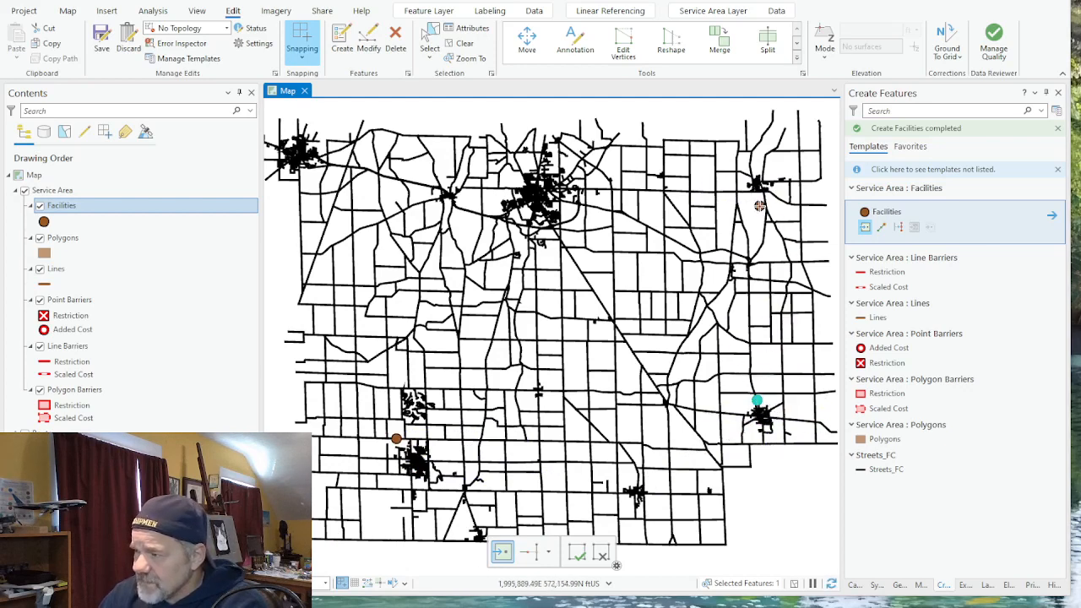
click(777, 197)
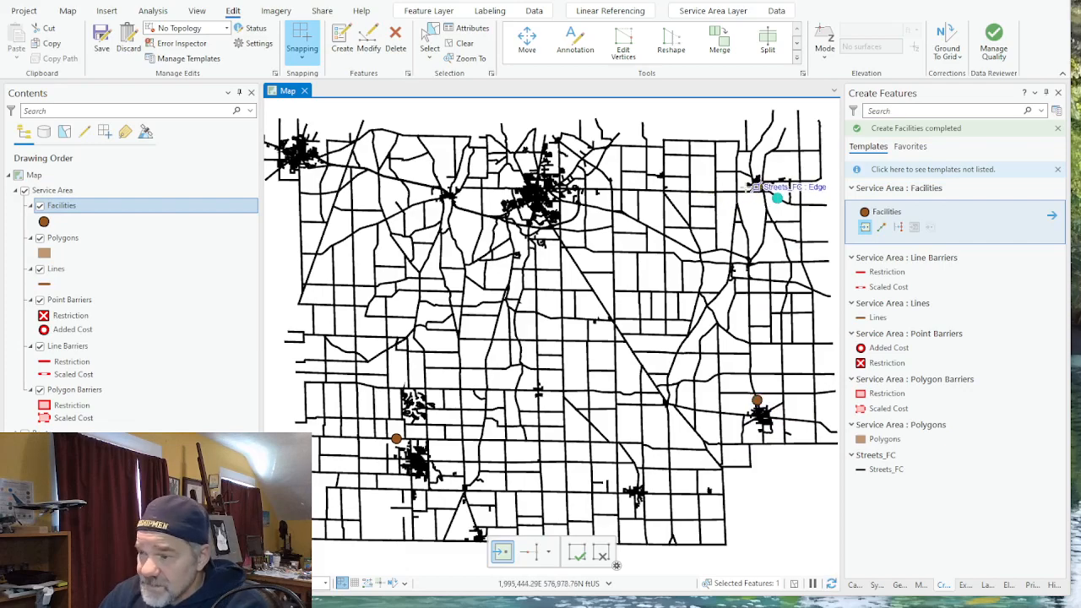
Place three more Service Area facilities: in the large north-central town, the small town west of it, and the northwestern town
scroll(537, 207, up, 3)
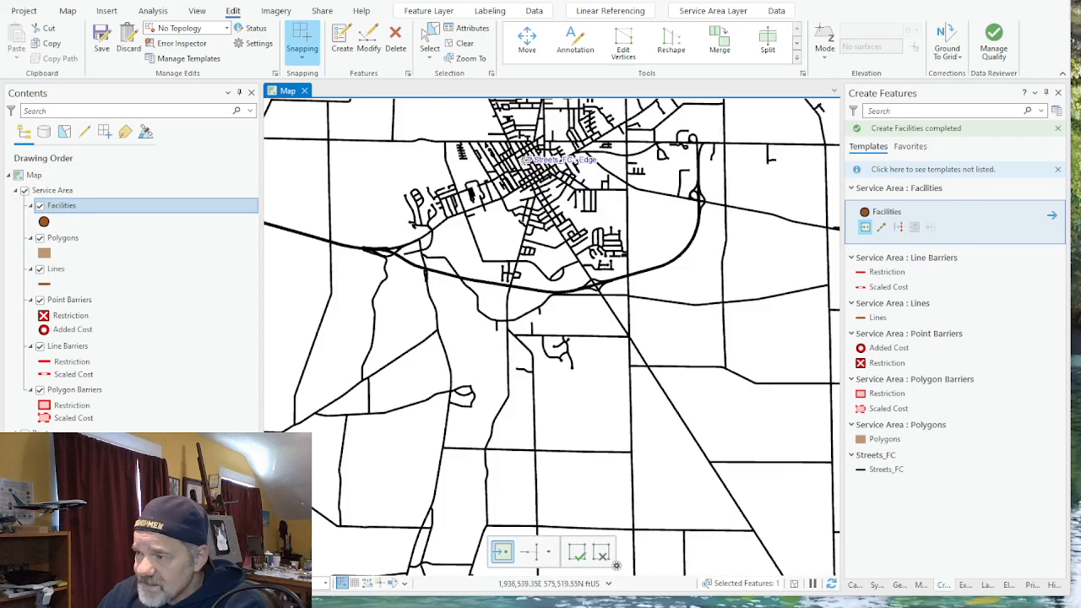
scroll(522, 159, down, 5)
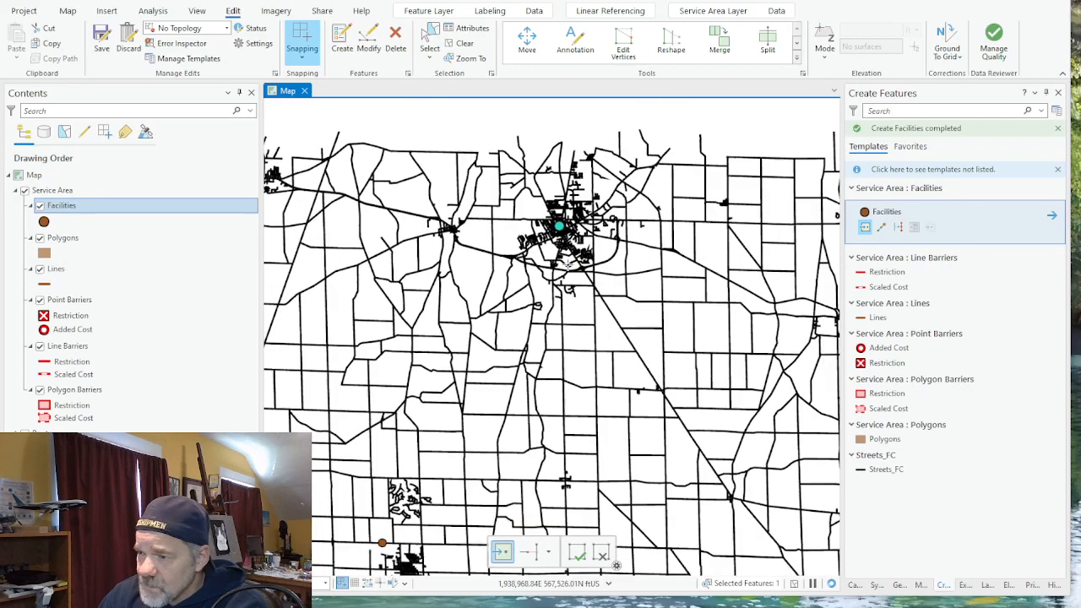
scroll(568, 264, down, 1)
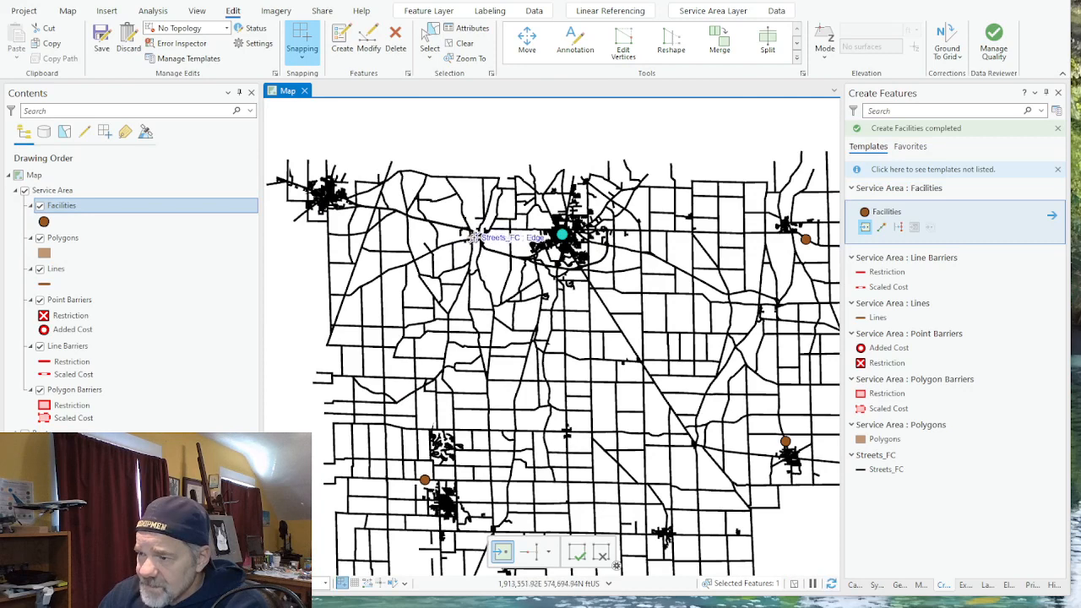
click(473, 233)
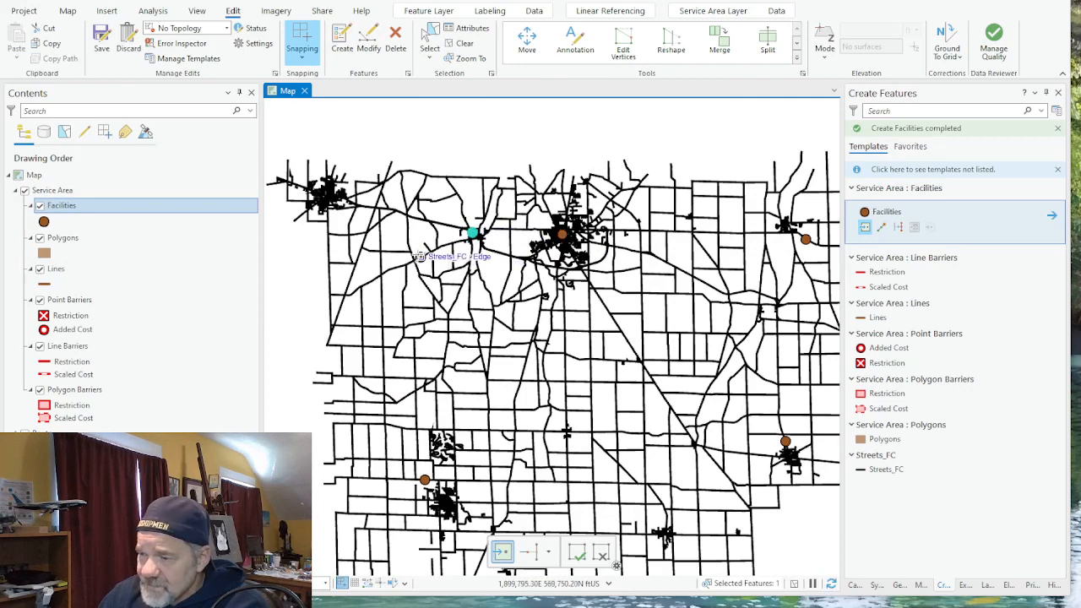
click(324, 194)
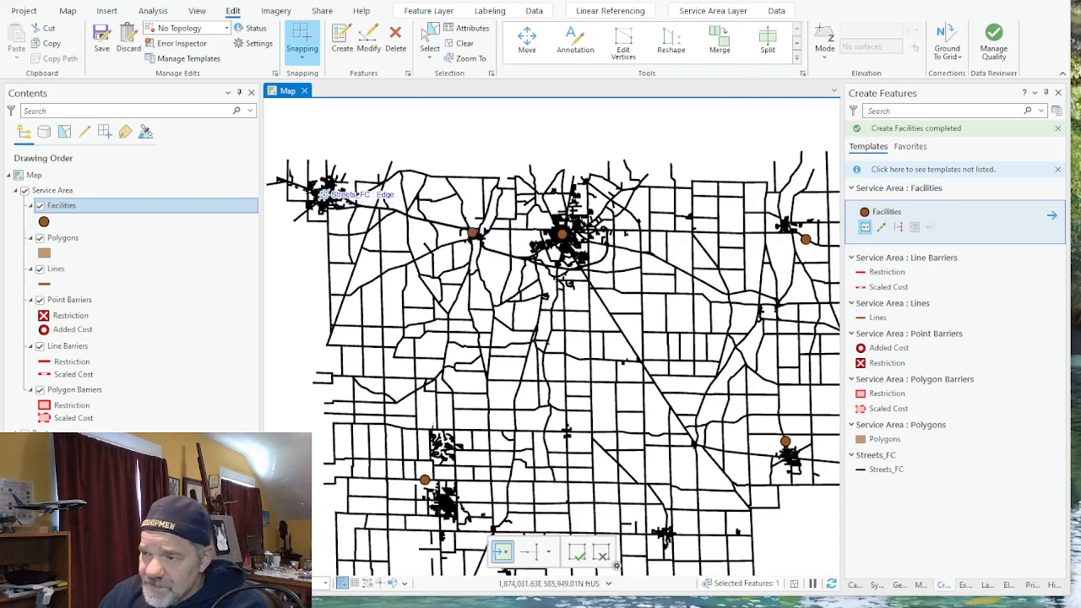
Place a Service Area facility in the small town near the county's south-southeastern edge and save all edits
click(658, 530)
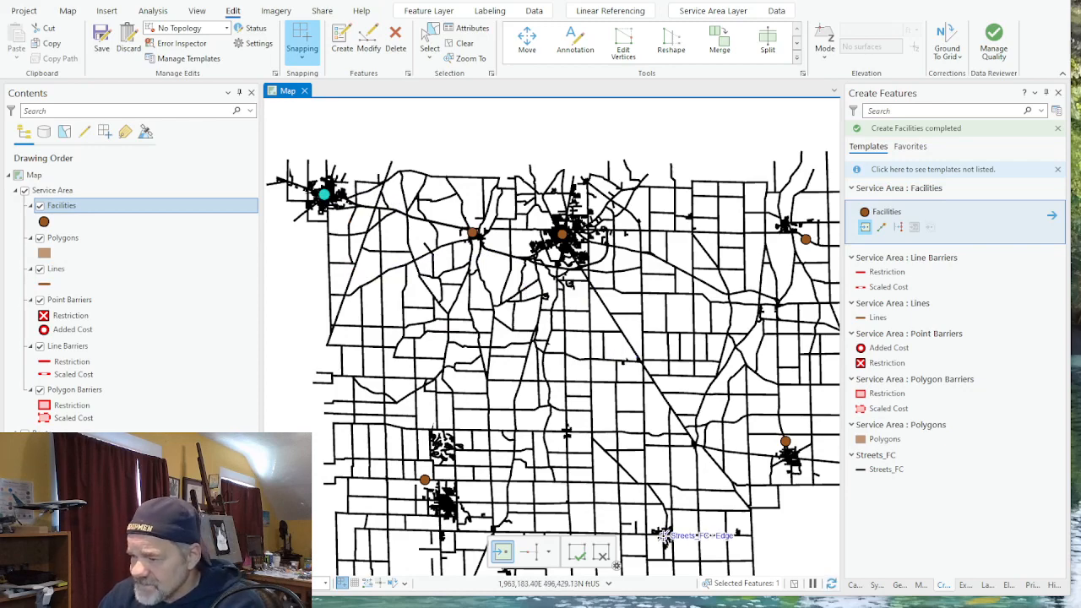
click(661, 535)
scroll(520, 416, down, 2)
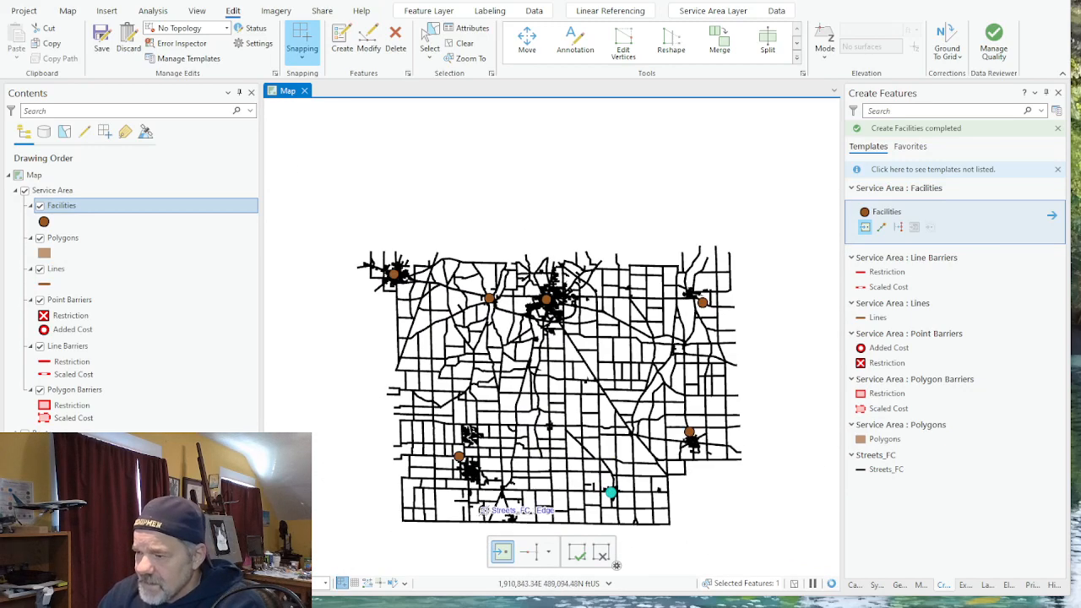
scroll(479, 511, up, 2)
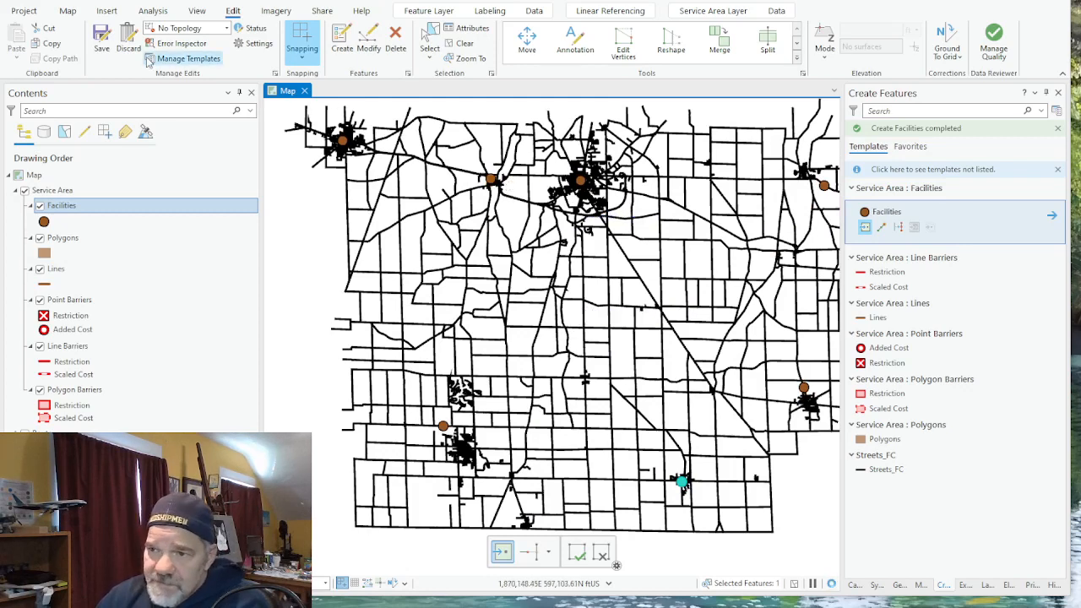
click(102, 39)
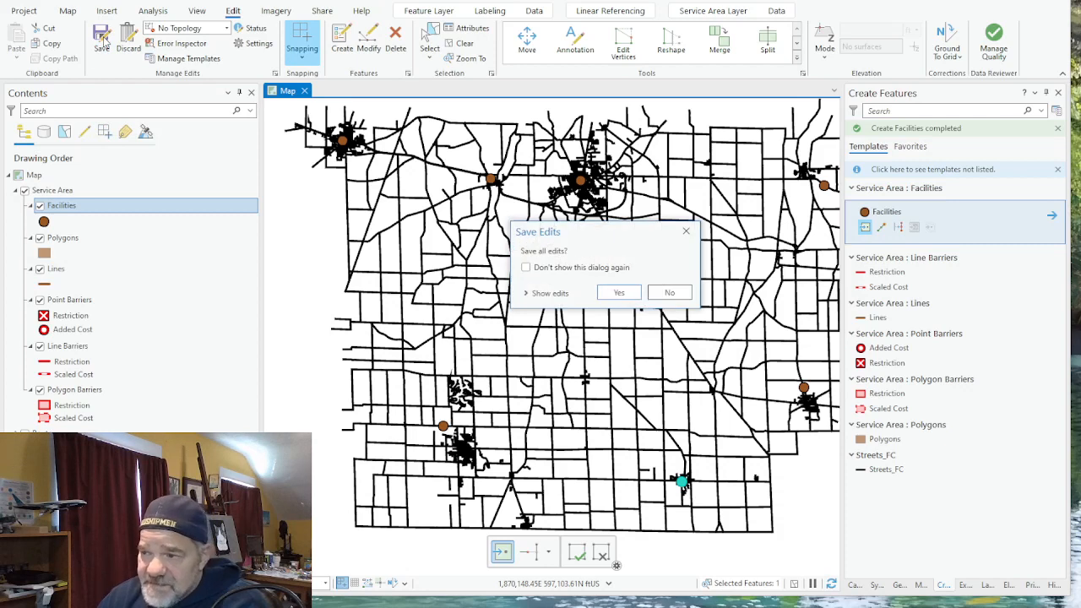
click(619, 293)
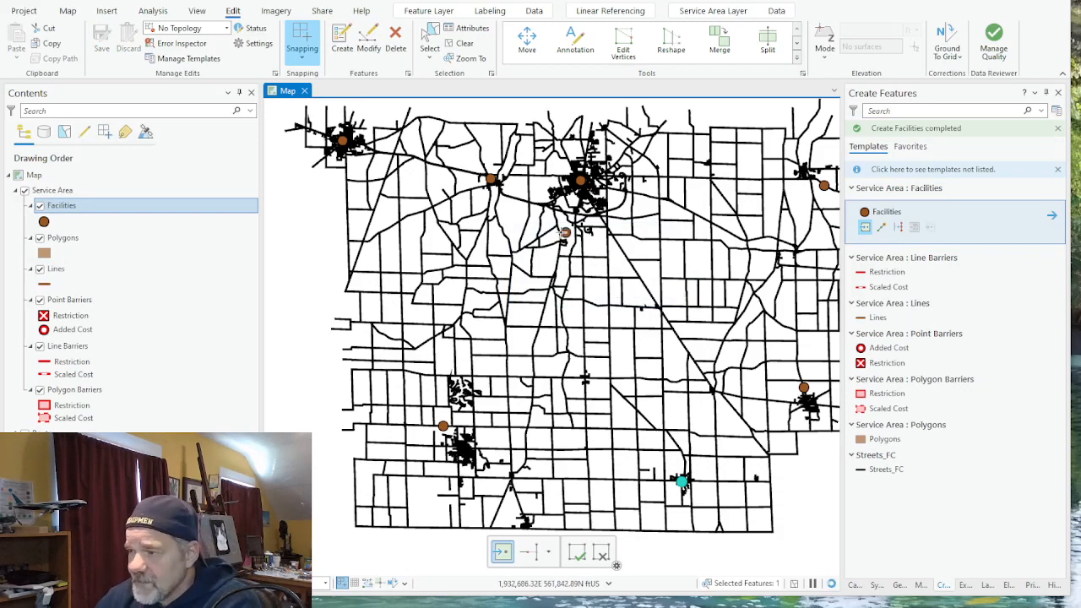
scroll(562, 233, down, 2)
scroll(632, 146, up, 2)
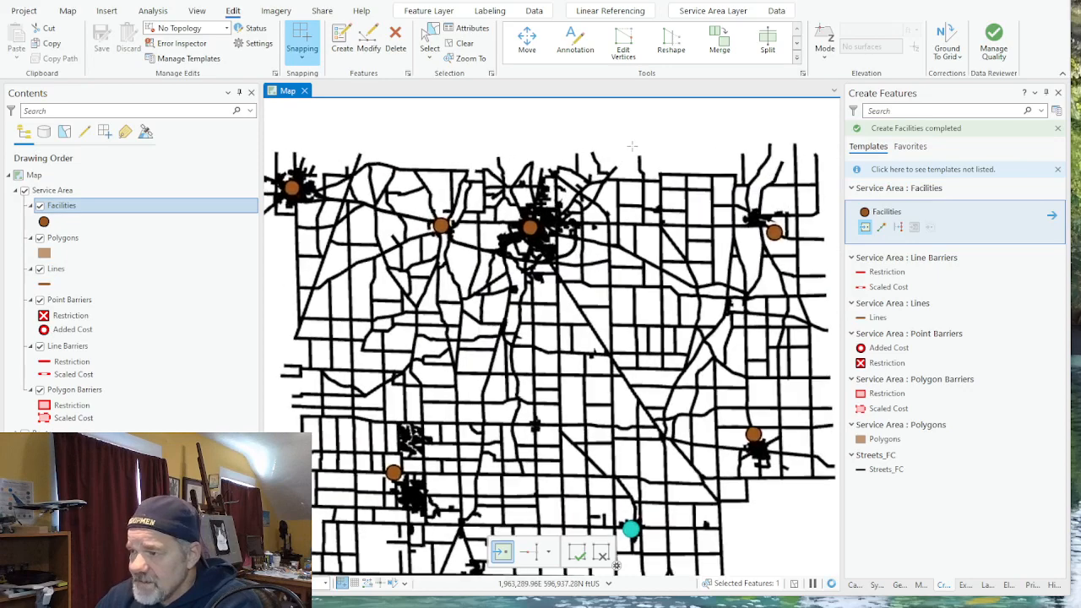
scroll(632, 147, down, 2)
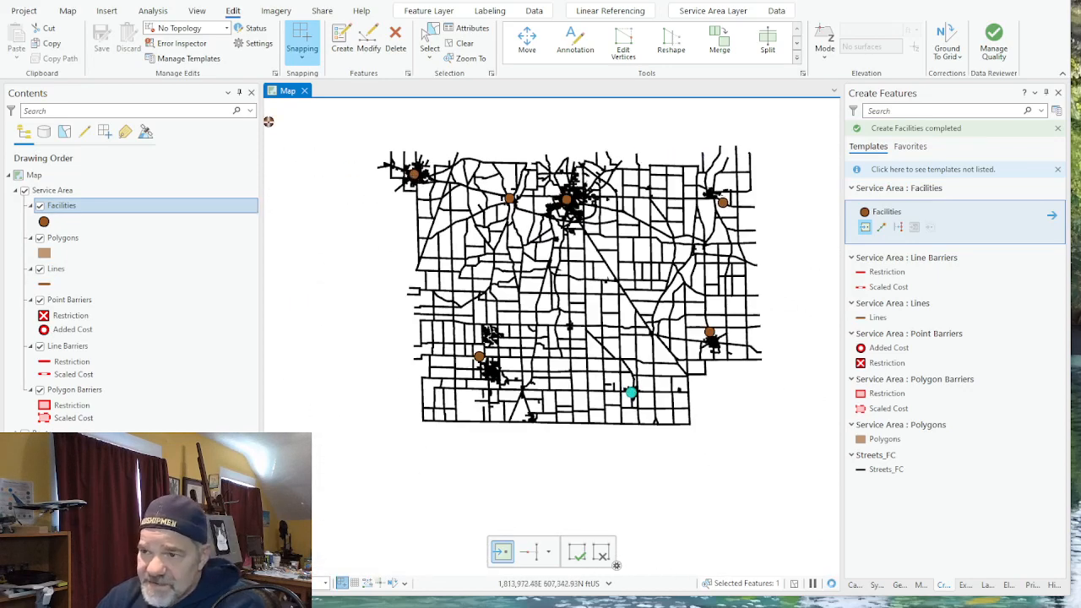
Set the Service Area cutoffs to 5280, 10560 and 26400 ft and solve the layer
click(714, 11)
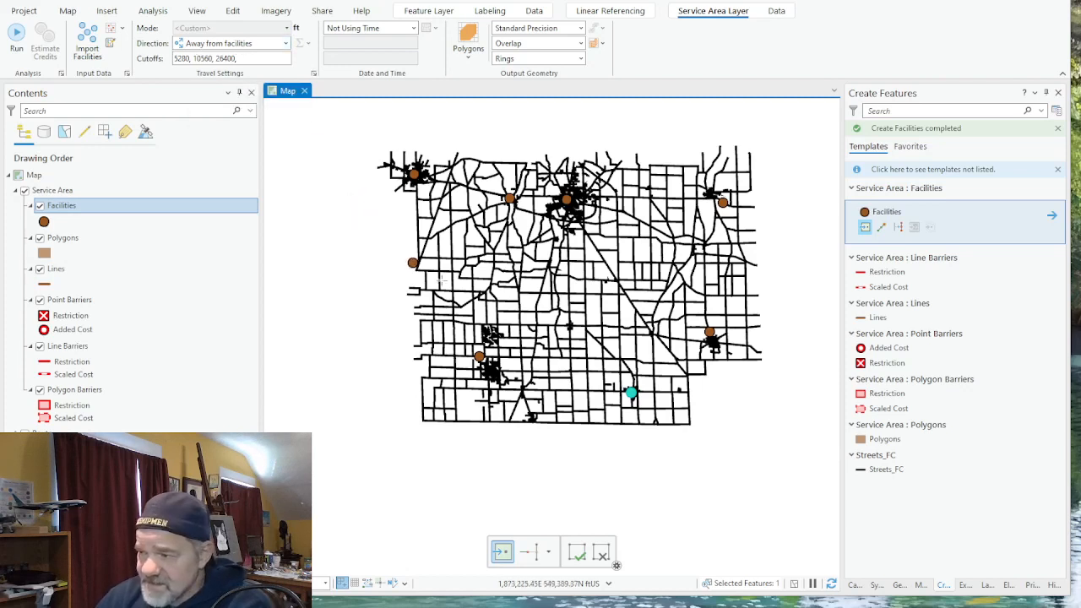
click(626, 314)
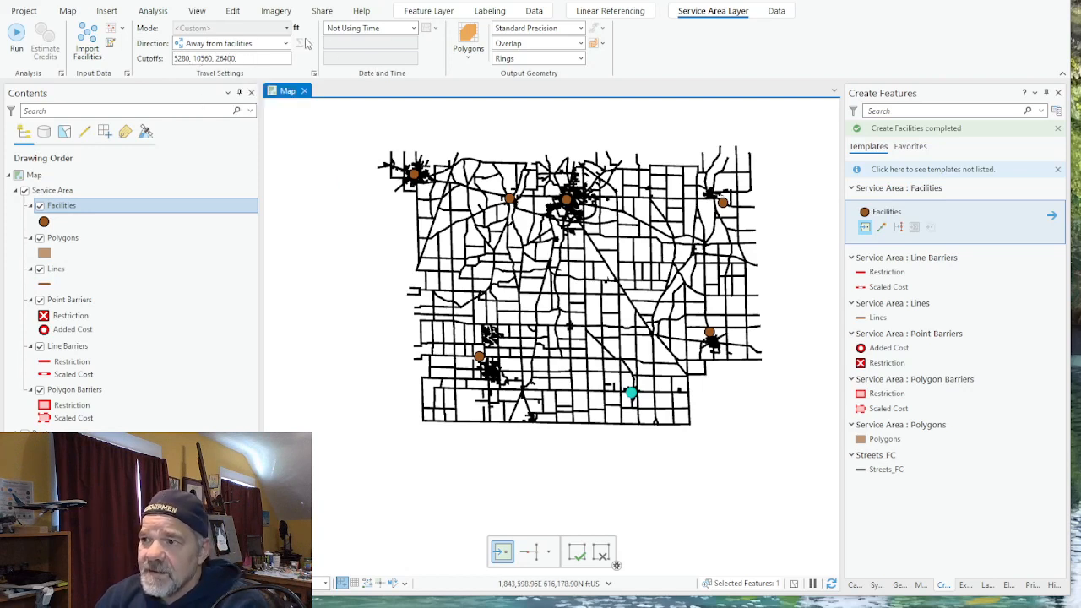
text(,)
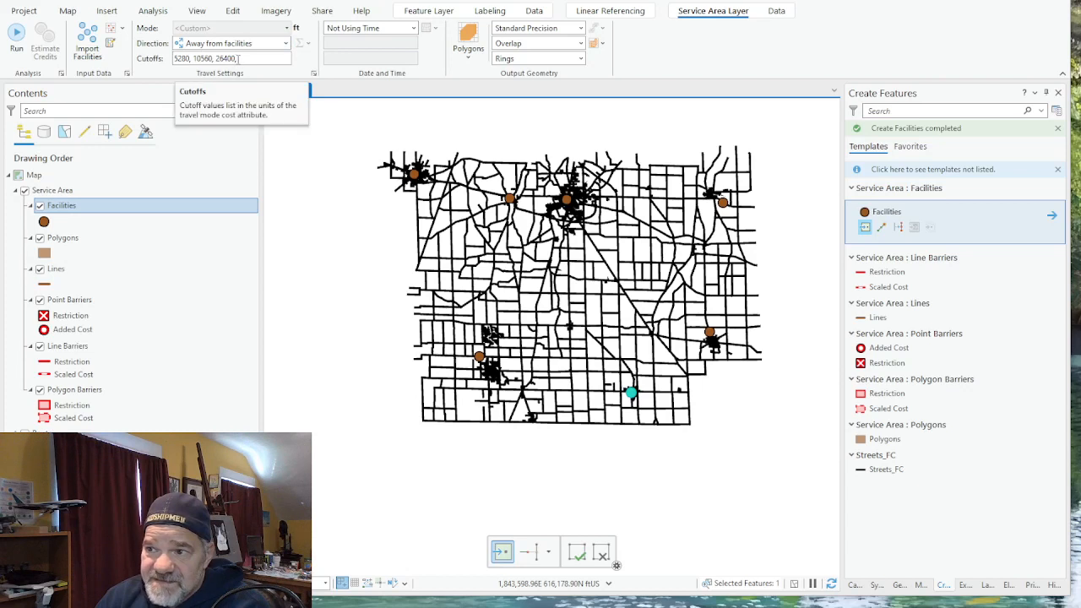
click(16, 34)
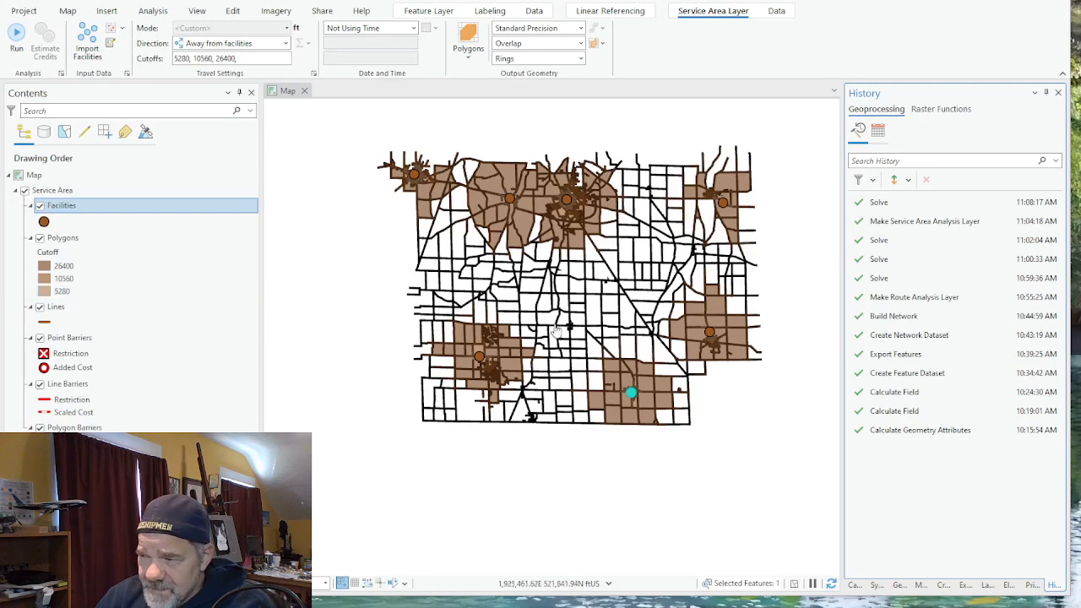
scroll(565, 295, up, 2)
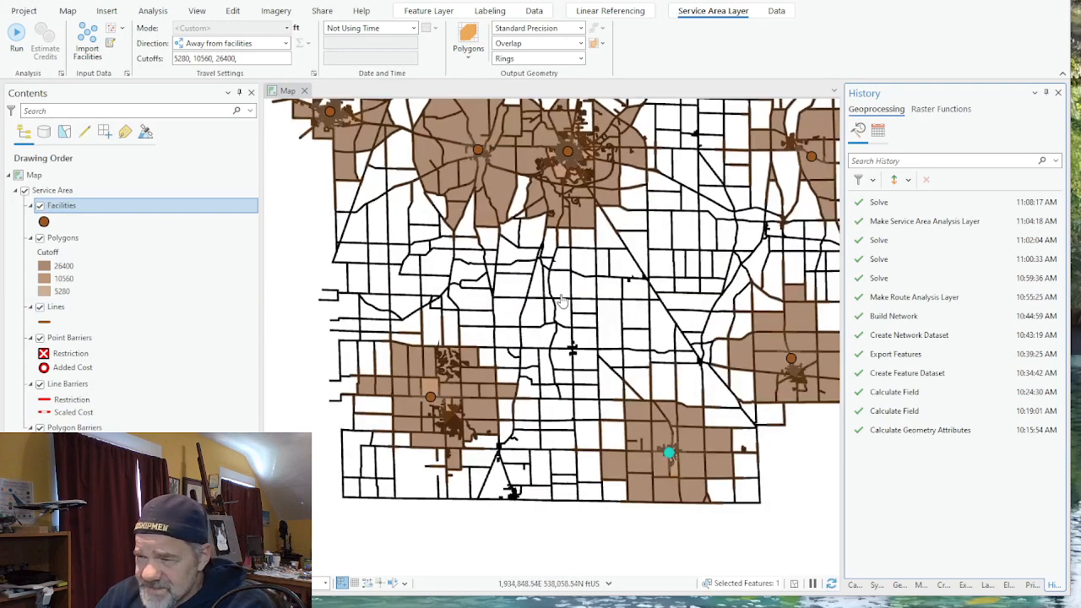
scroll(565, 297, down, 2)
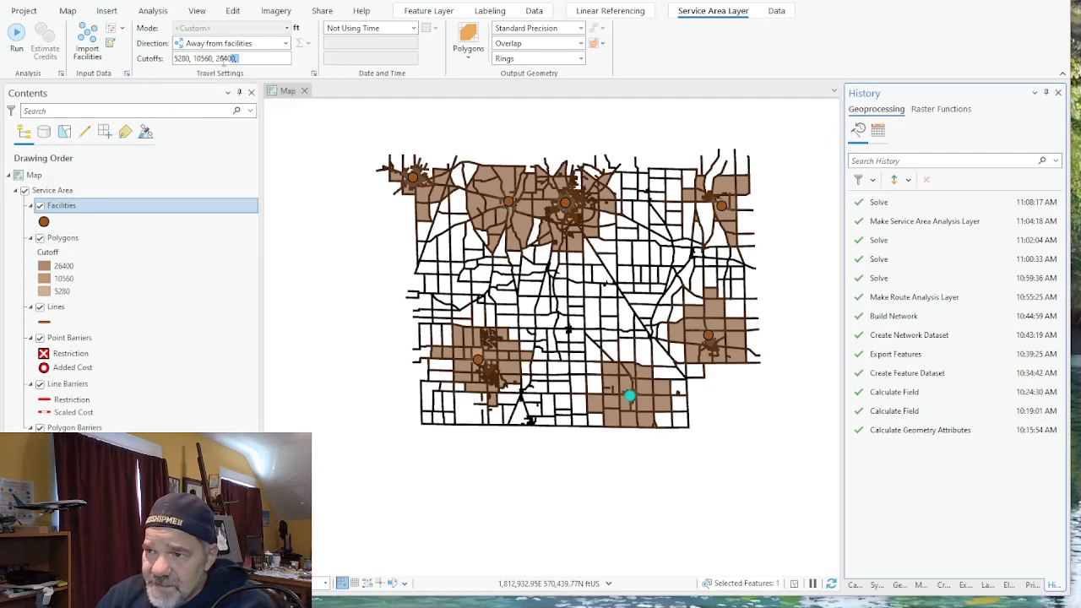
Replace the Service Area cutoffs with a single value of 52800 ft and solve again
drag(242, 60, 160, 66)
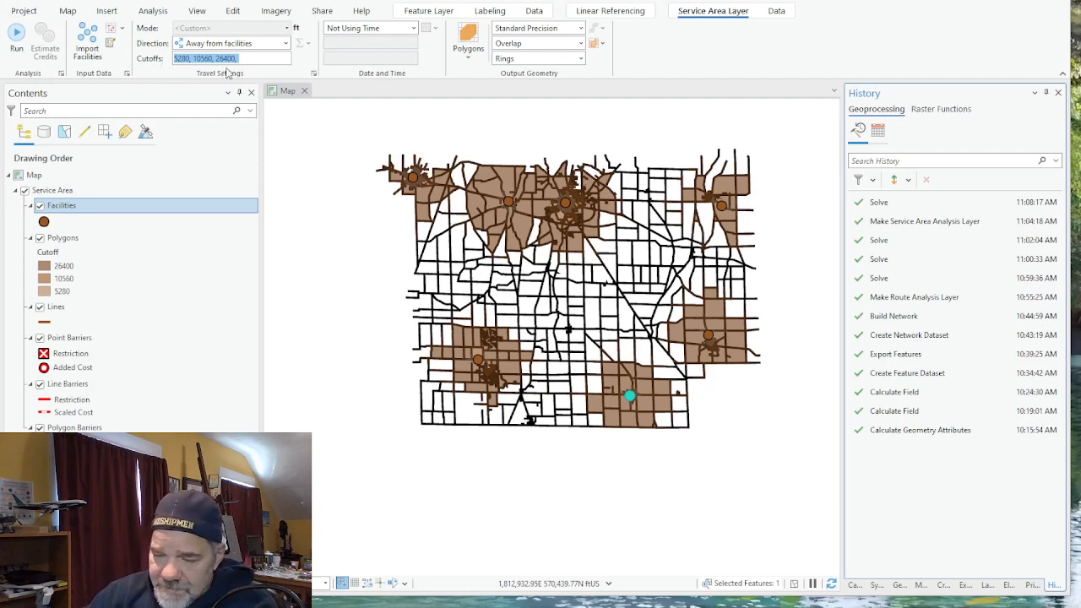
text(52)
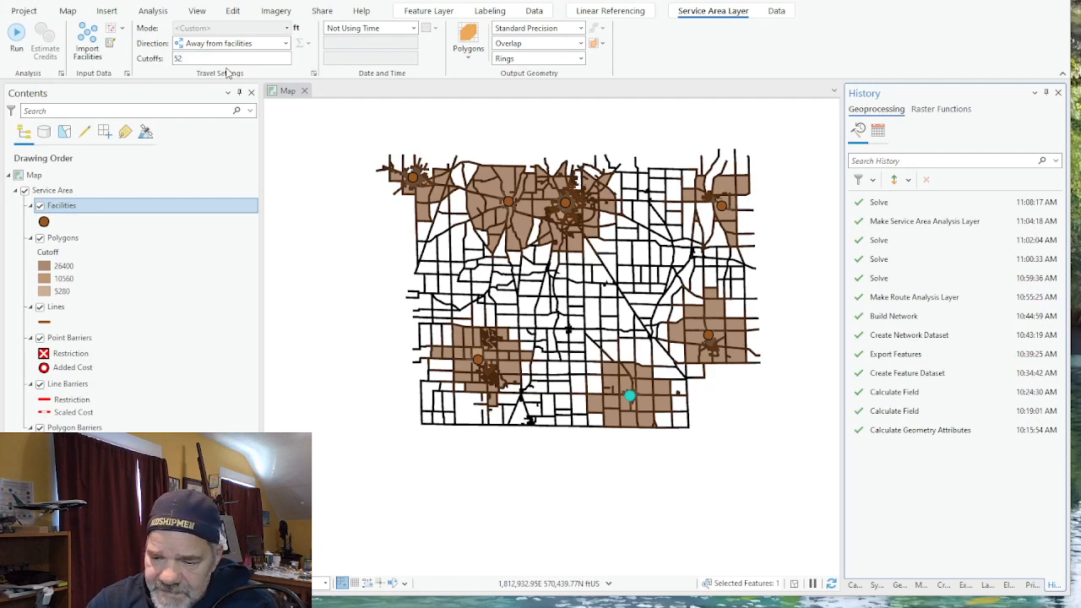
text(800,)
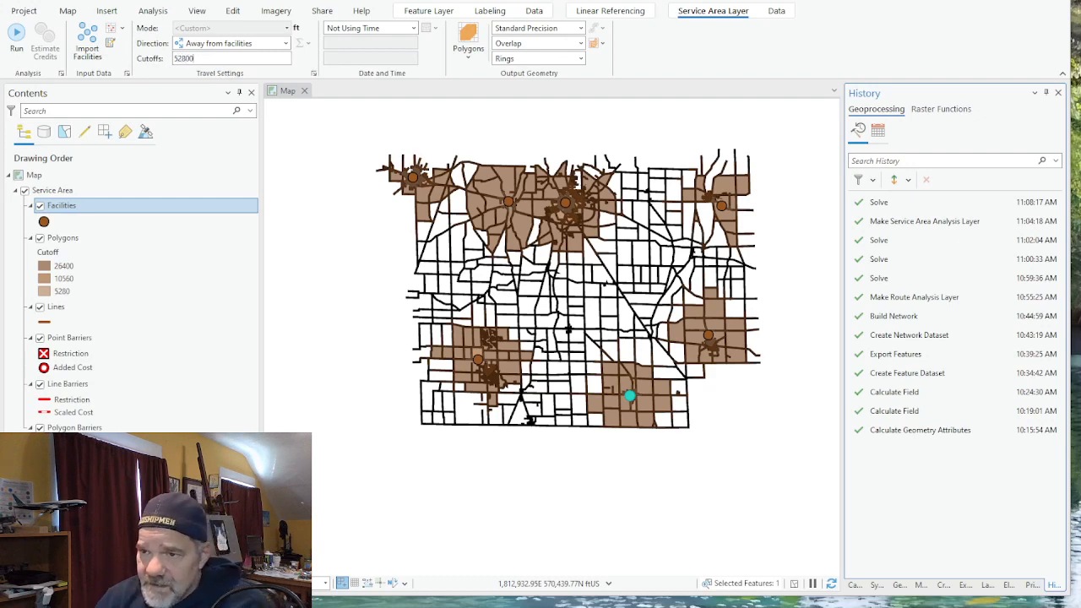
click(20, 35)
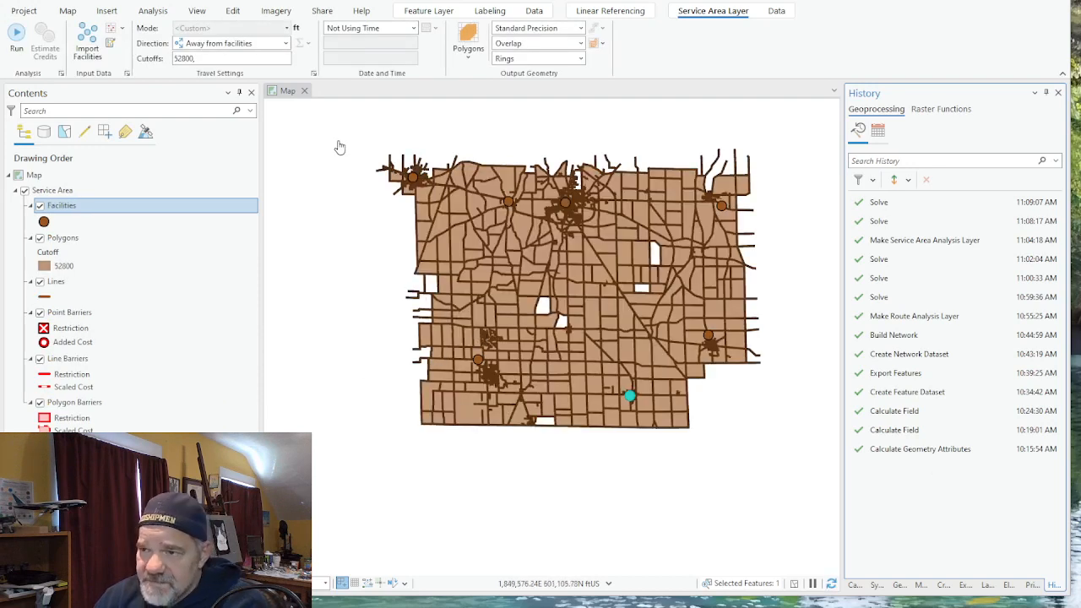
Set the Service Area cutoff to 35000 ft and solve the layer again
drag(197, 58, 158, 63)
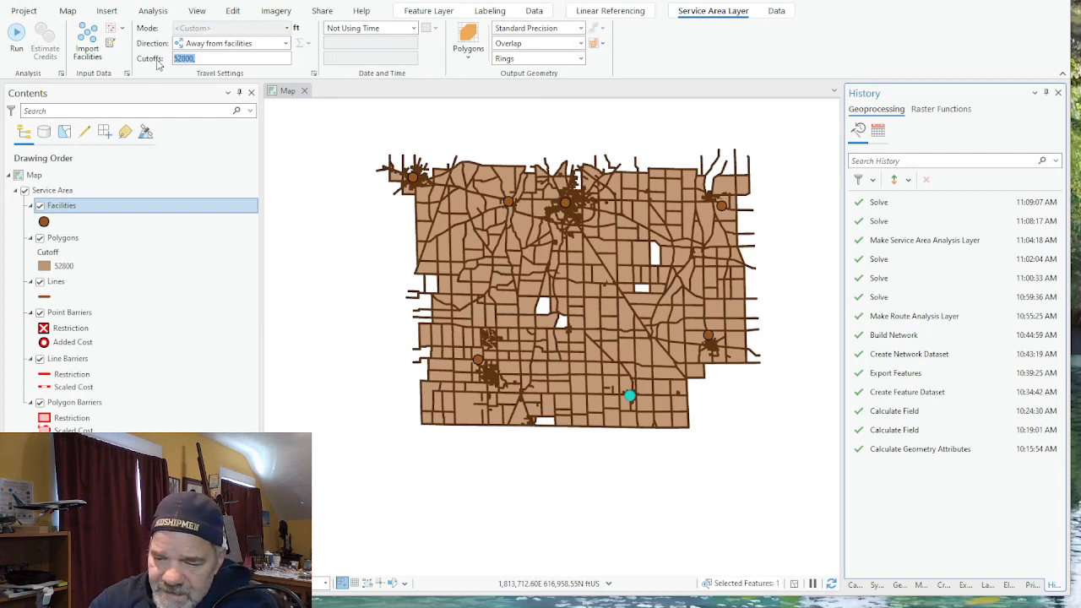
text(3)
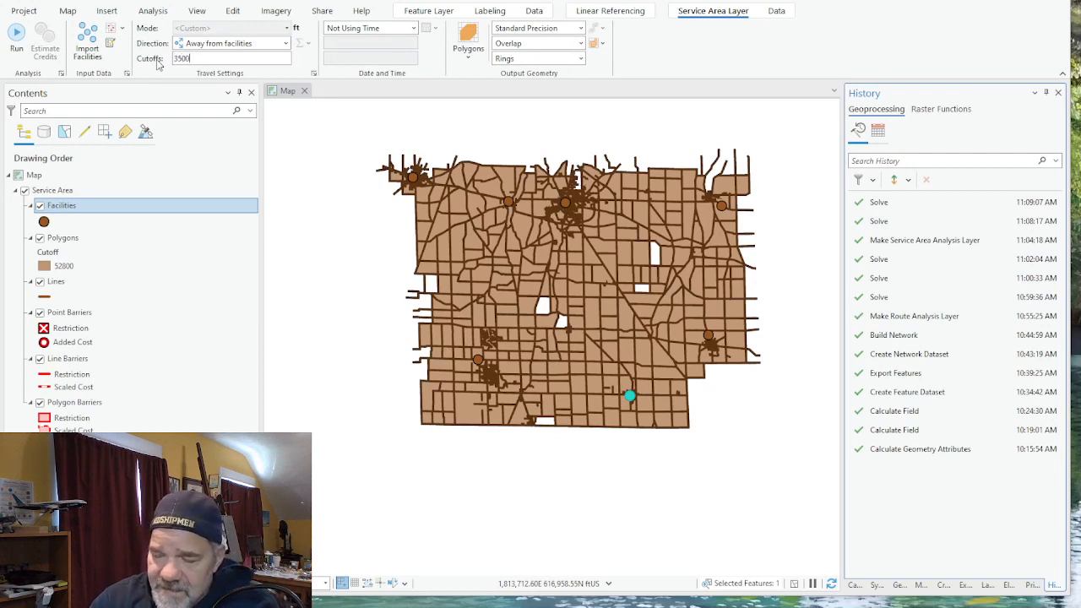
text(5000,)
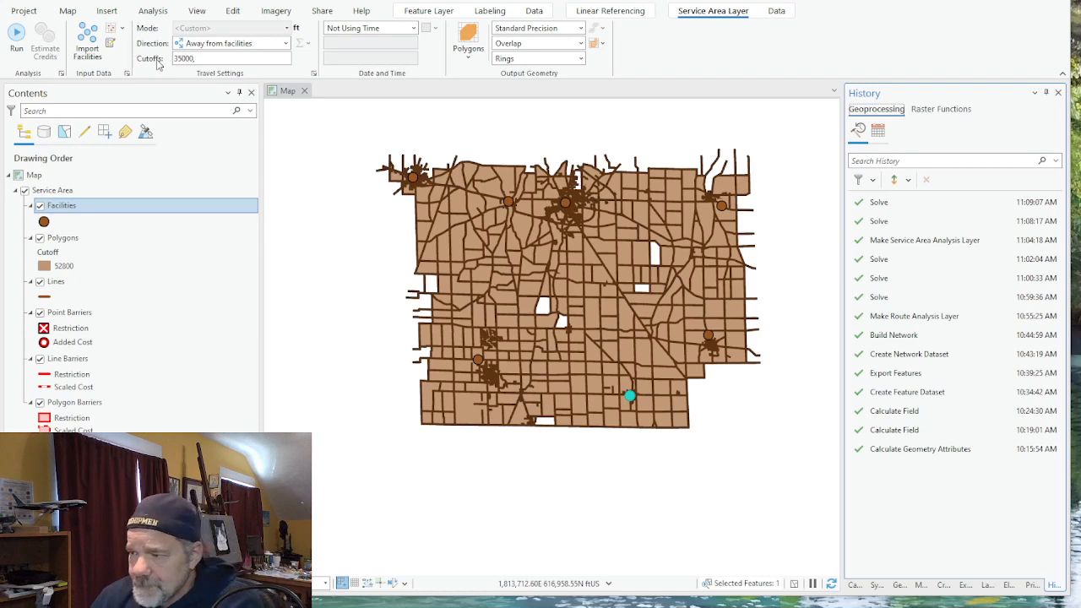
click(16, 38)
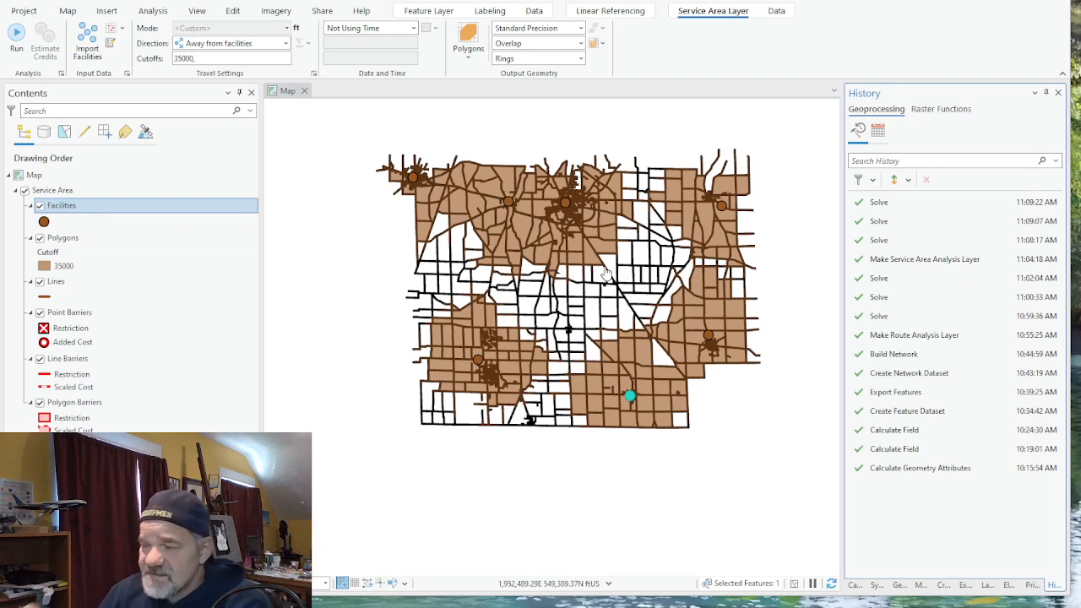
Collapse and hide the Service Area layer, and create a Closest Facility network analysis layer from the HCStreet_ND data source
click(14, 193)
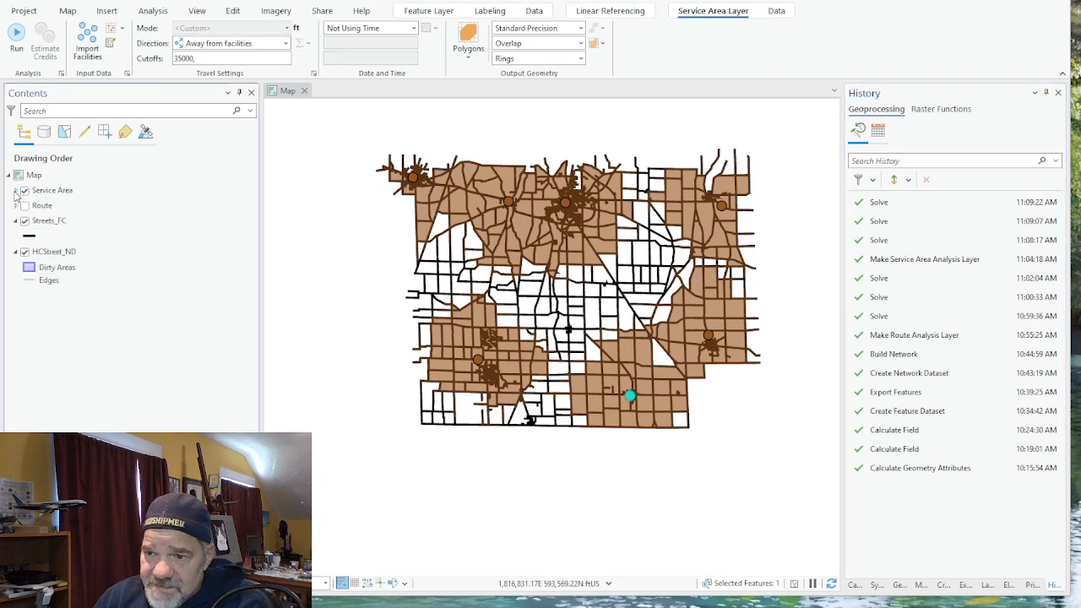
click(25, 190)
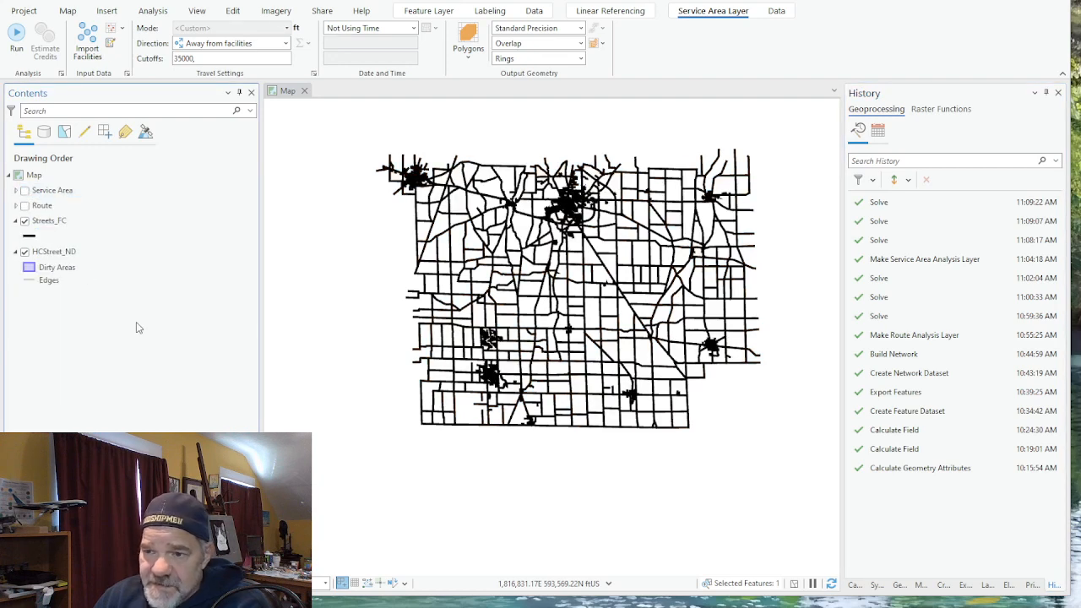
click(150, 12)
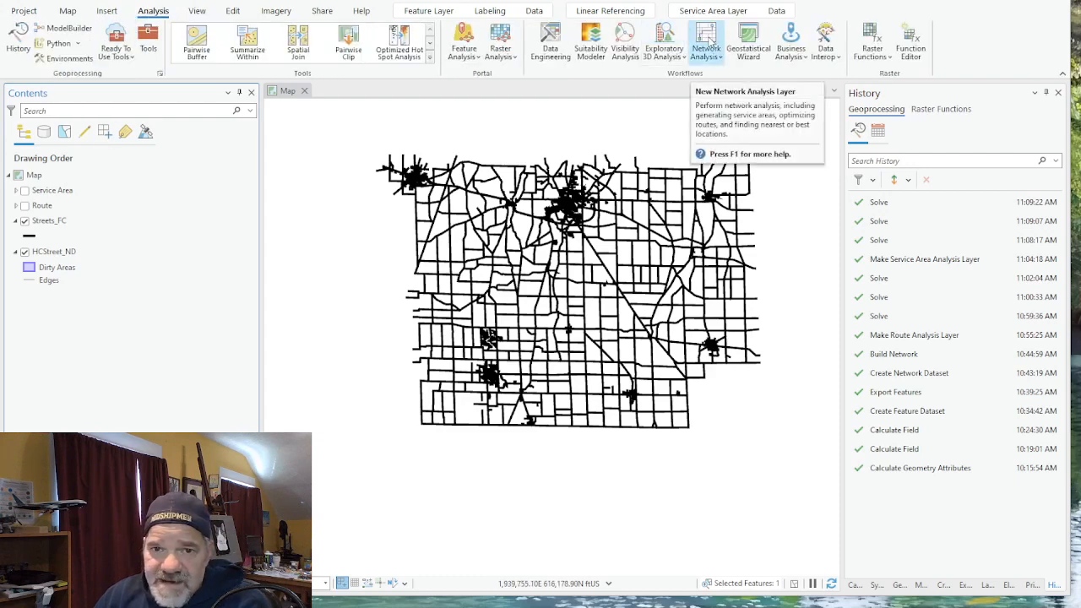
click(707, 44)
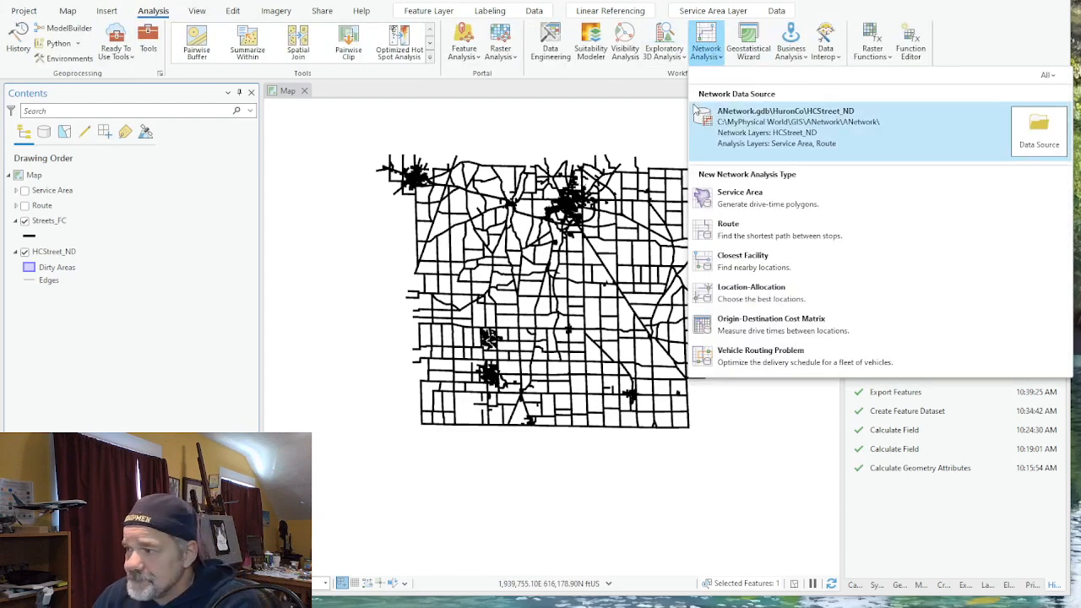
click(743, 259)
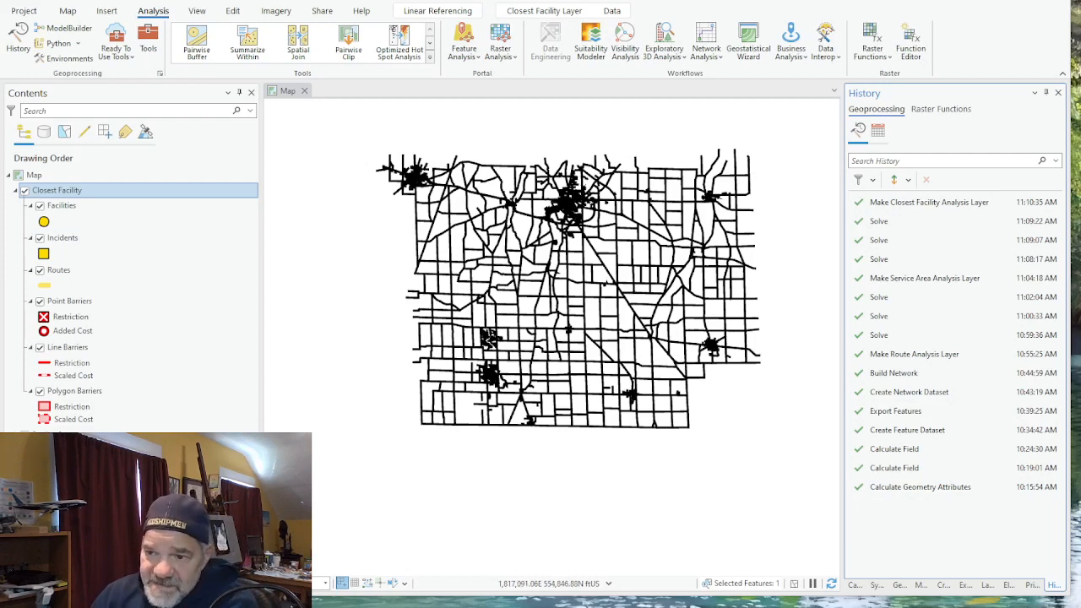
Place Closest Facility facilities with the point tool, one on the southeastern side of the large north-central town and one in the northwestern town
click(61, 208)
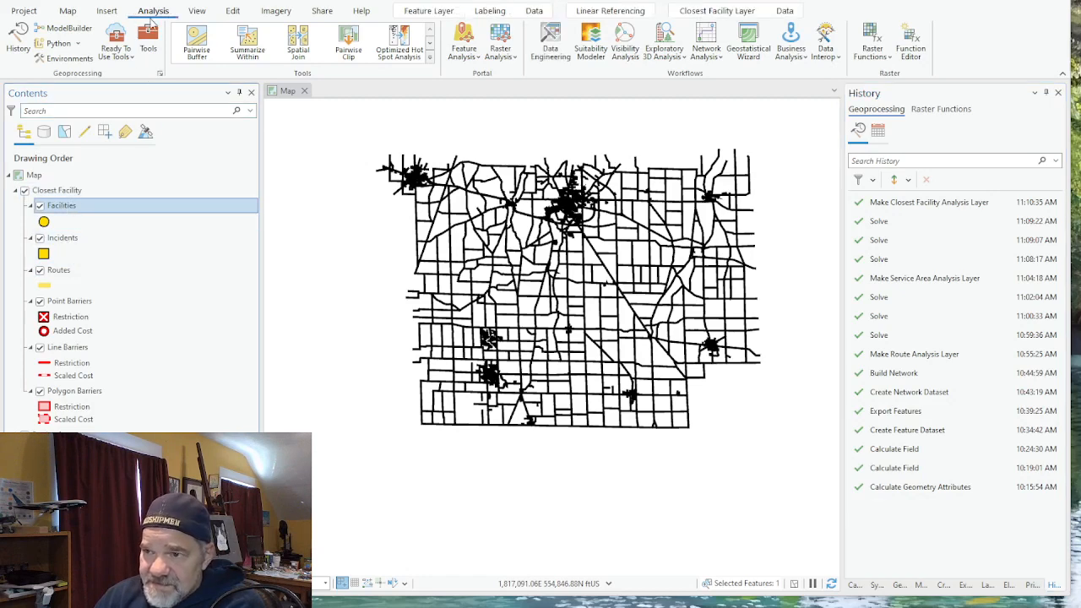
click(234, 12)
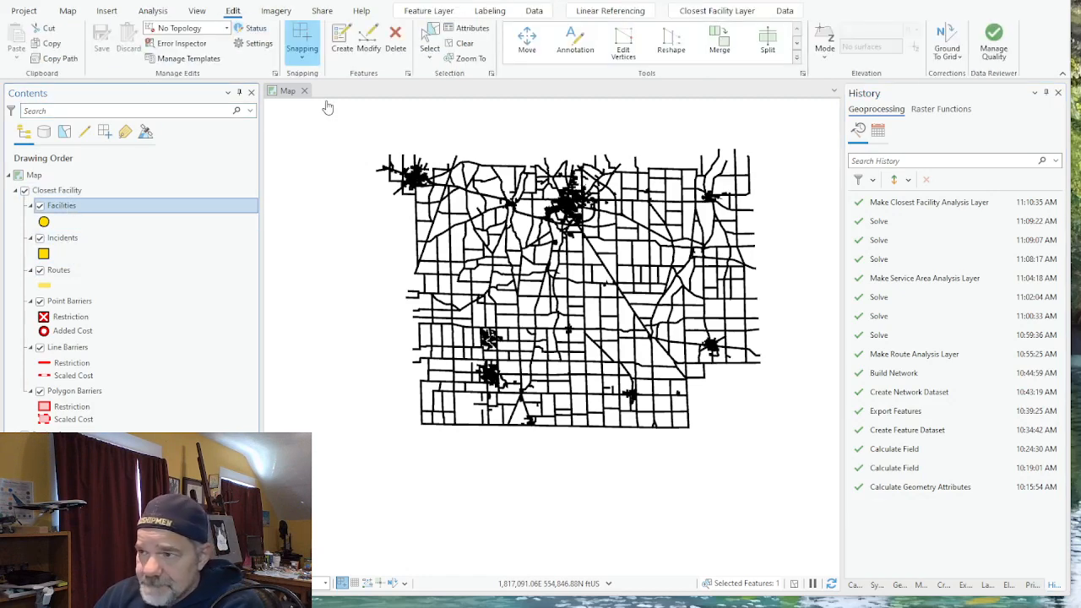
click(342, 44)
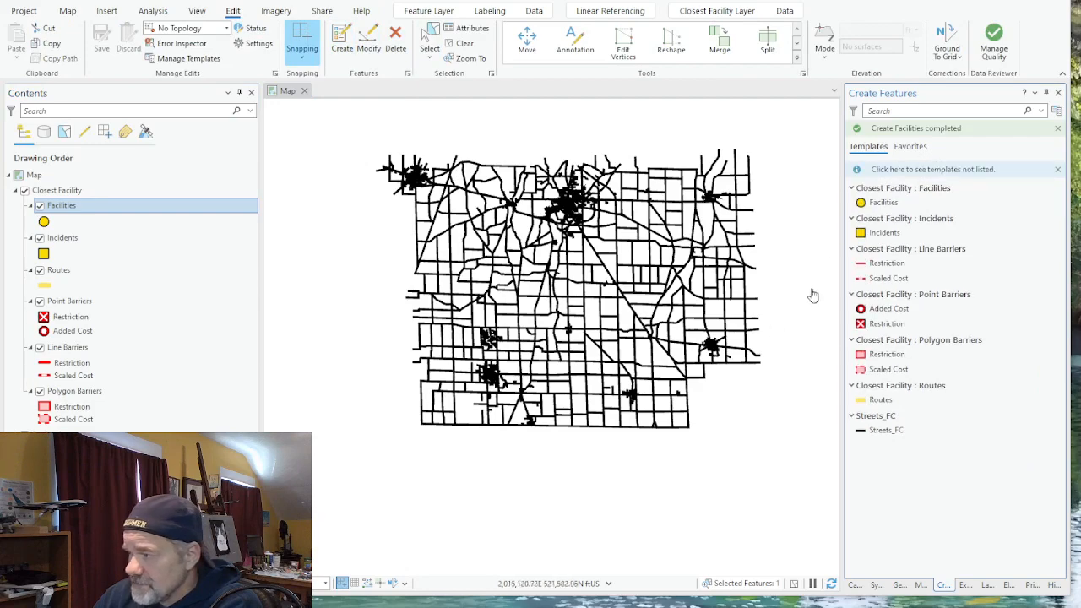
click(882, 203)
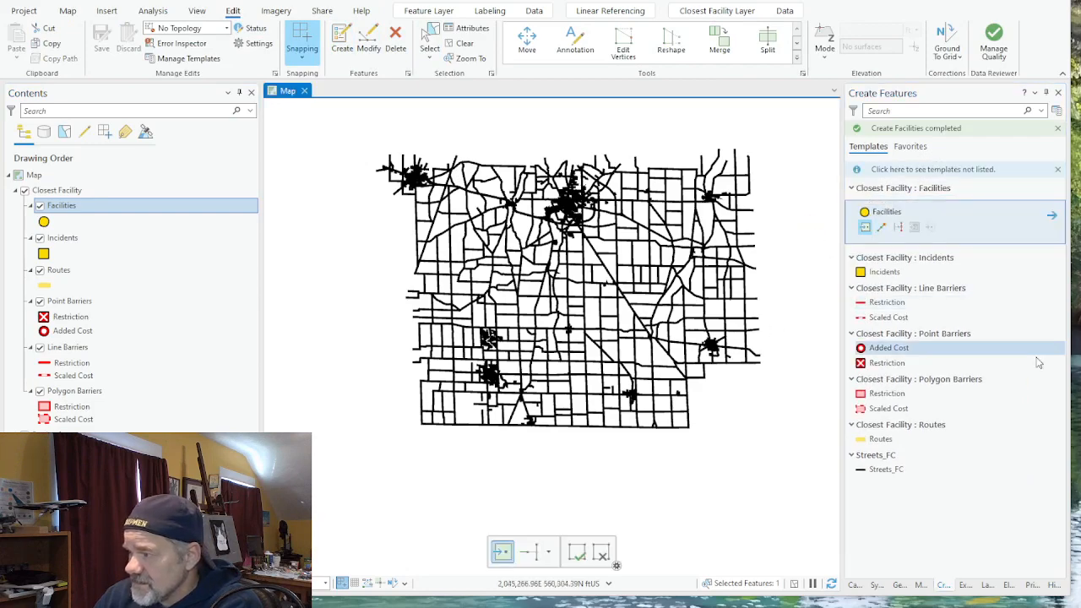
scroll(581, 192, up, 3)
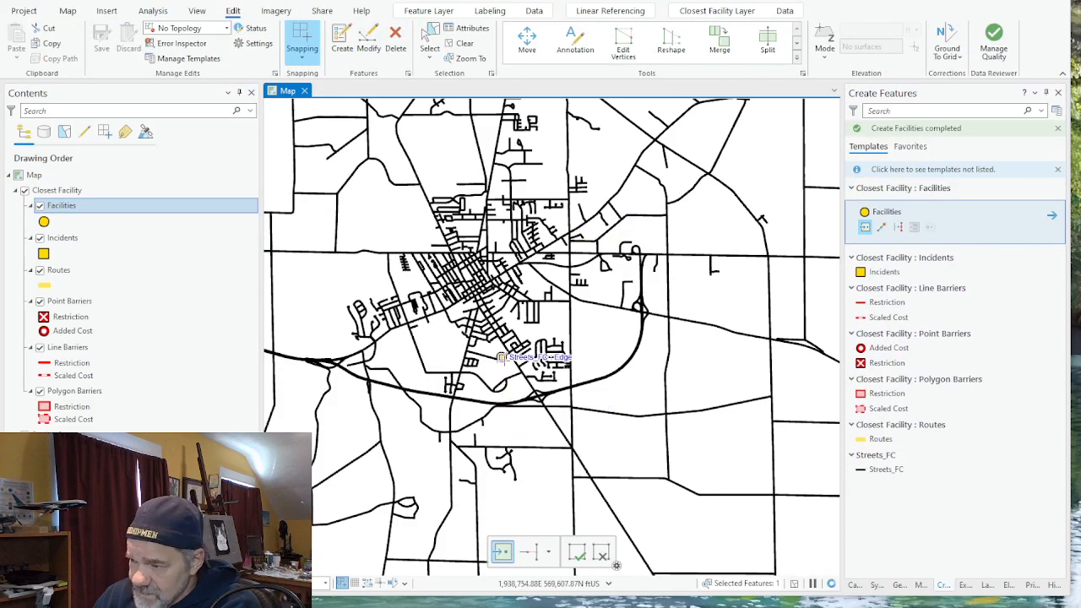
click(511, 402)
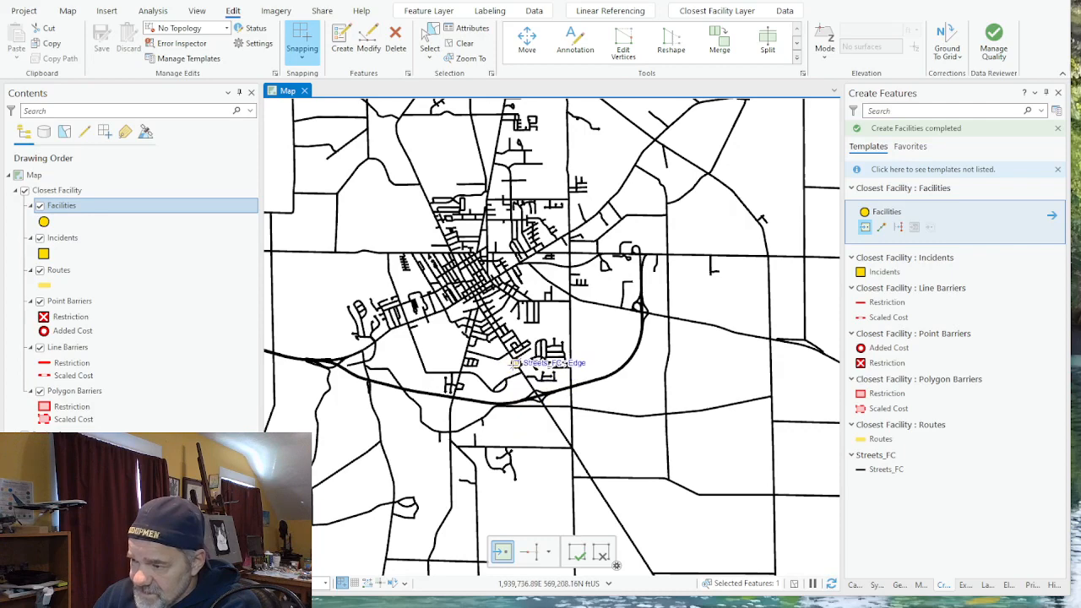
click(513, 363)
scroll(515, 362, up, 1)
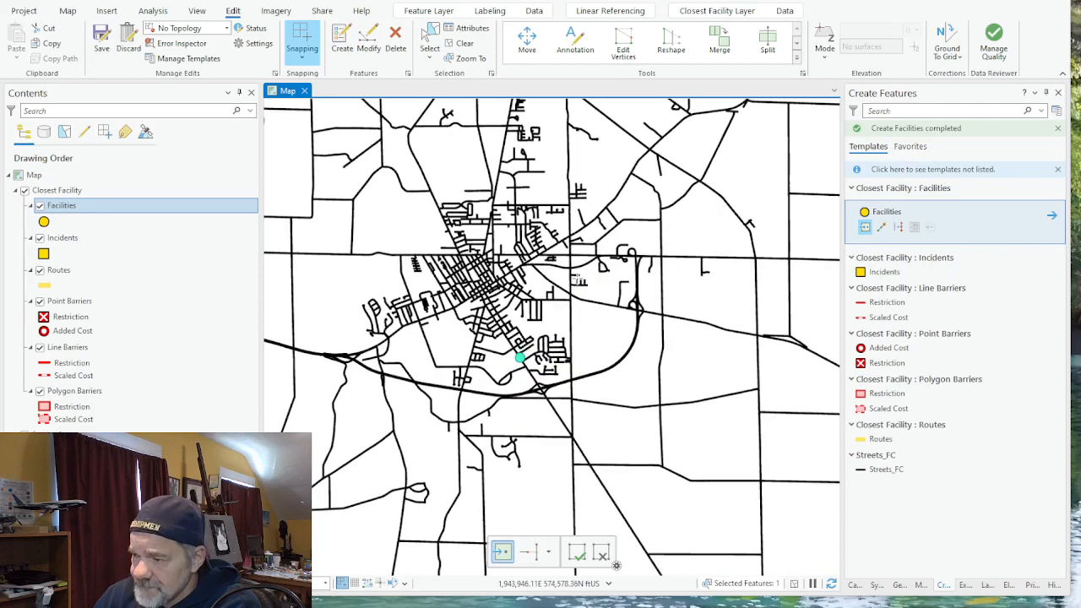
scroll(557, 321, down, 3)
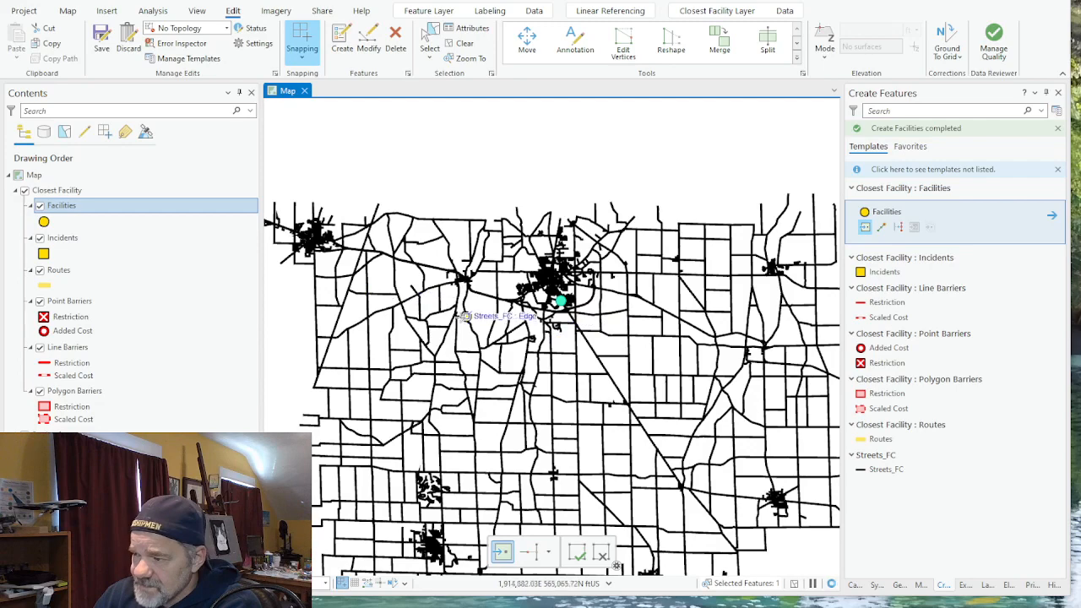
scroll(292, 255, up, 3)
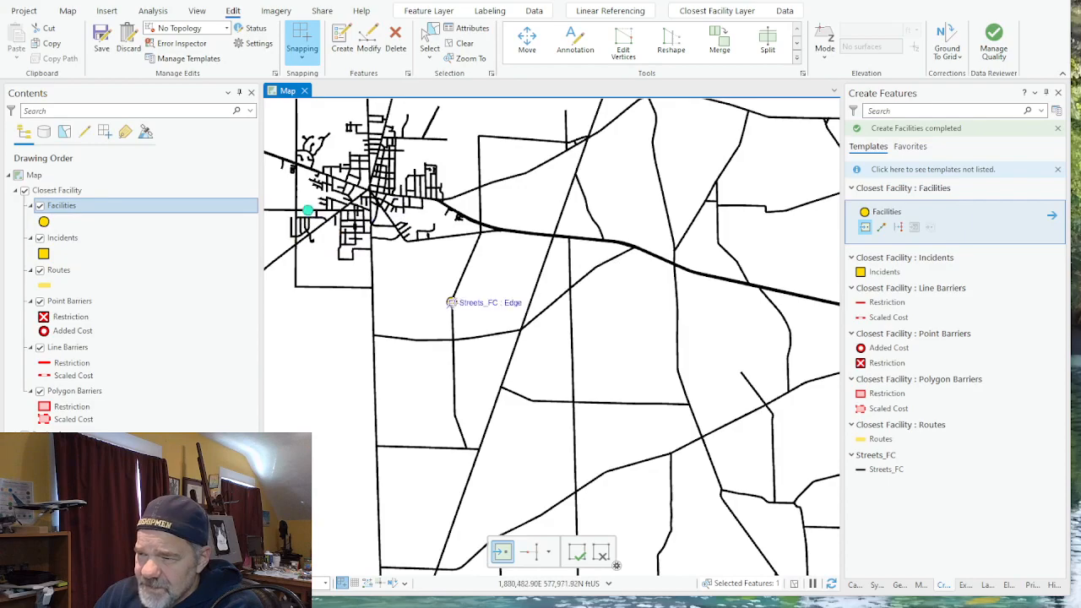
Place a Closest Facility facility on the street just east of the large southwestern town
scroll(519, 283, down, 5)
scroll(593, 425, down, 2)
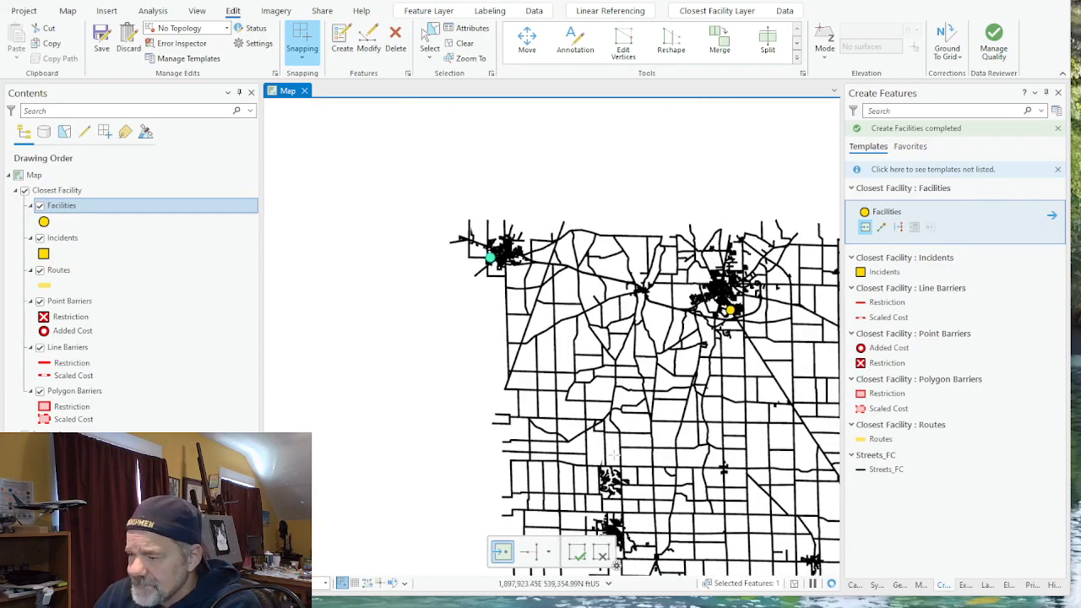
scroll(645, 545, up, 1)
scroll(645, 544, up, 4)
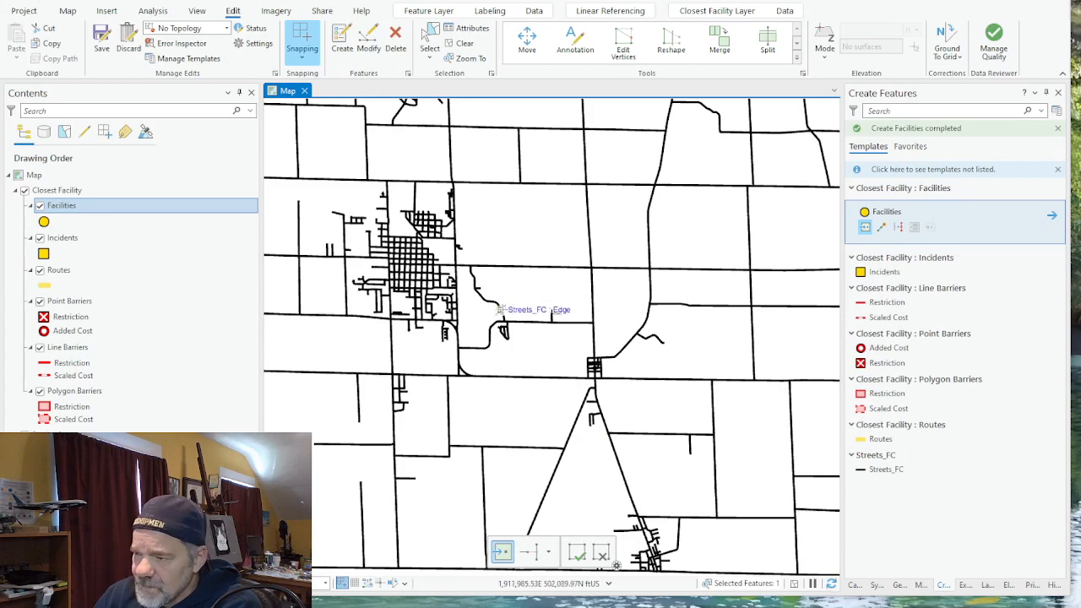
click(500, 310)
scroll(611, 283, down, 5)
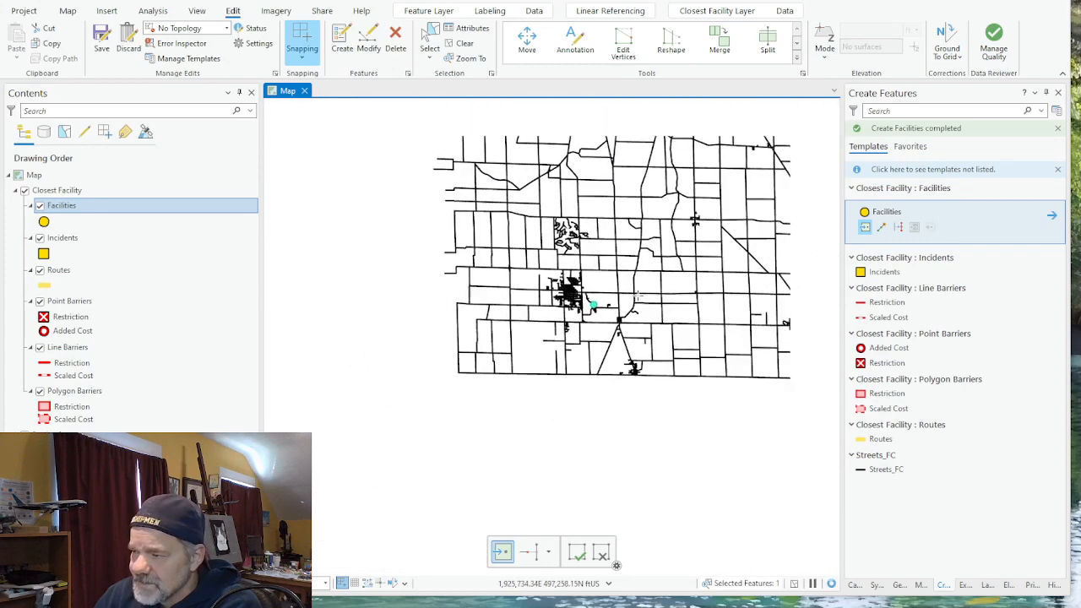
scroll(357, 274, down, 2)
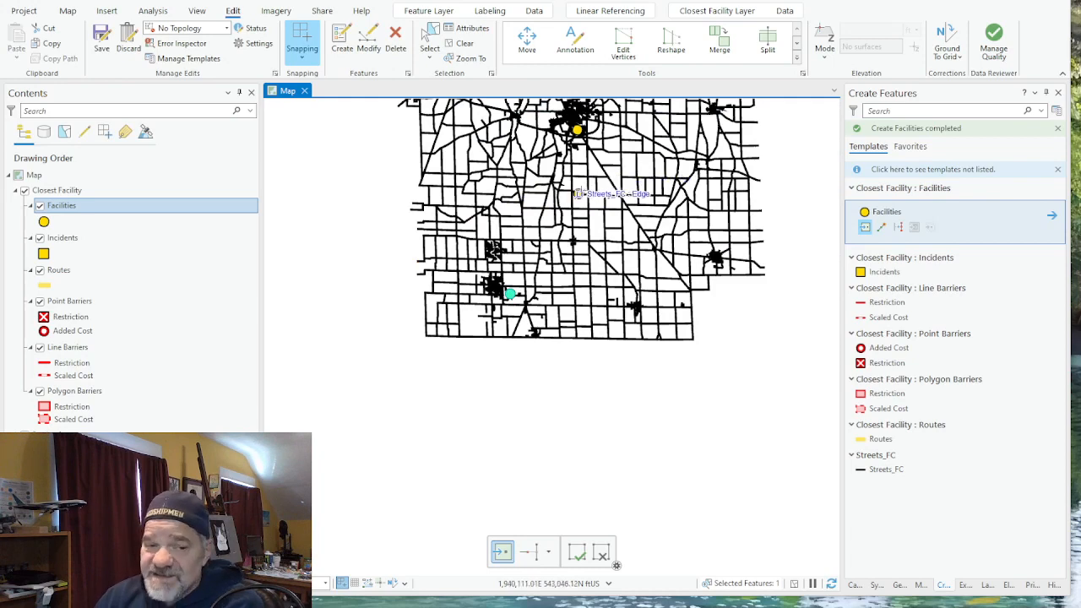
drag(606, 183, 601, 283)
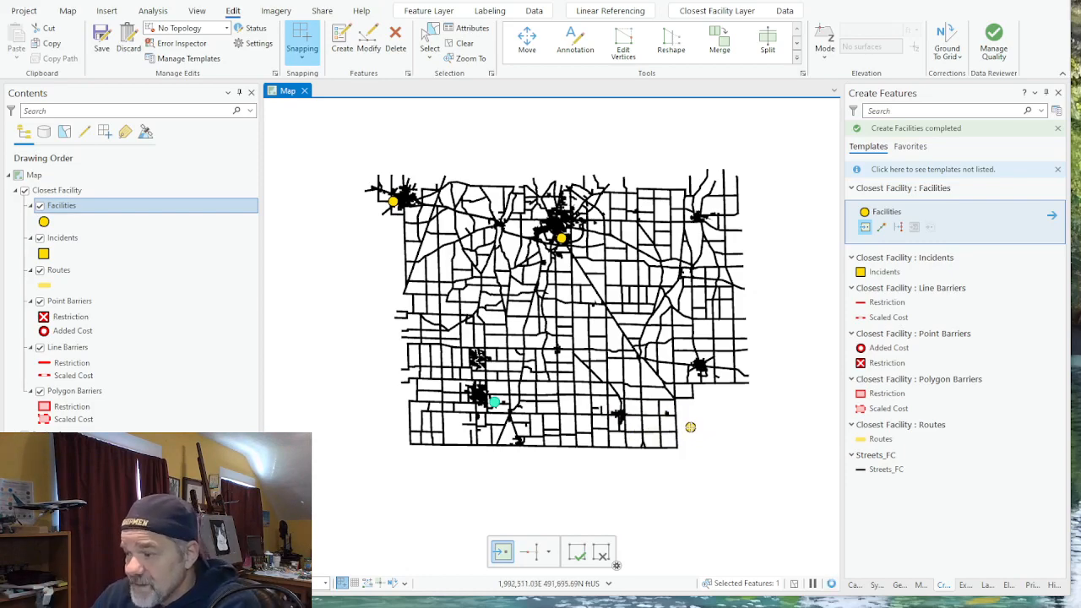
Place another facility on the western side of the small town near the county's southeastern corner
scroll(688, 428, up, 3)
scroll(735, 194, up, 3)
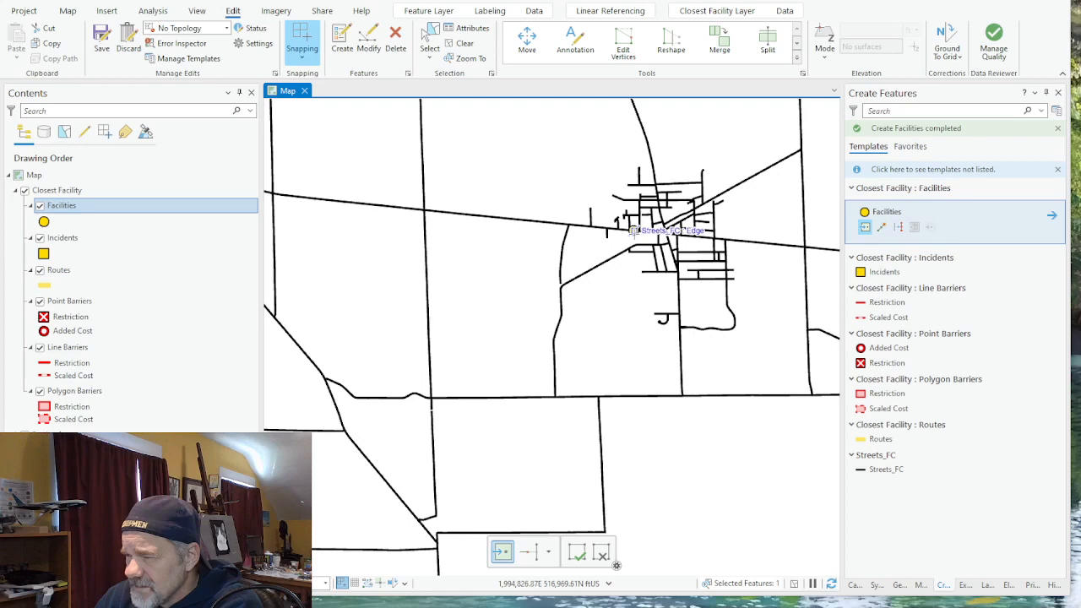
click(610, 273)
scroll(608, 272, down, 3)
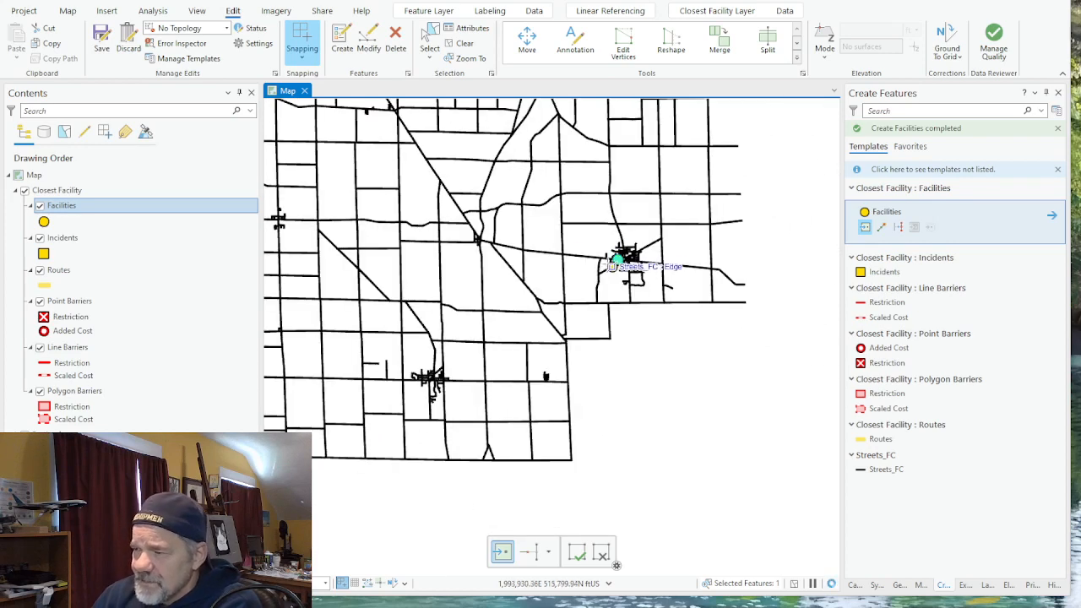
scroll(474, 279, down, 2)
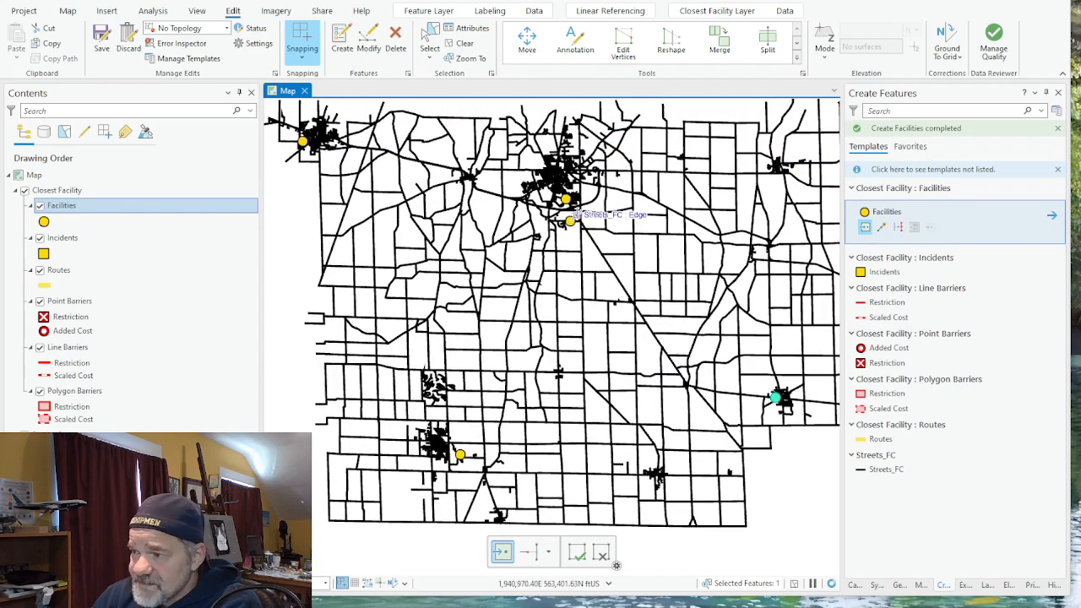
Save all edits made to the Closest Facility facilities
scroll(670, 522, up, 2)
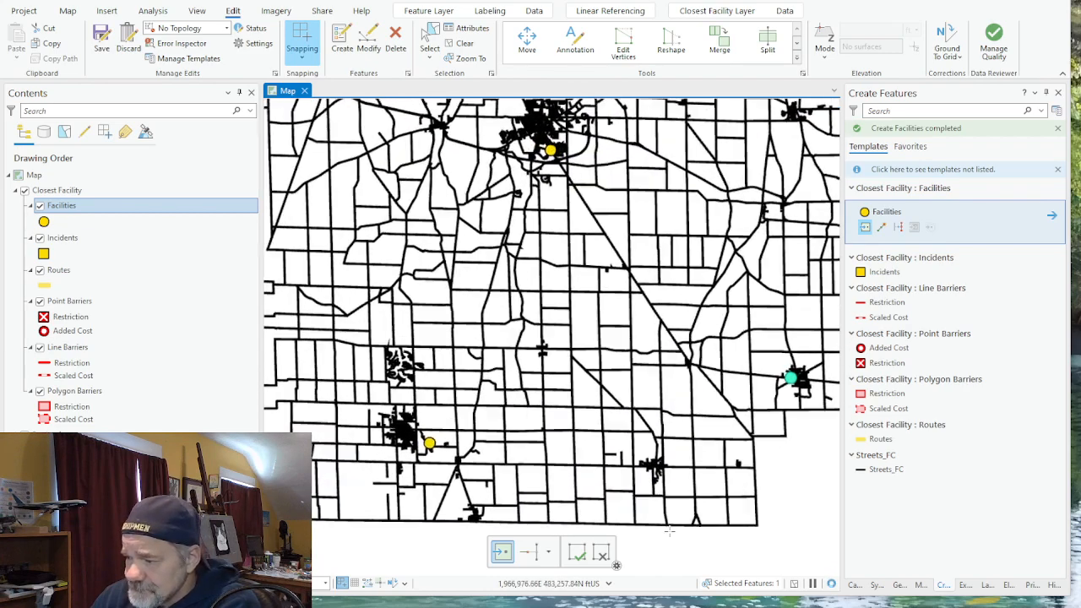
scroll(655, 507, down, 2)
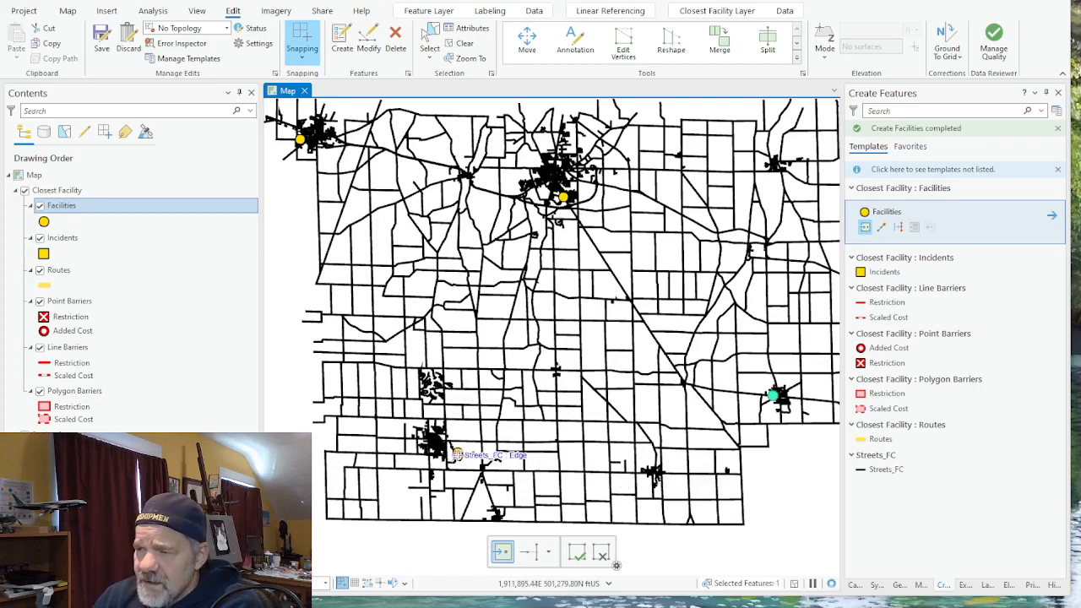
click(482, 198)
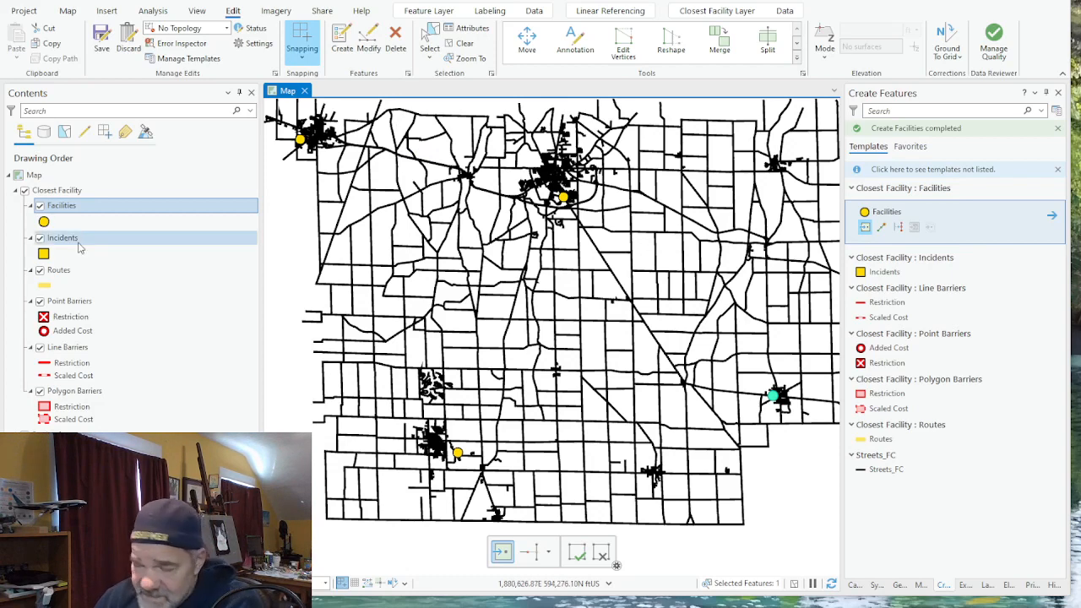
click(101, 38)
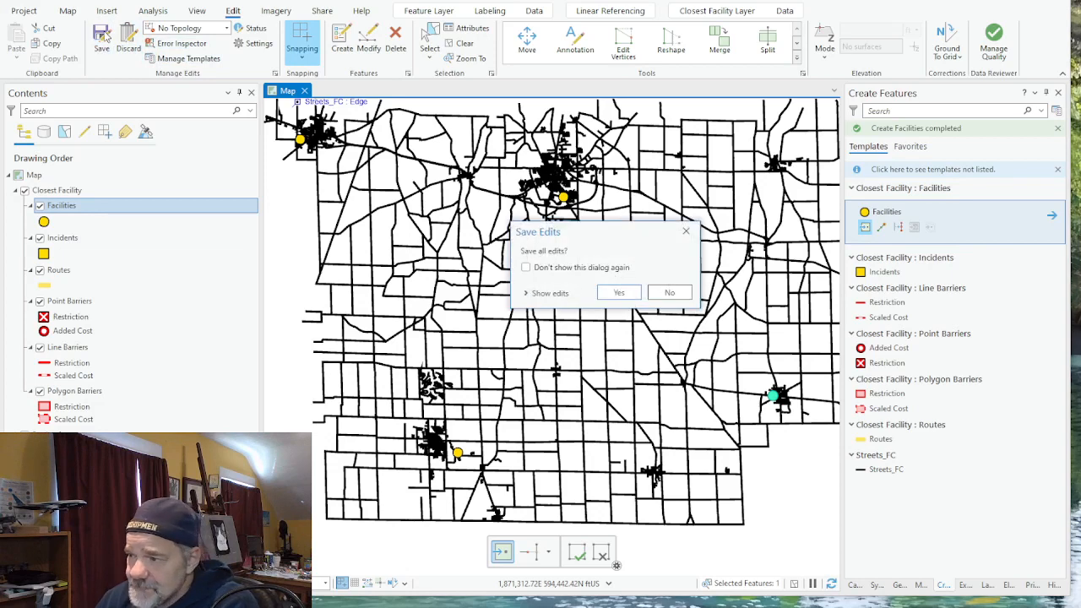
click(619, 292)
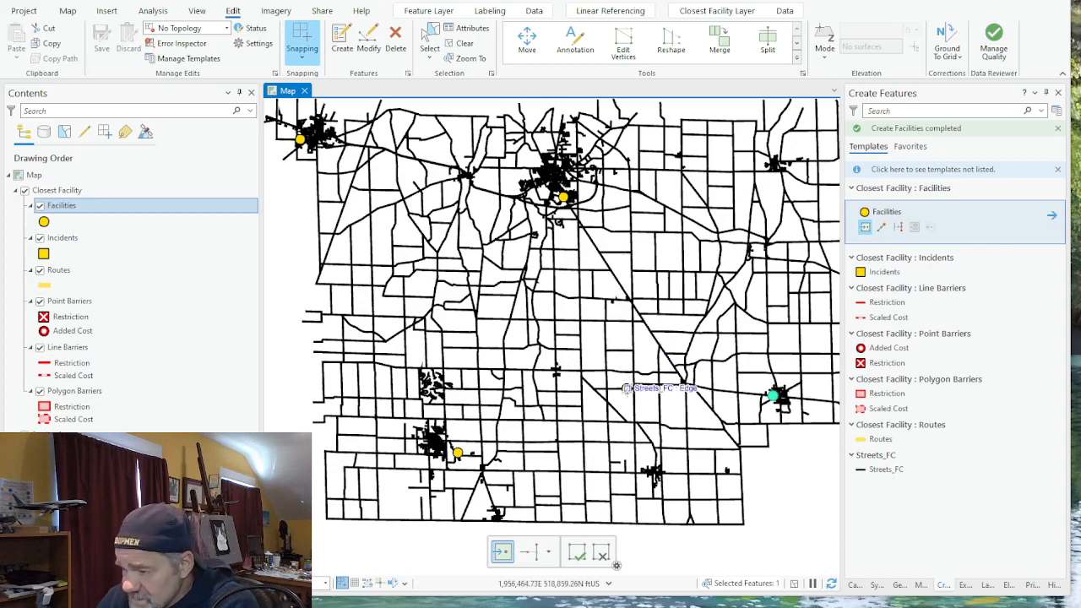
Place an incident on a street in the south-central part of the county and save all edits
click(74, 238)
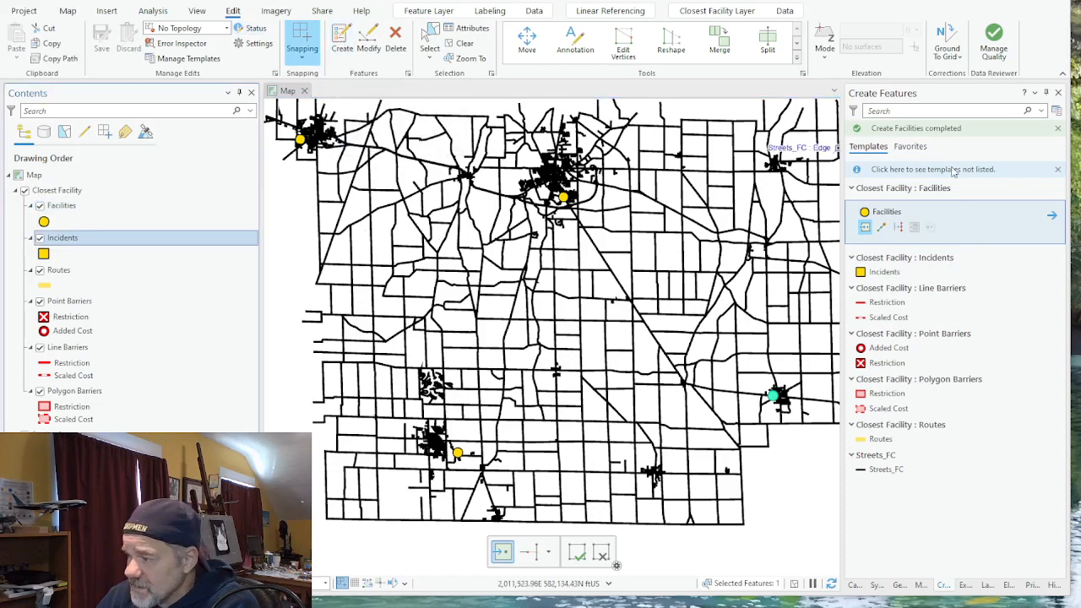
click(885, 274)
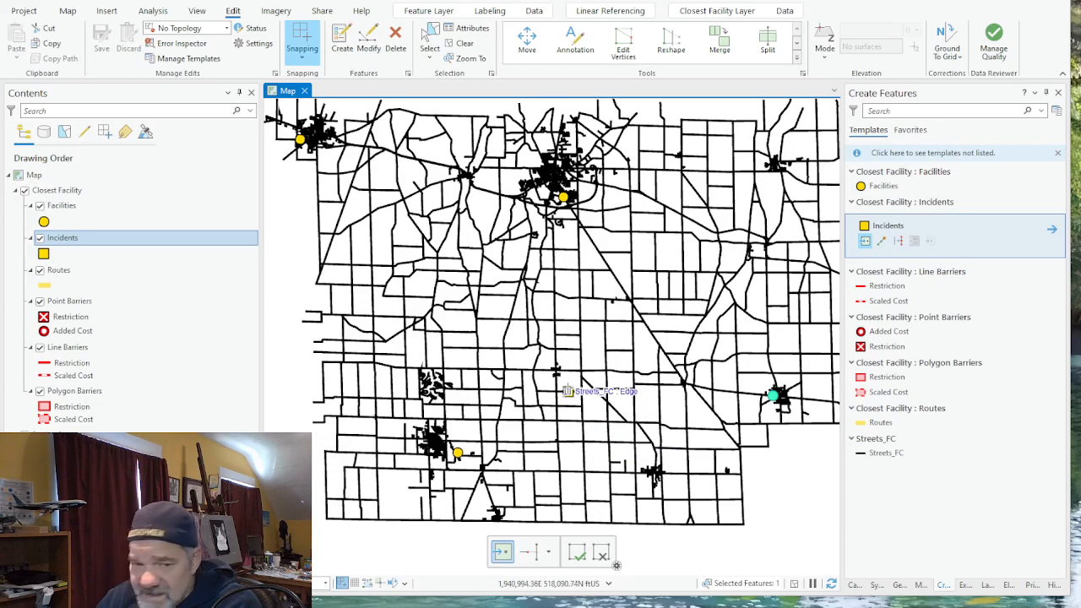
click(570, 391)
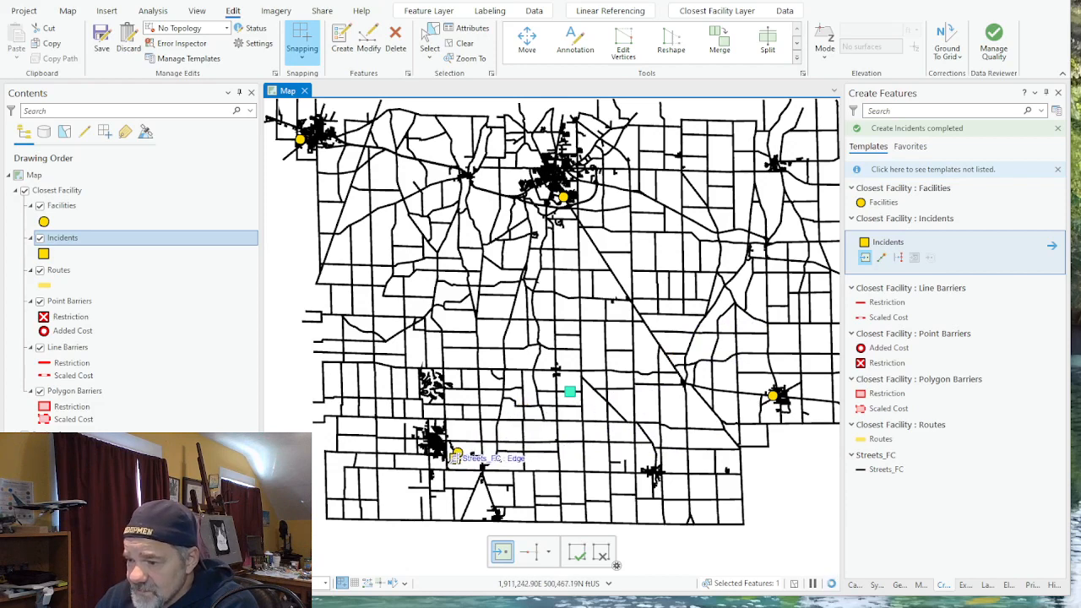
click(546, 434)
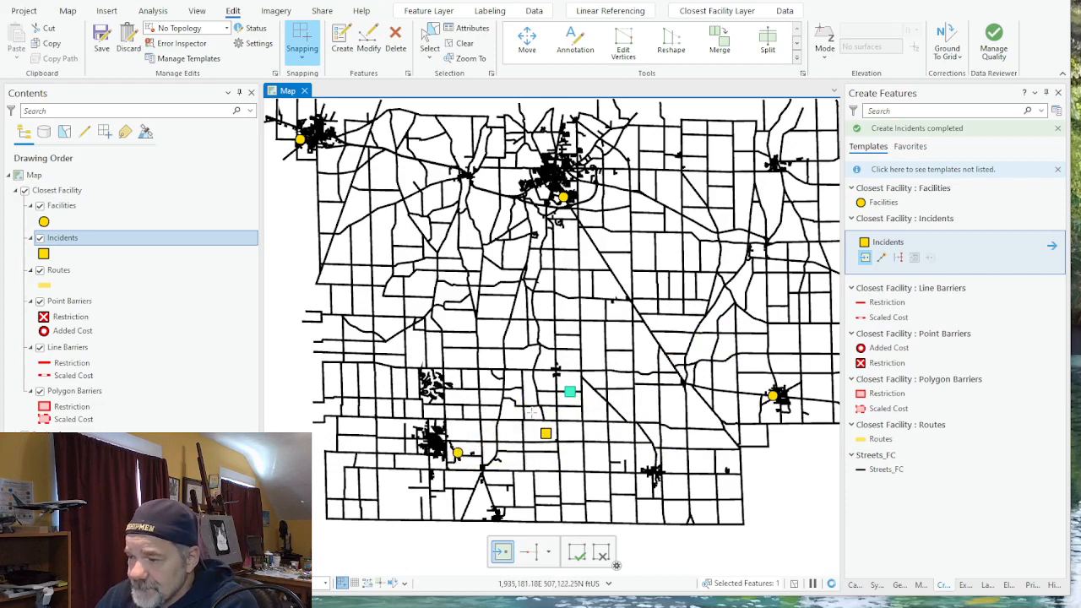
click(100, 39)
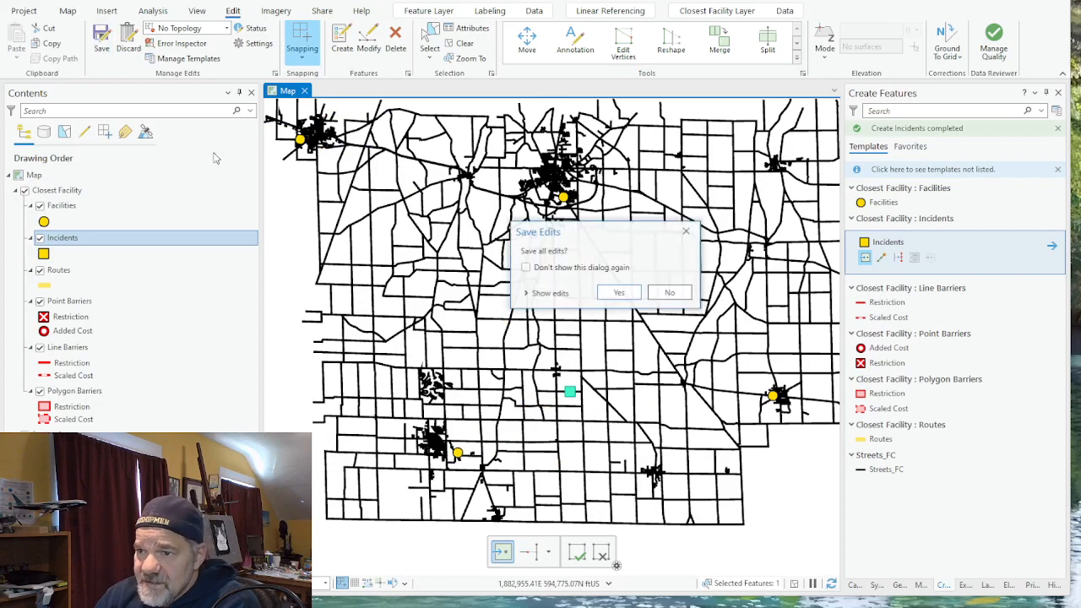
click(621, 290)
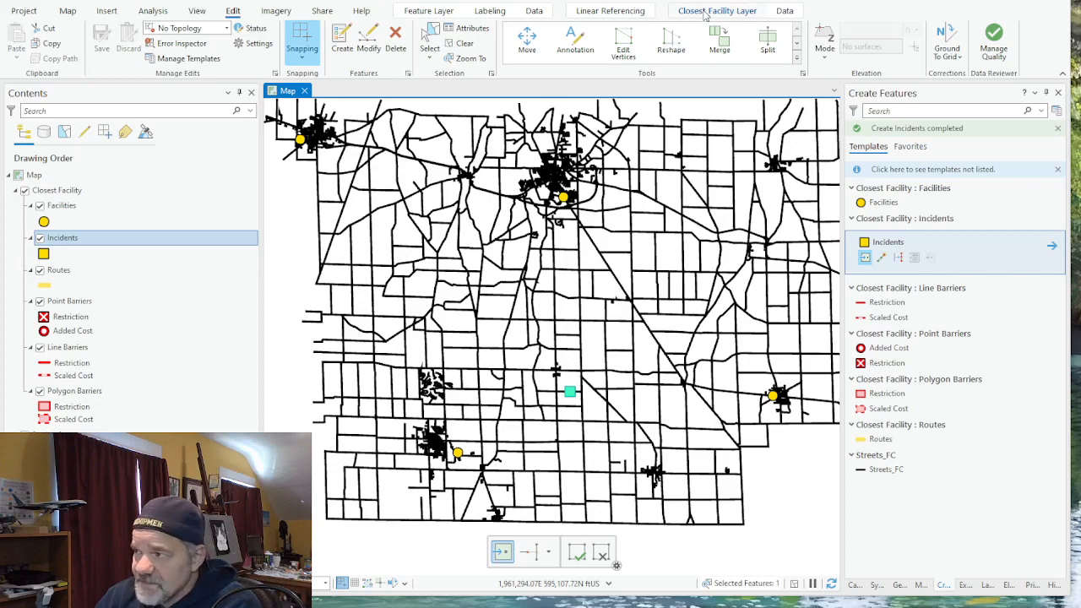
Solve the Closest Facility layer, then set the number of facilities to find to 2 and solve again
click(704, 11)
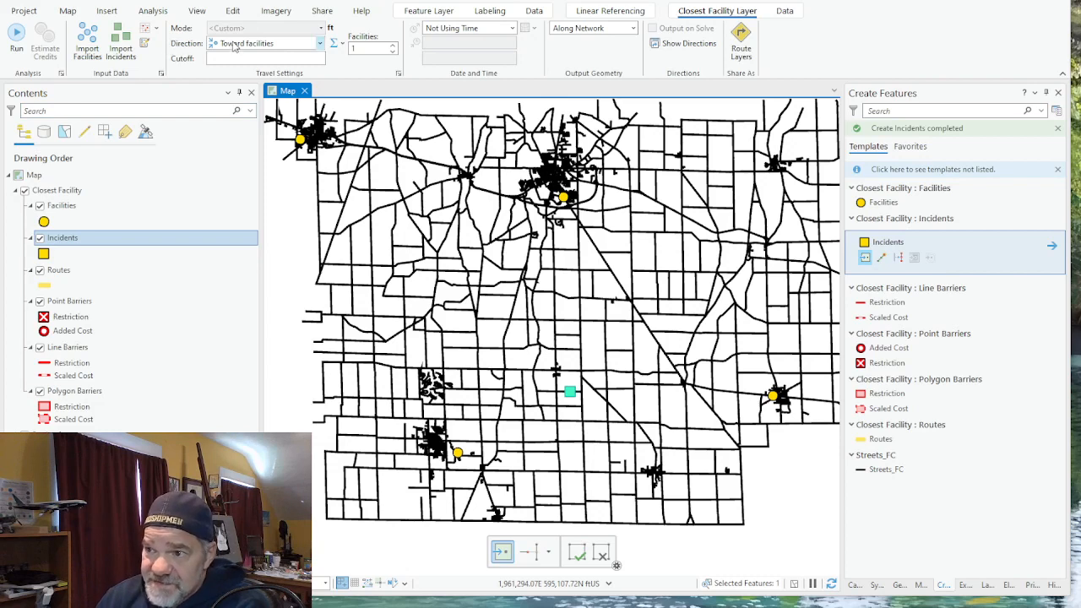
click(17, 36)
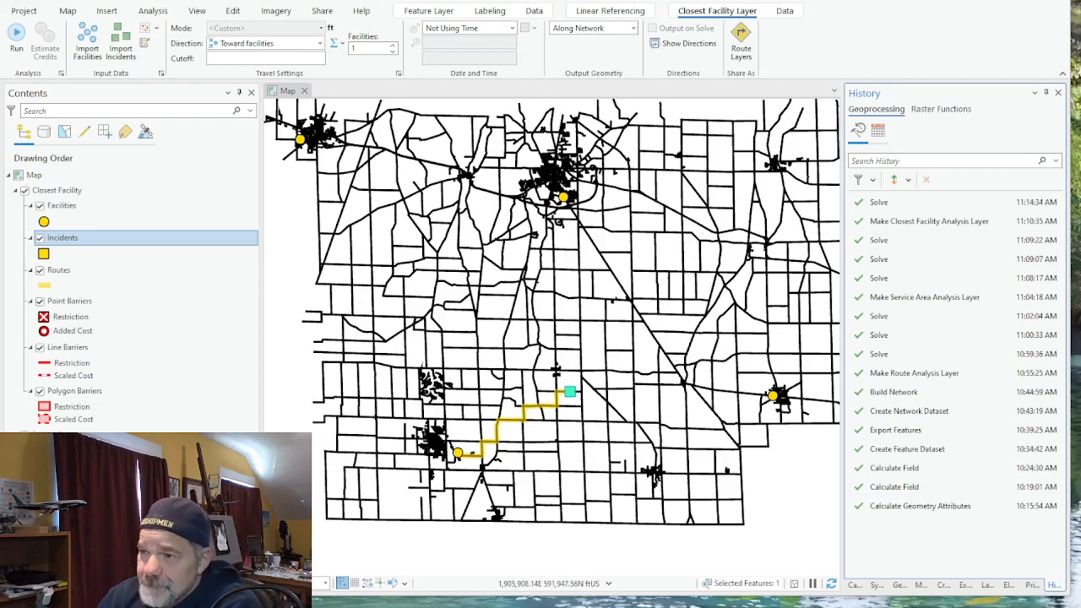
click(393, 47)
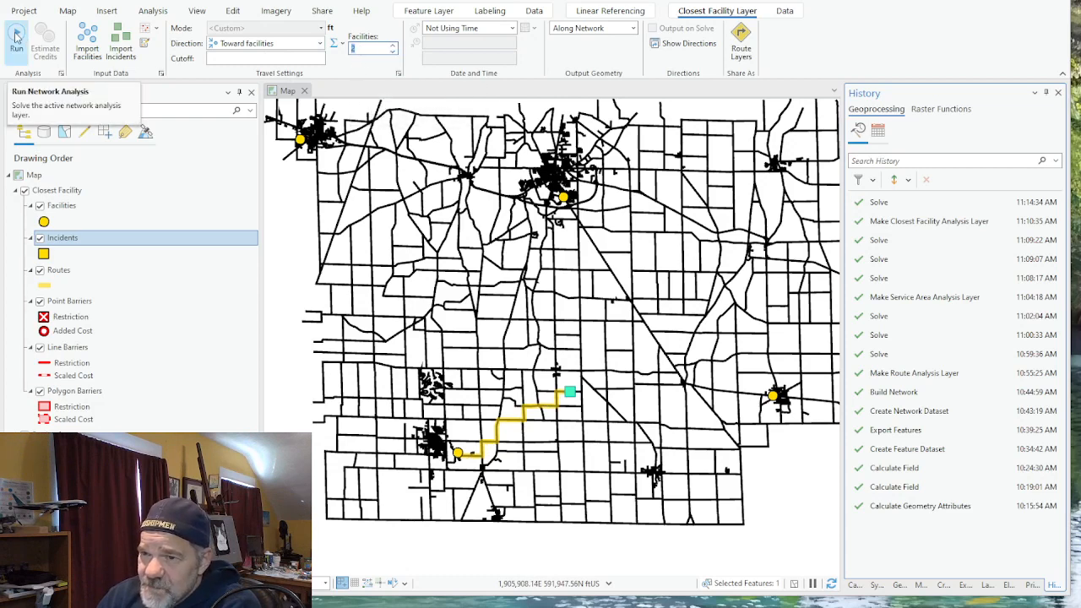
click(16, 36)
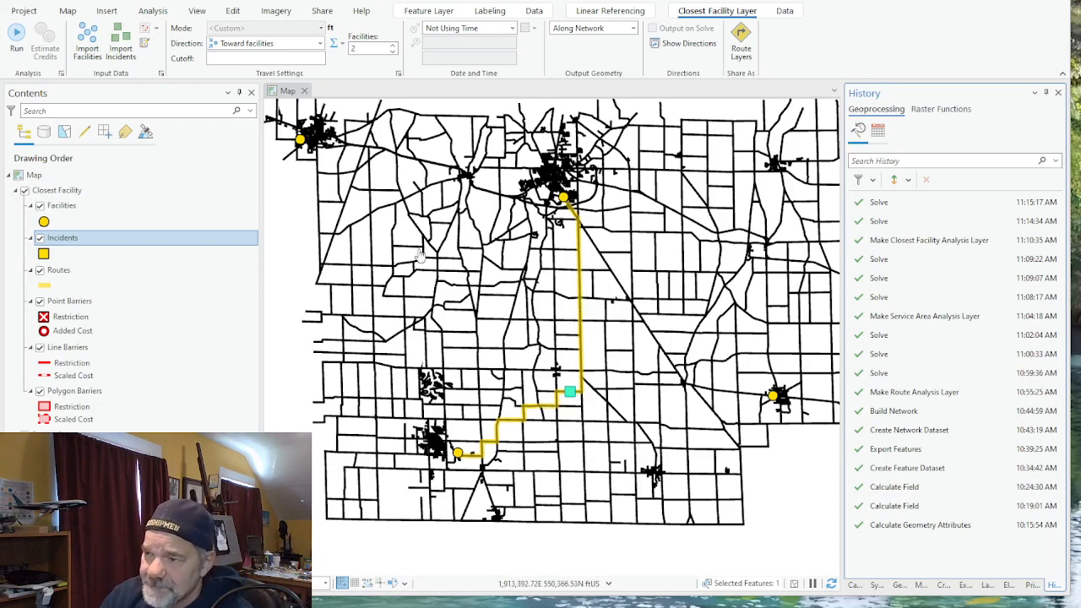
Solve the Closest Facility layer with 3 facilities to find, then set the number back to 1 and solve again
click(393, 47)
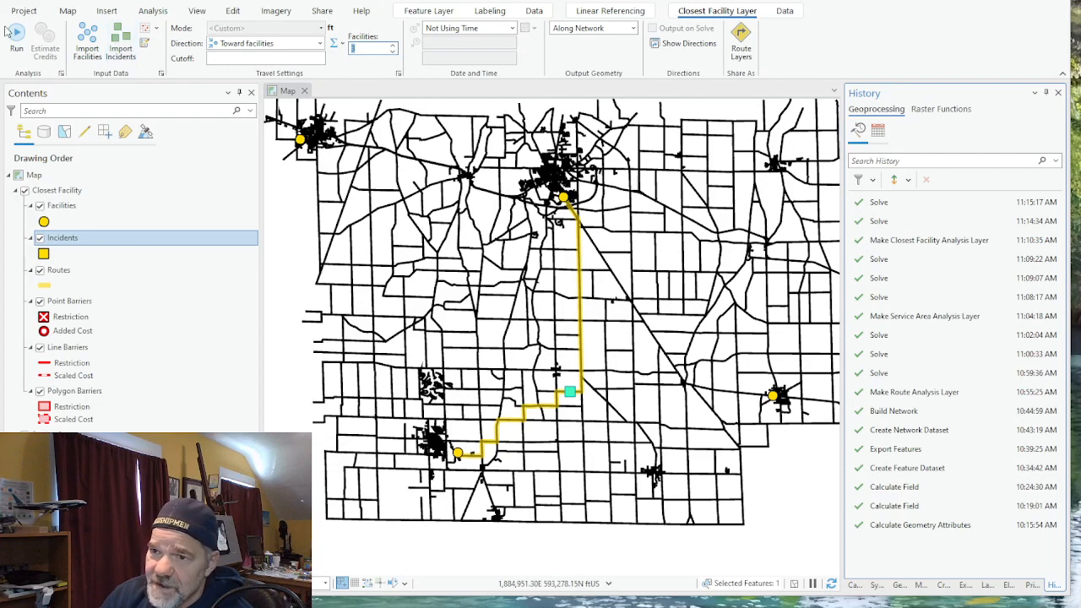
click(17, 34)
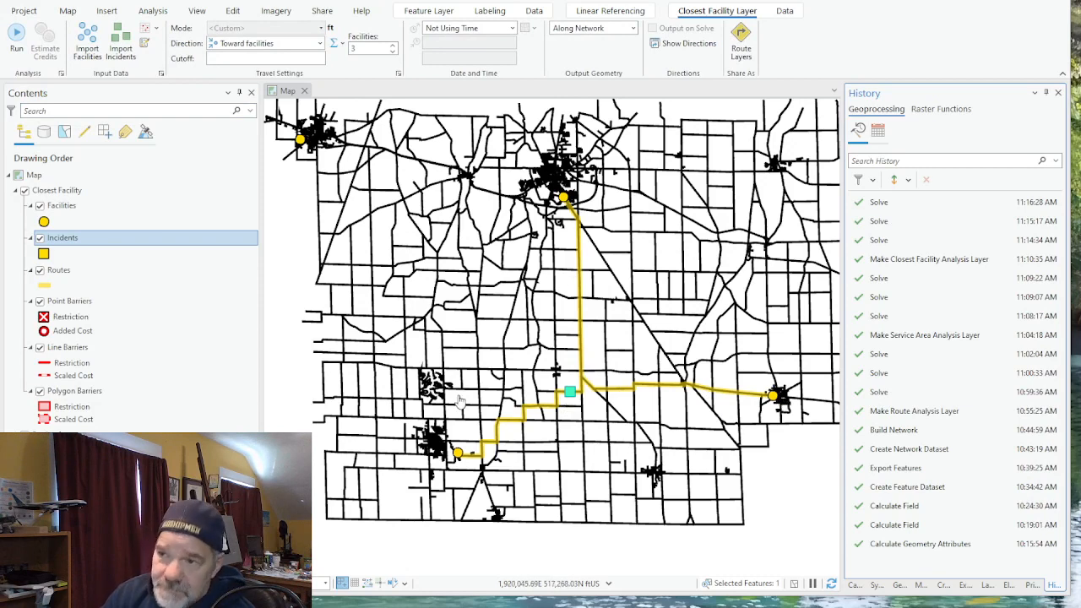
click(393, 53)
click(393, 52)
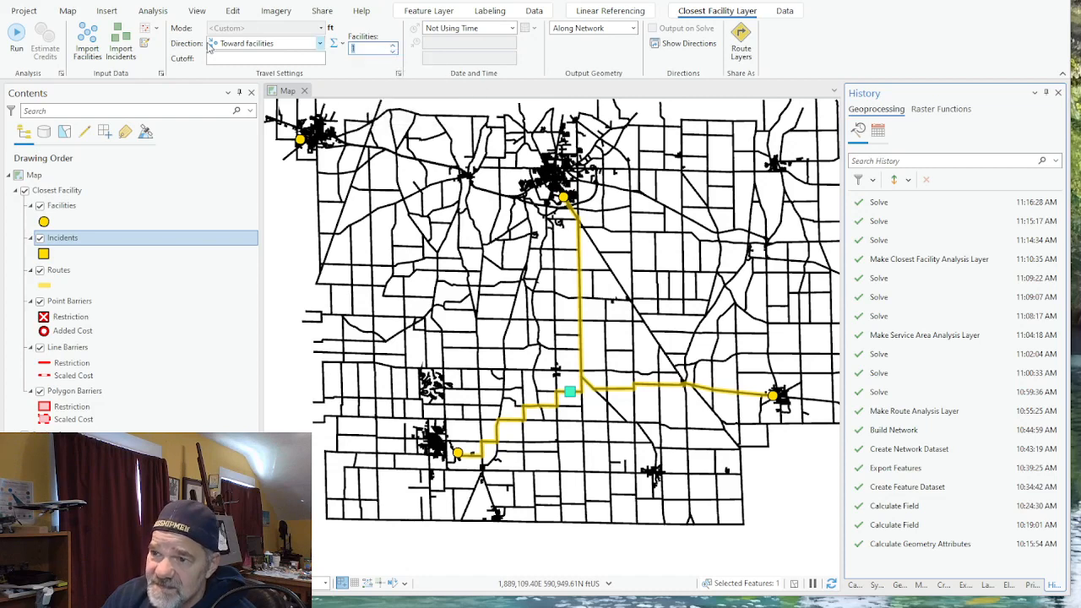
click(16, 36)
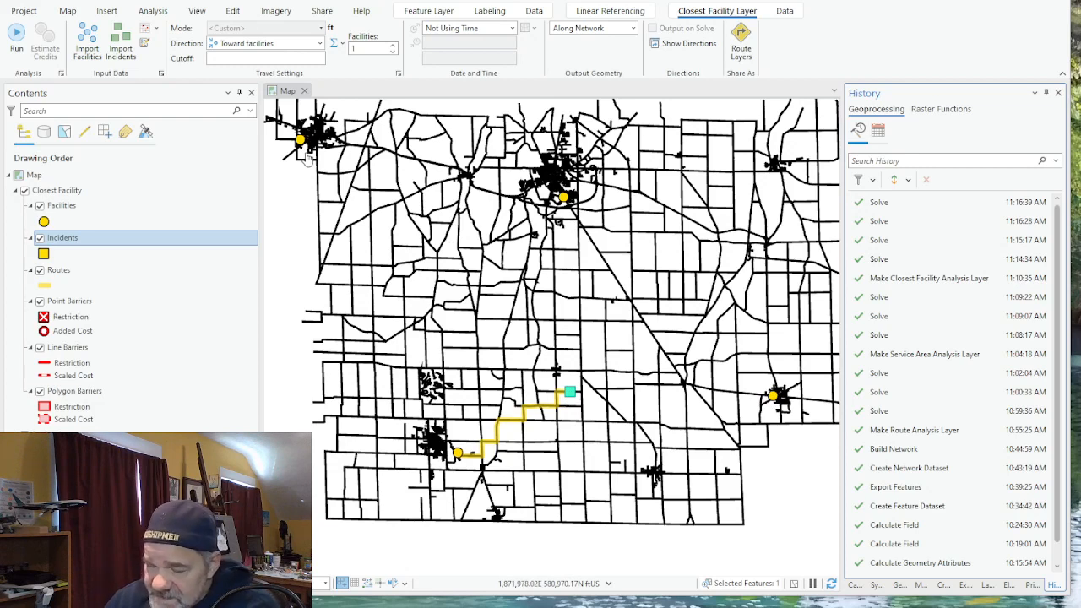
Set the travel direction to Away from facilities and solve the Closest Facility layer
click(320, 47)
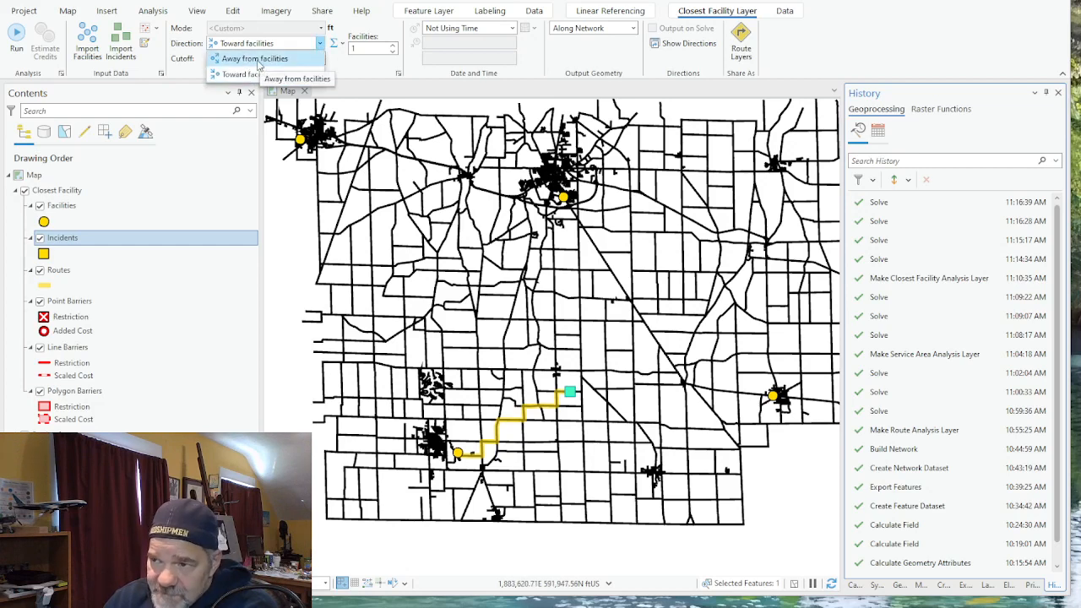
click(258, 61)
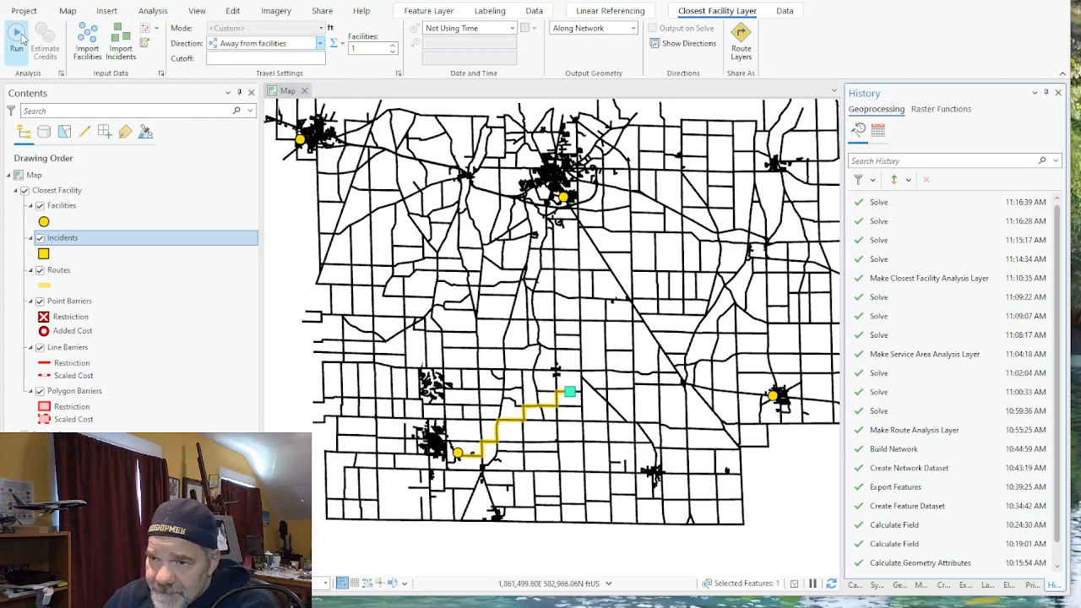
click(17, 38)
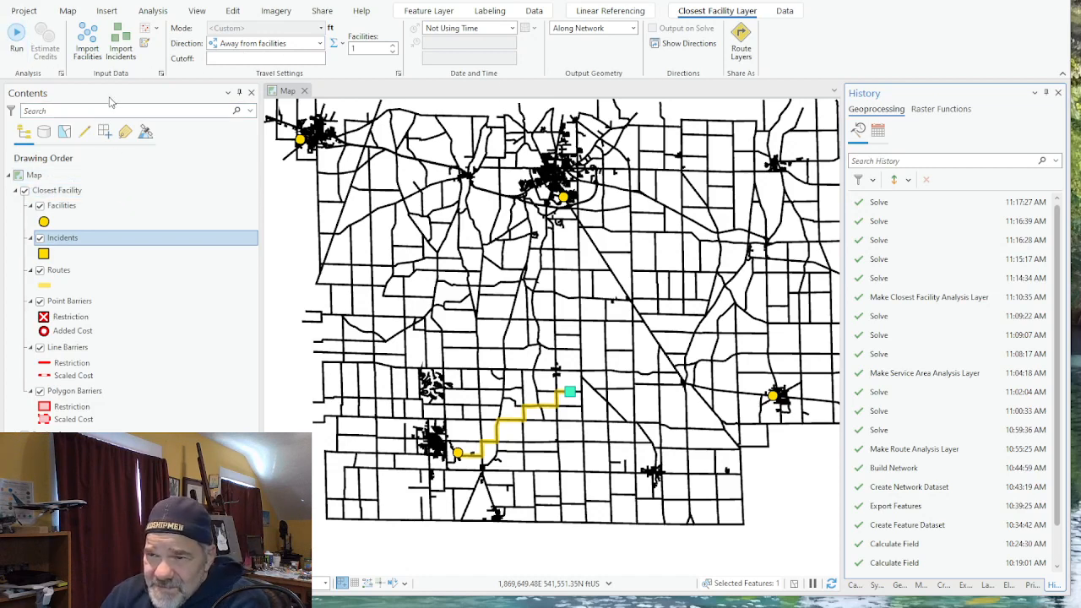
Hide and collapse the Closest Facility layer, and create a Location-Allocation network analysis layer from the HCStreet_ND data source
click(24, 191)
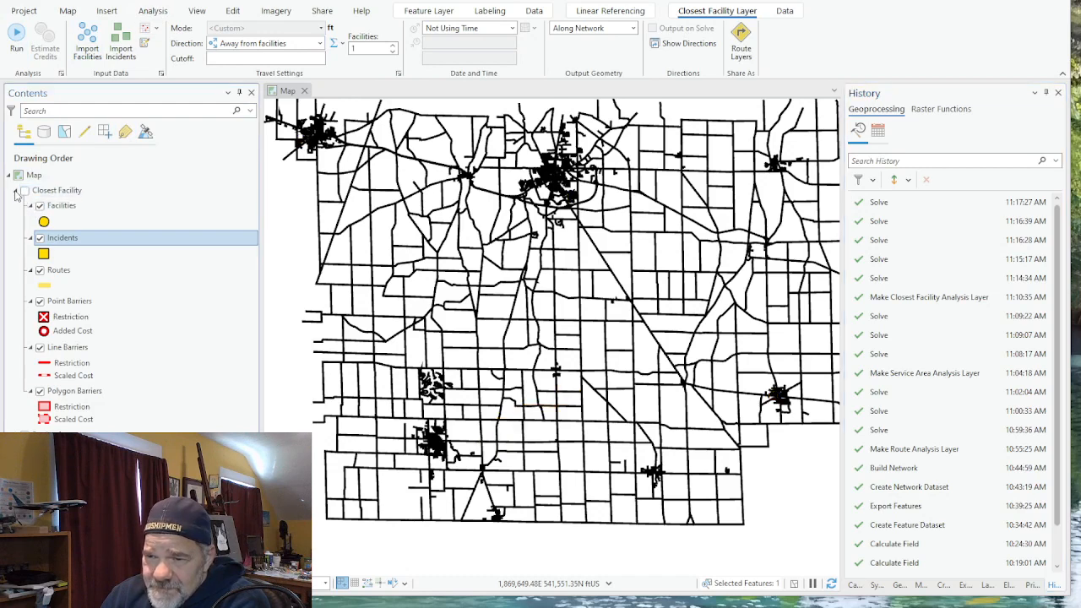
click(15, 191)
click(153, 11)
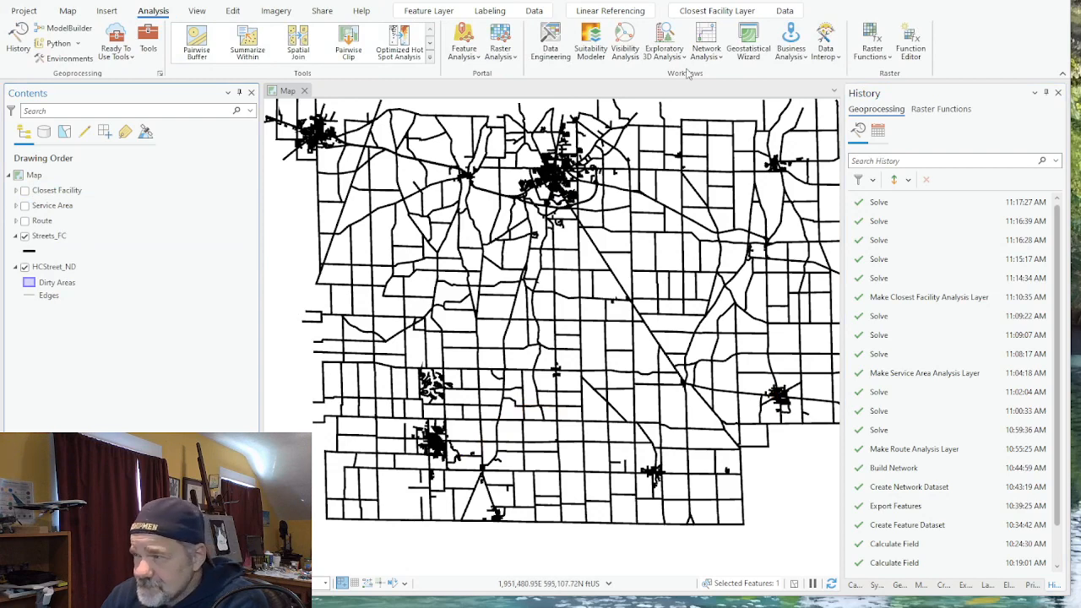
click(712, 38)
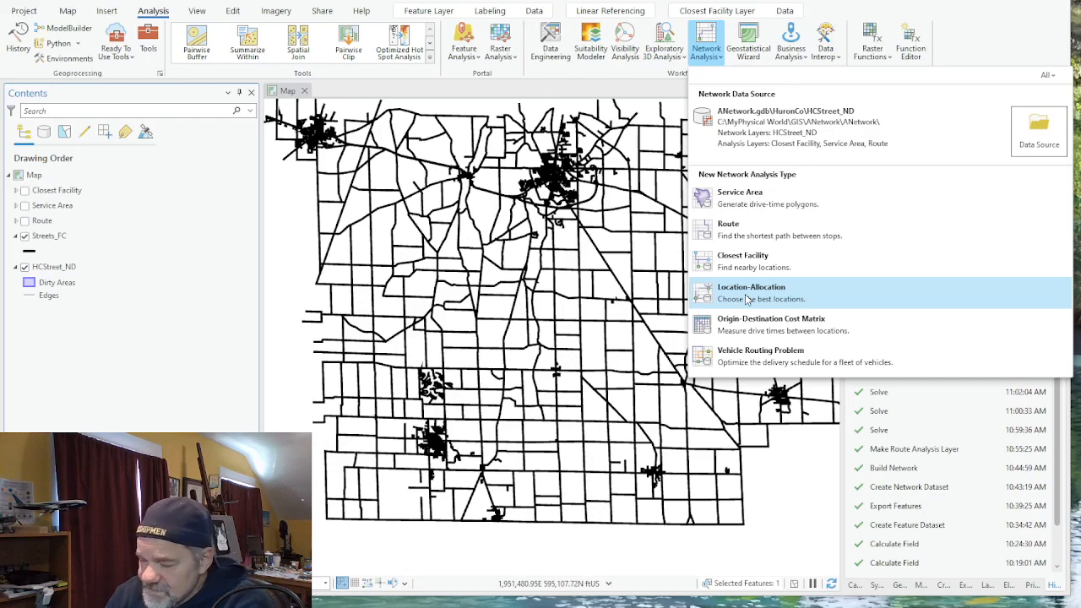
click(747, 299)
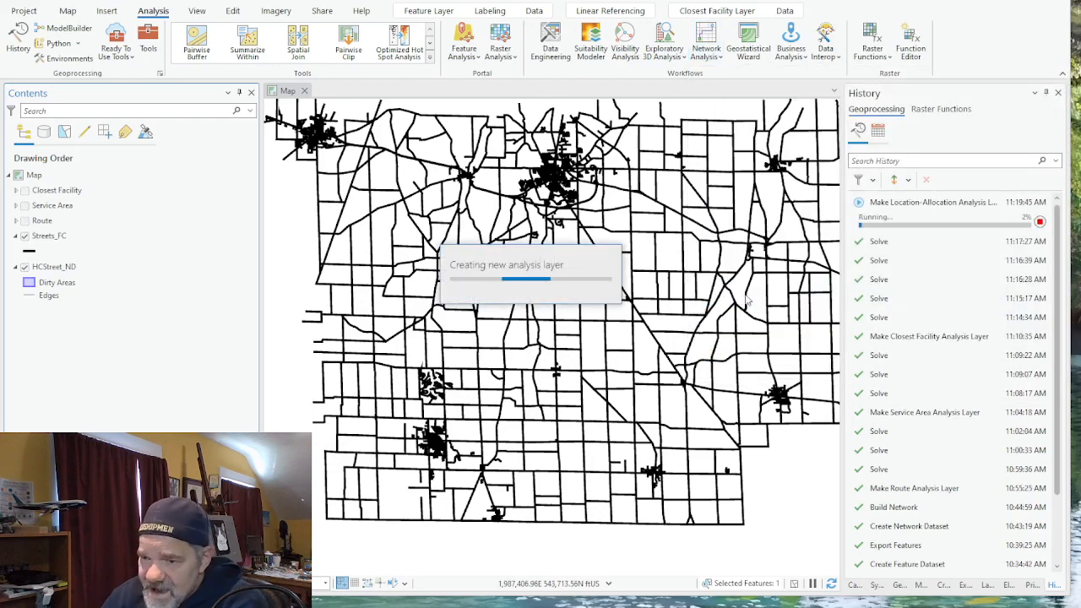
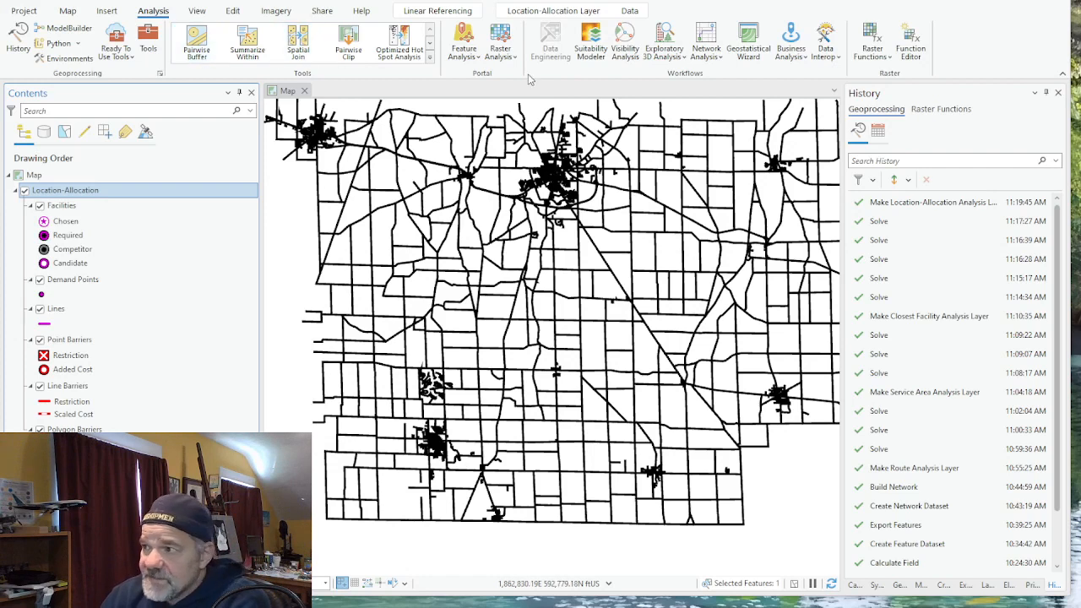
Collapse and hide the Location-Allocation layer, and open the list of network analysis types
click(18, 191)
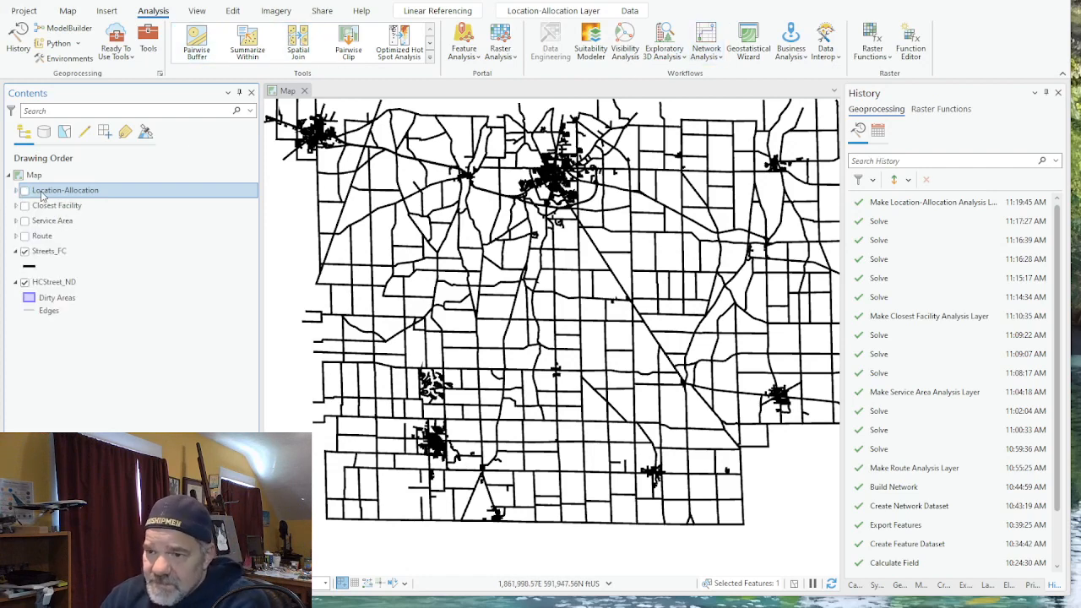
click(706, 43)
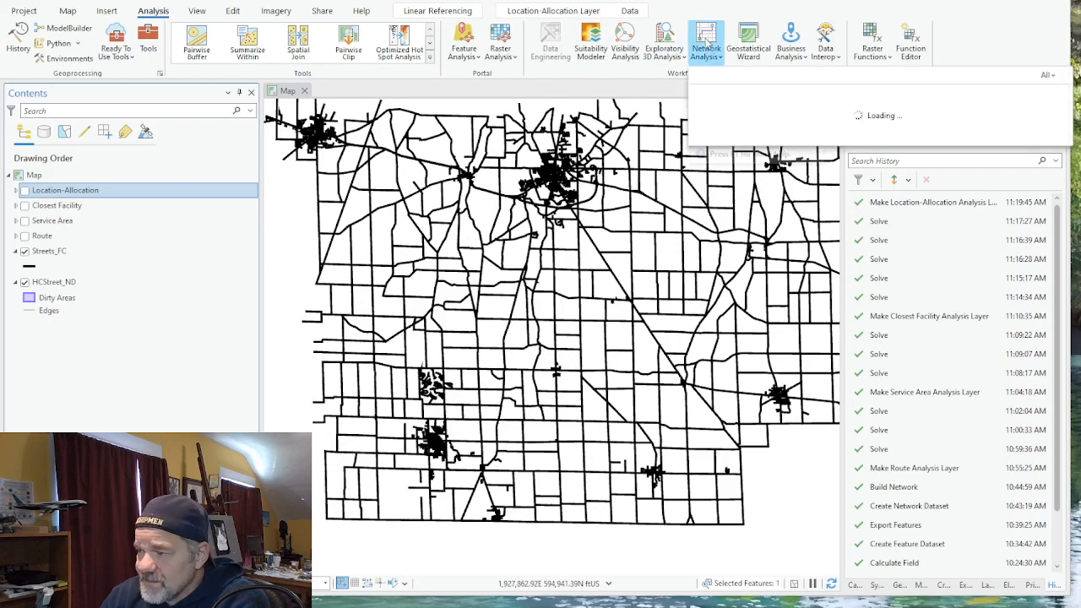